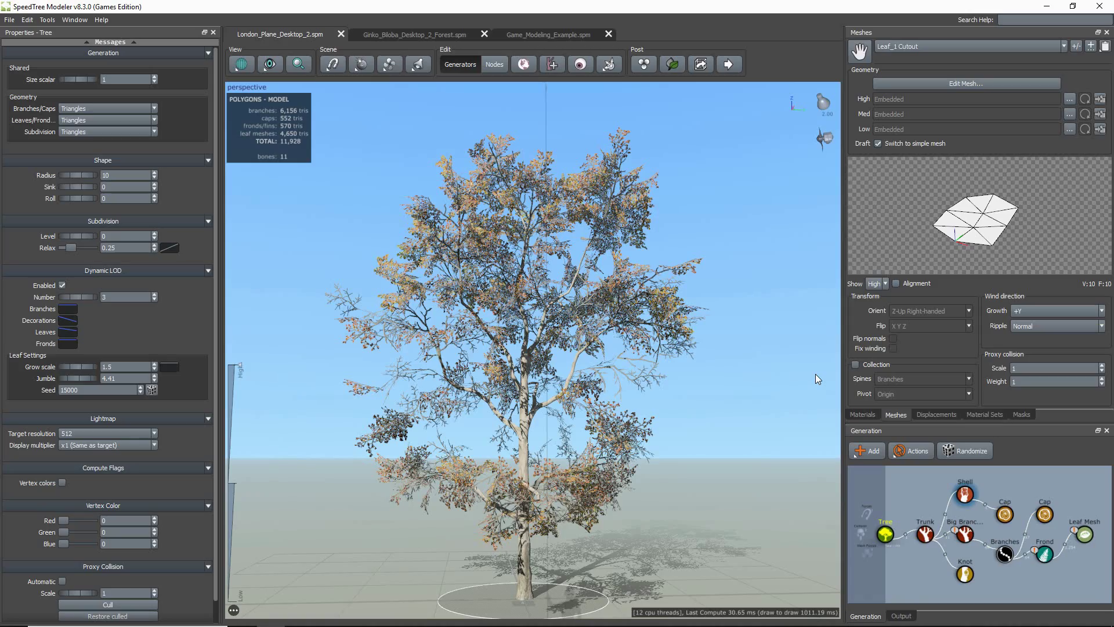
# - Look over the finished London plane and Ginkgo biloba example trees, ending on the empty Game_Modeling_Example model
pyautogui.moveTo(698, 385)
pyautogui.mouseDown()
pyautogui.moveTo(720, 386)
pyautogui.moveTo(709, 398)
pyautogui.moveTo(683, 385)
pyautogui.moveTo(694, 382)
pyautogui.mouseUp()
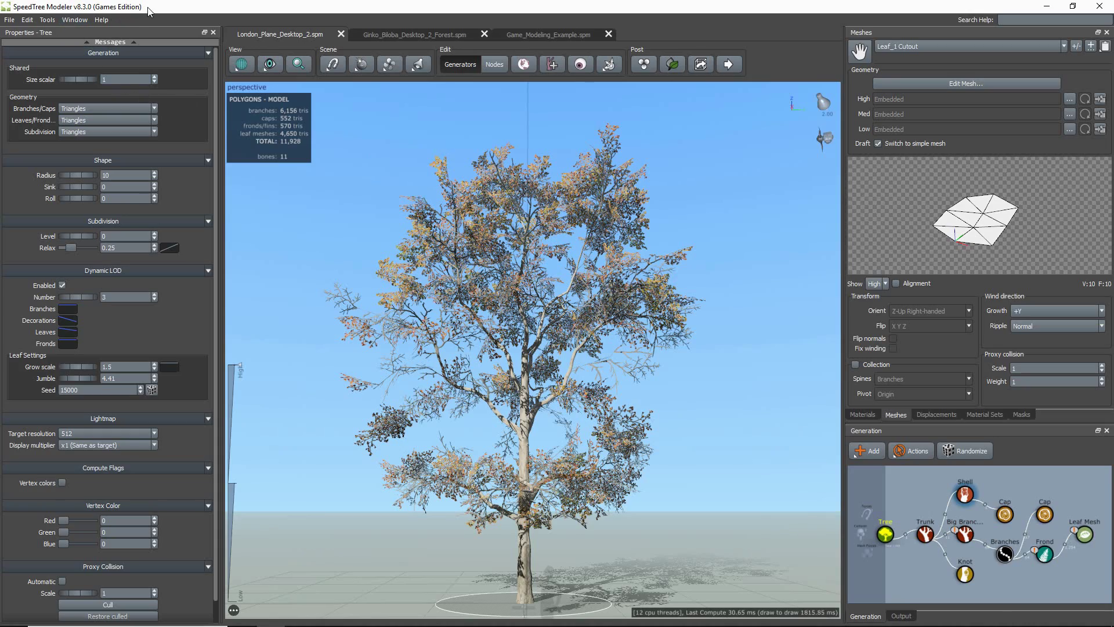
pyautogui.click(401, 33)
pyautogui.moveTo(416, 104); pyautogui.dragTo(381, 210)
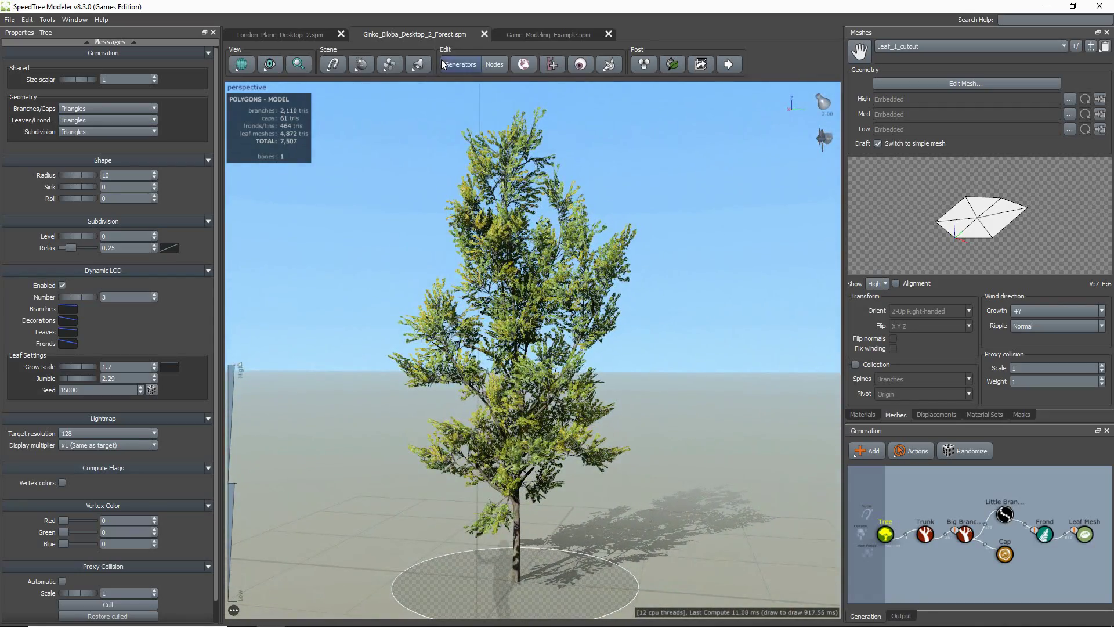
pyautogui.click(529, 35)
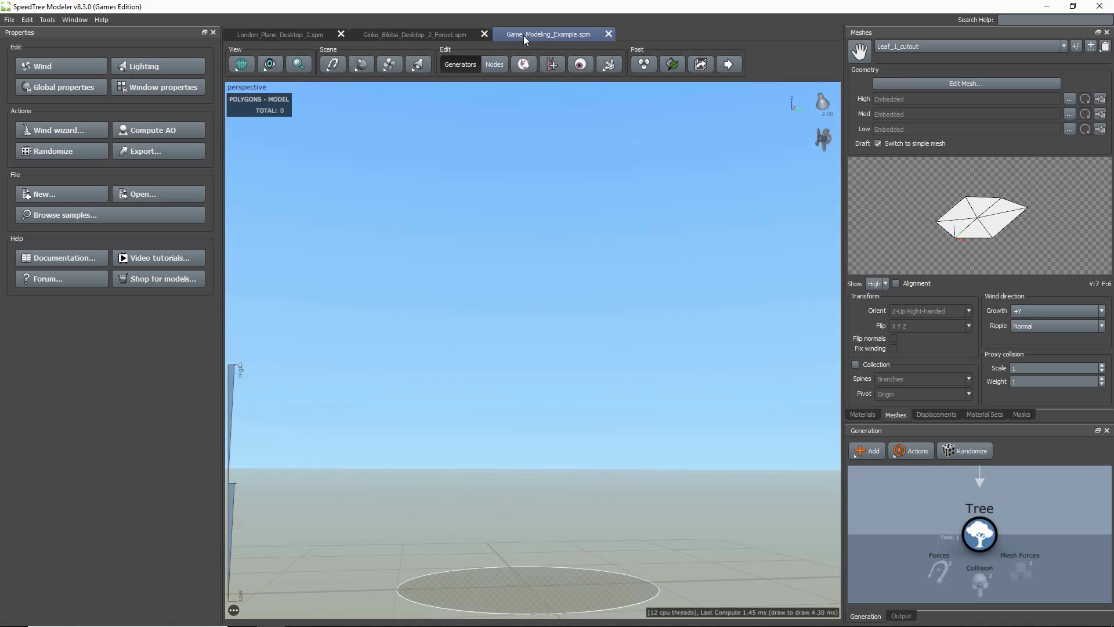
# - Inspect Leaf_1's opacity map and the Leaf_1b and Leaf_1e materials, ending back on Leaf_1
pyautogui.click(861, 416)
pyautogui.click(929, 303)
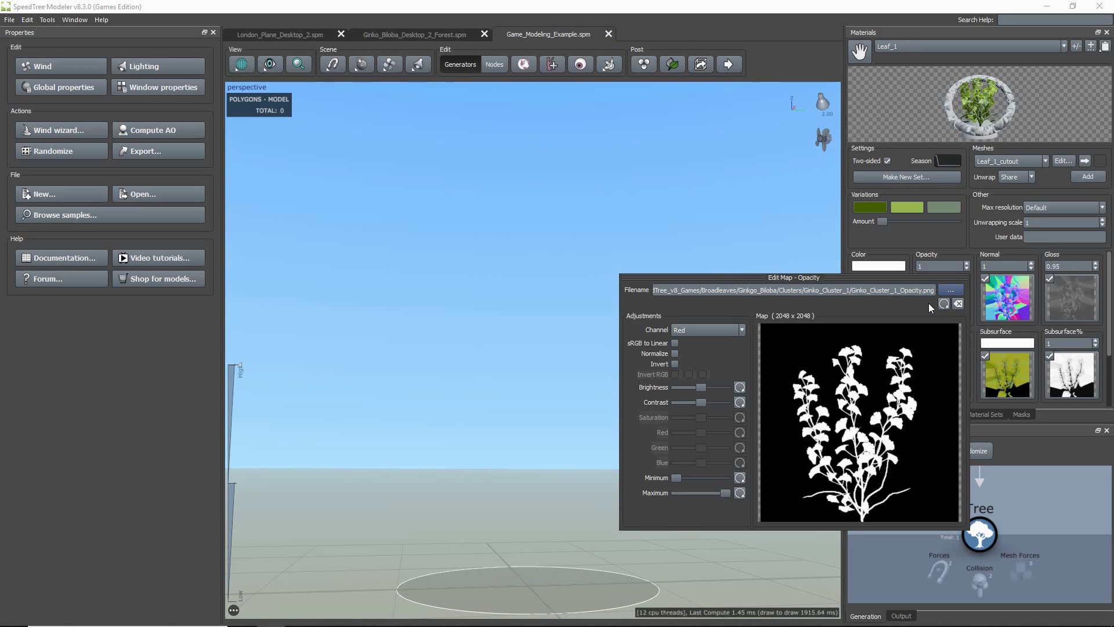
pyautogui.click(963, 277)
pyautogui.click(904, 44)
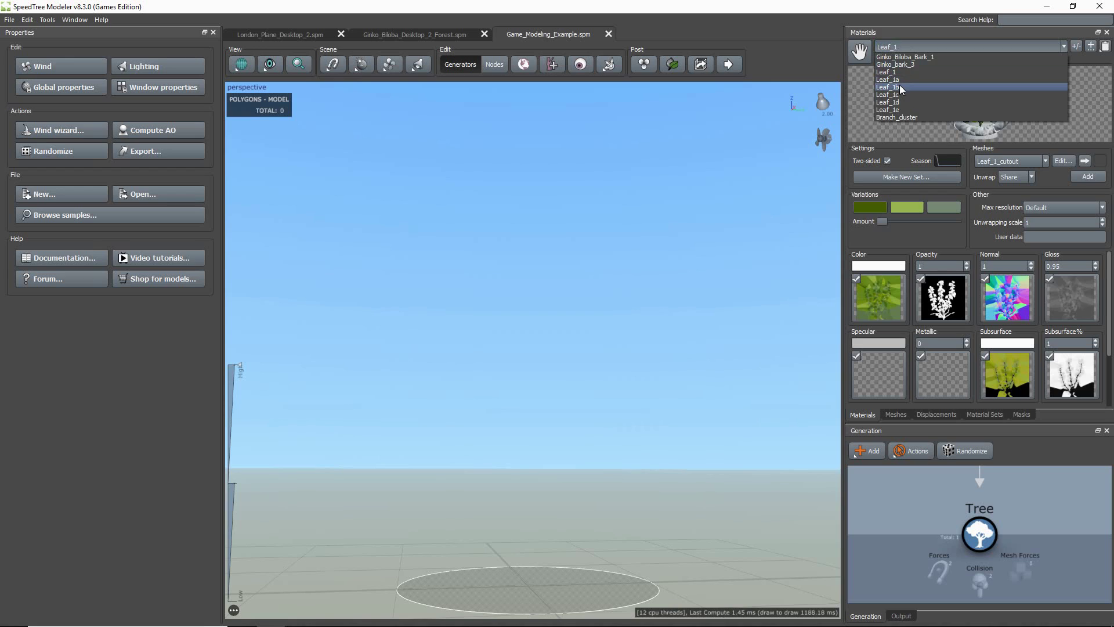
pyautogui.click(900, 86)
pyautogui.click(907, 47)
pyautogui.click(910, 109)
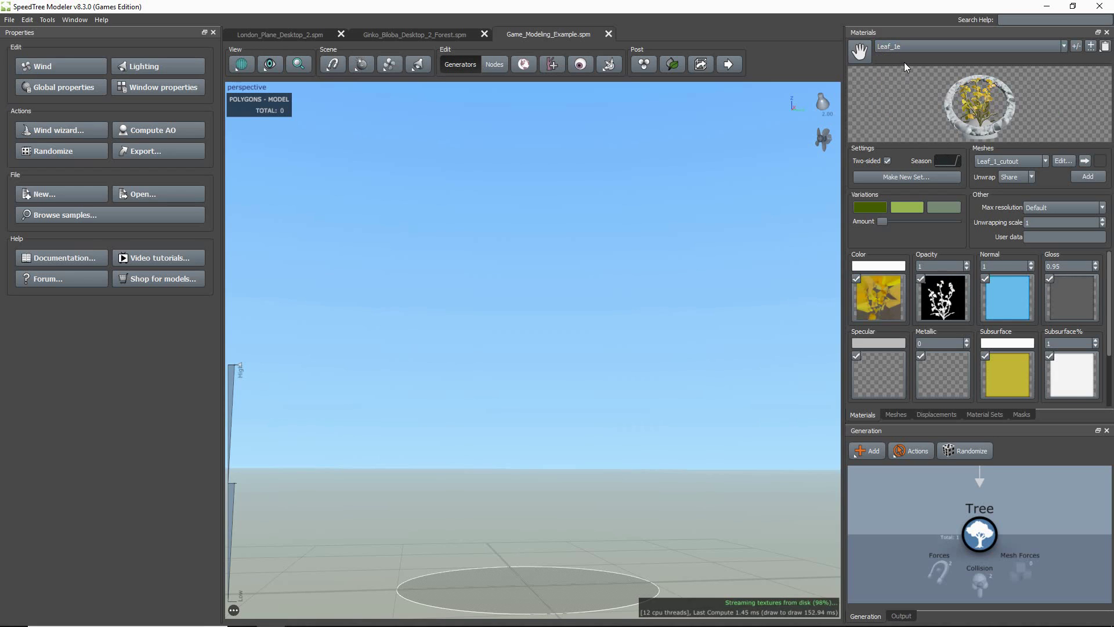
pyautogui.click(905, 52)
pyautogui.click(910, 69)
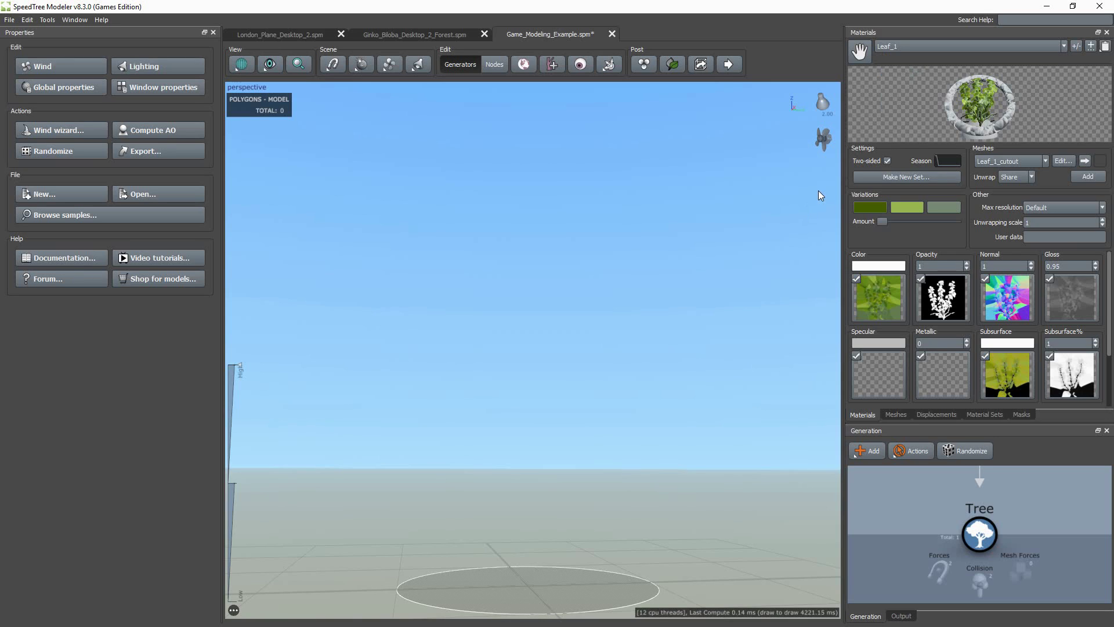
# - Add a trunk generator to the tree and set its absolute spine length to 20
pyautogui.rightClick(991, 514)
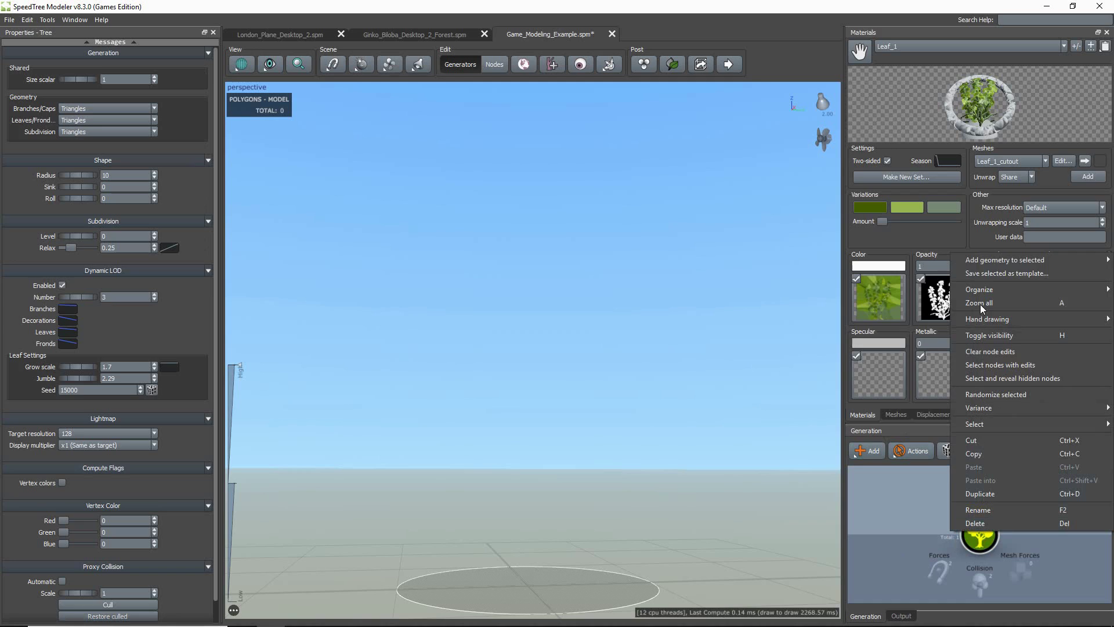
pyautogui.moveTo(988, 255)
pyautogui.click(897, 263)
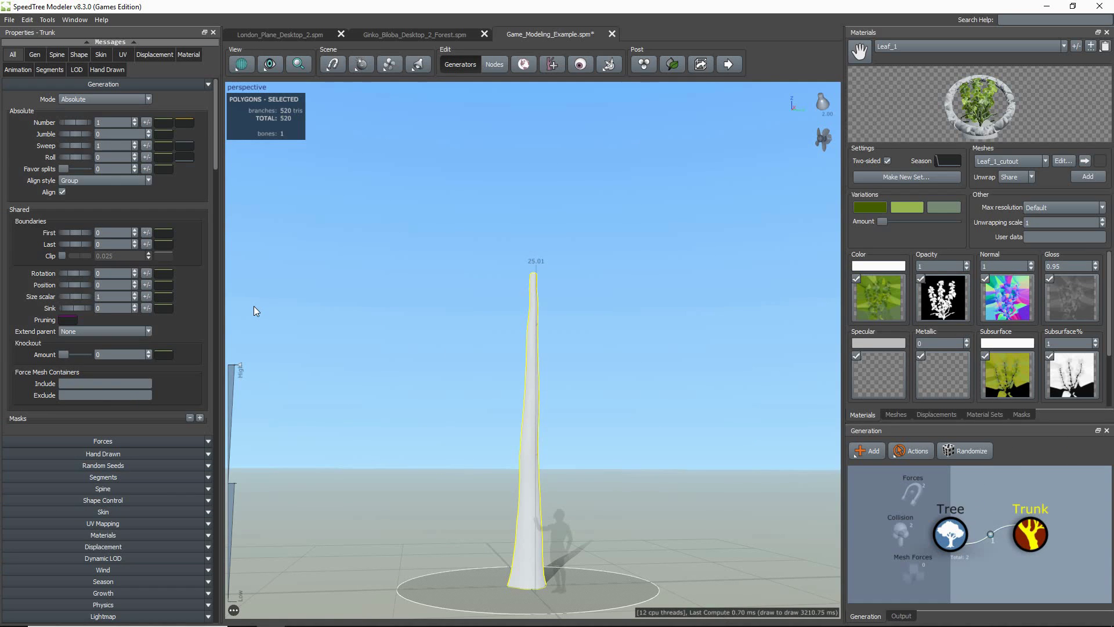
pyautogui.click(113, 487)
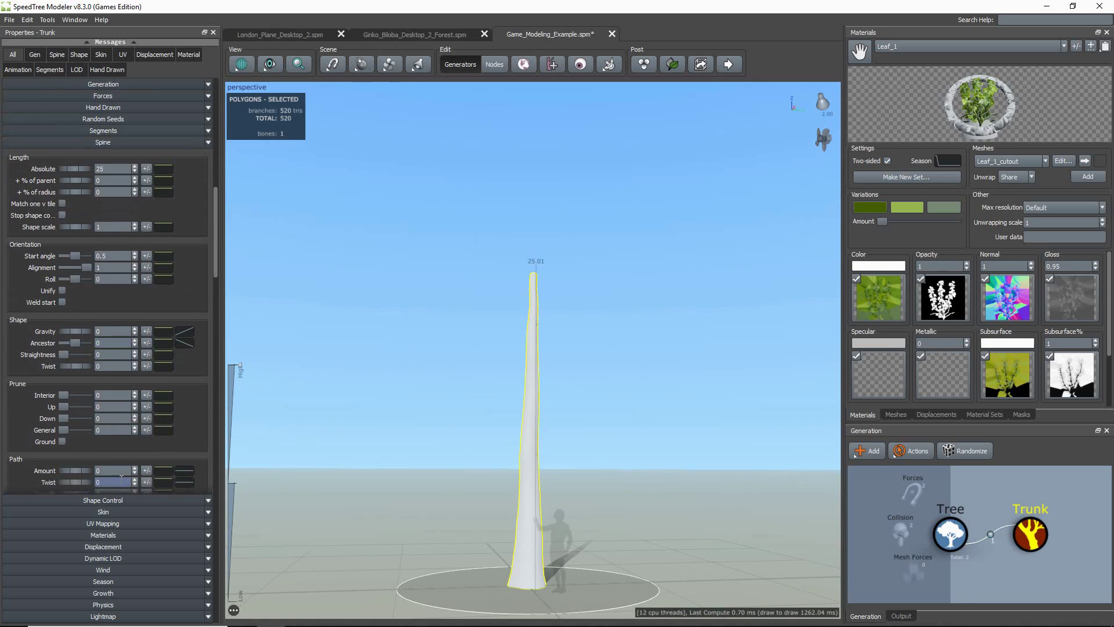
pyautogui.press('Return')
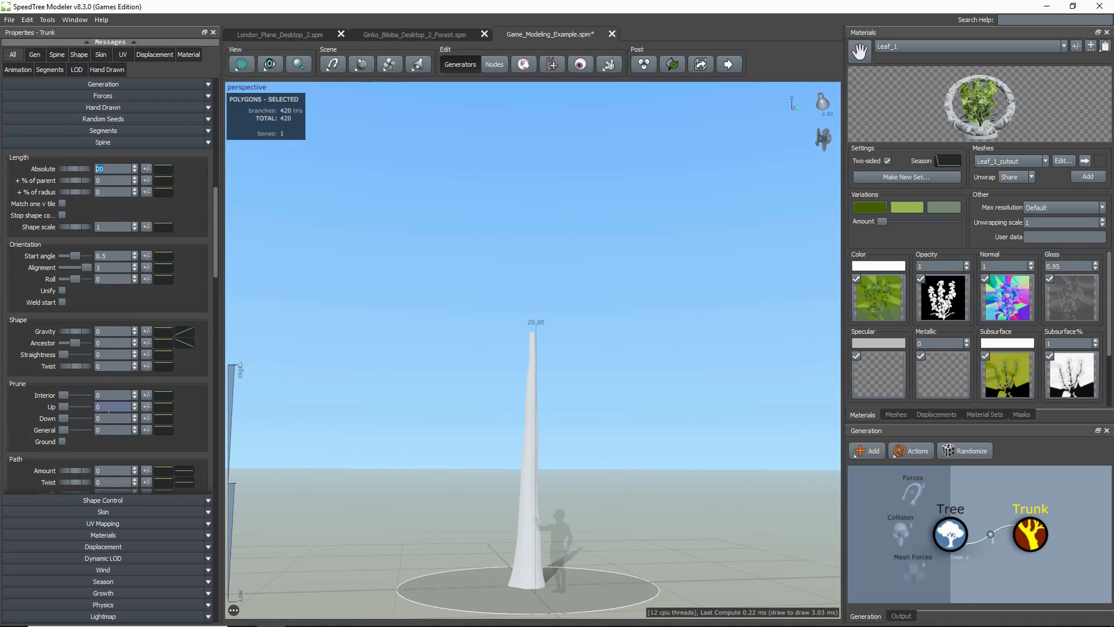
# - Set the trunk's absolute skin radius to 0.3 and reshape the radius profile so it narrows mainly near the tip
pyautogui.click(109, 512)
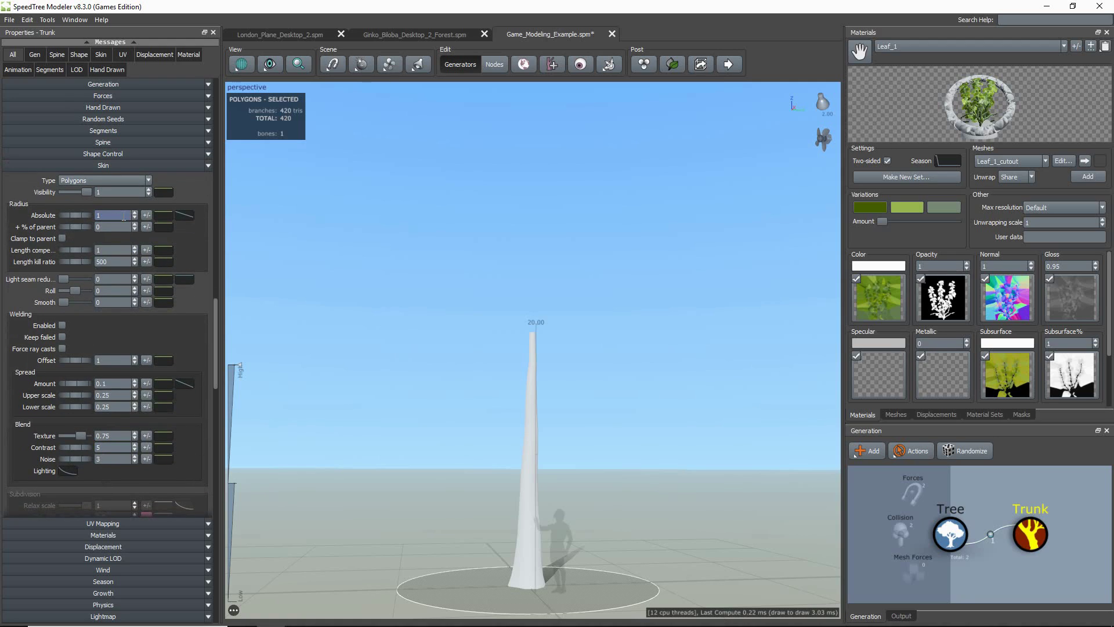
pyautogui.moveTo(65, 217); pyautogui.dragTo(44, 218)
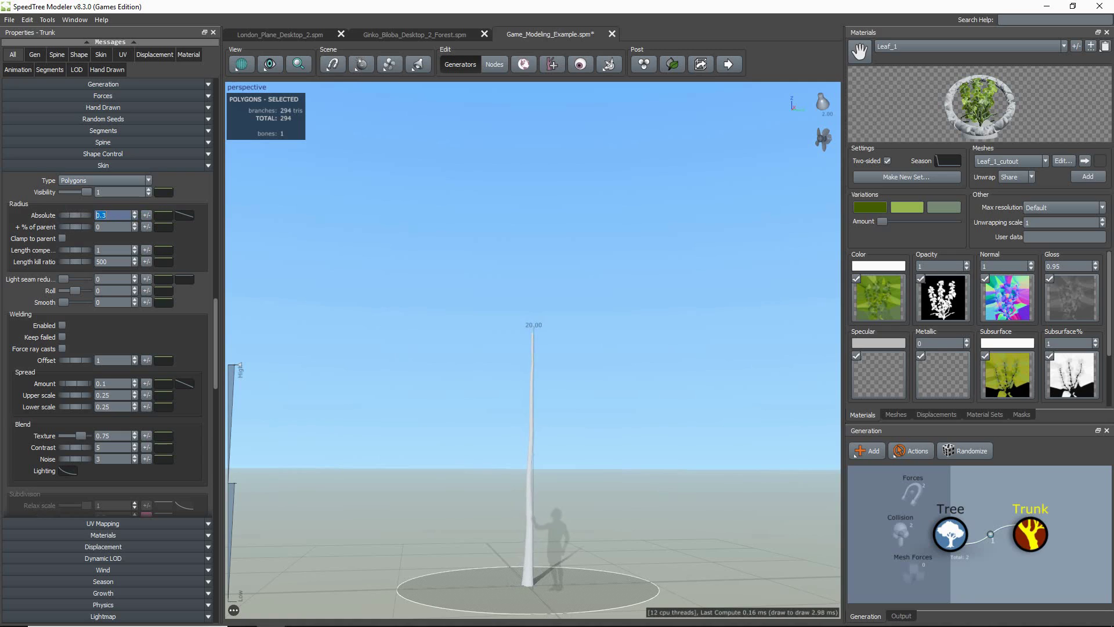
pyautogui.click(184, 215)
pyautogui.moveTo(475, 350); pyautogui.dragTo(438, 276)
pyautogui.click(318, 263)
pyautogui.moveTo(318, 263); pyautogui.dragTo(332, 257)
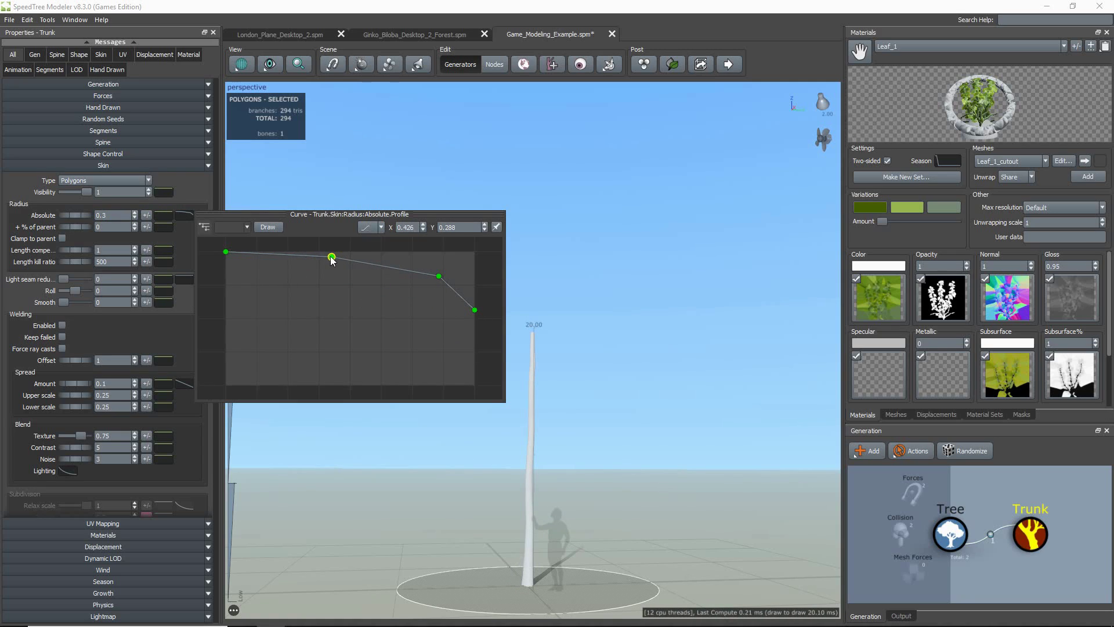
pyautogui.click(186, 249)
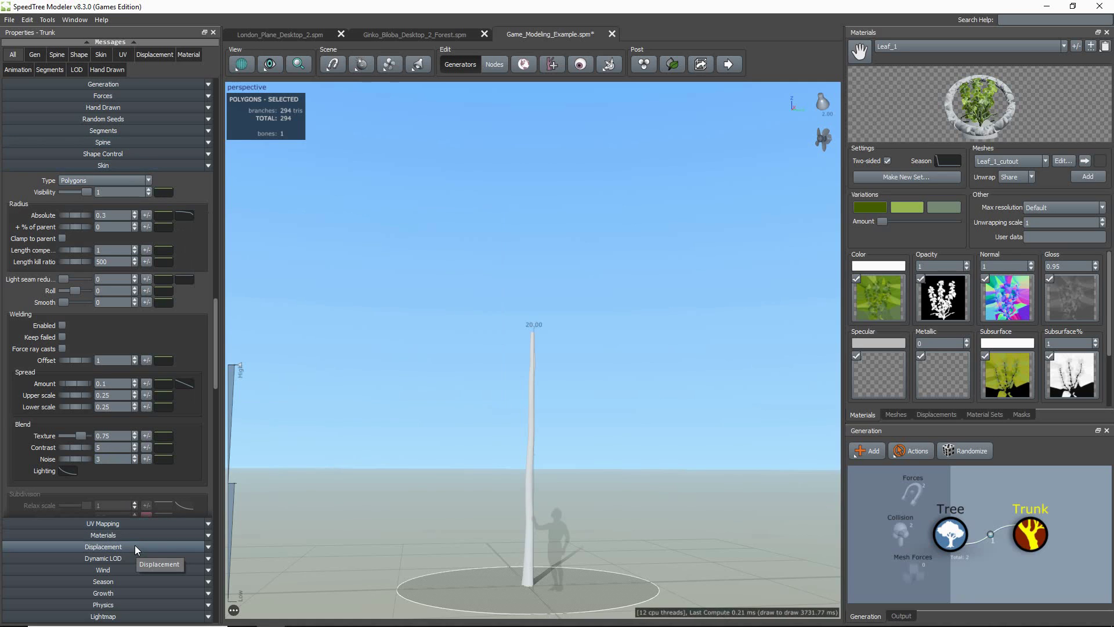
# - Assign the Ginko_Biloba_Bark_1 material to the trunk's branch geometry
pyautogui.scroll(-5, 87, 499)
pyautogui.click(78, 493)
pyautogui.click(128, 519)
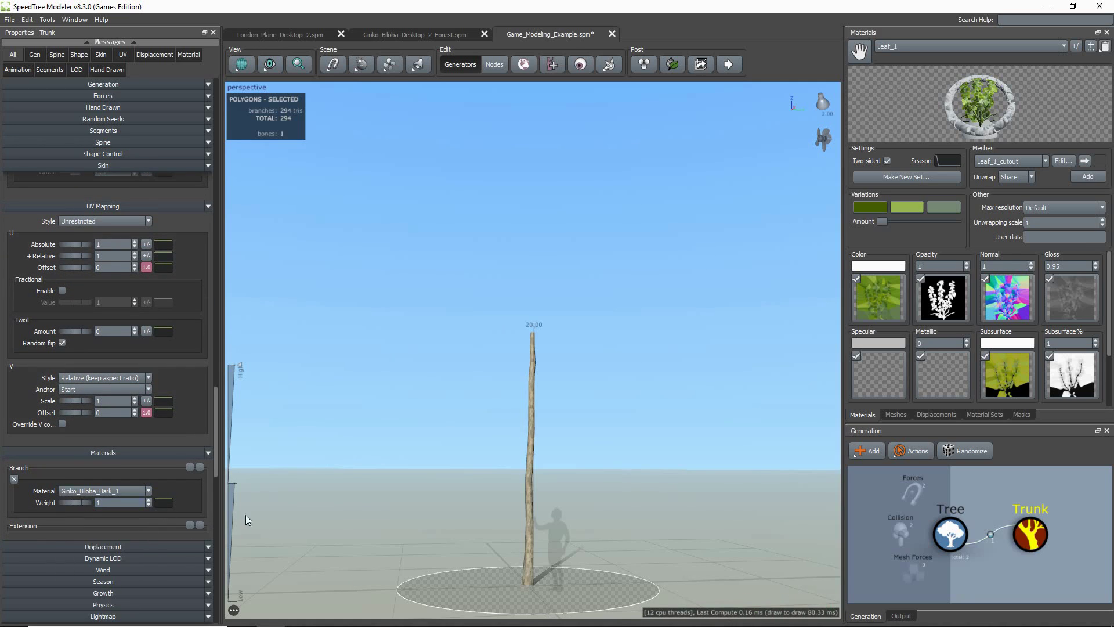
# - Set the V scale of the trunk's UV mapping to 0.87
pyautogui.scroll(2, 438, 474)
pyautogui.moveTo(437, 473); pyautogui.dragTo(452, 448, button='middle')
pyautogui.moveTo(452, 448); pyautogui.dragTo(448, 466)
pyautogui.scroll(2, 449, 467)
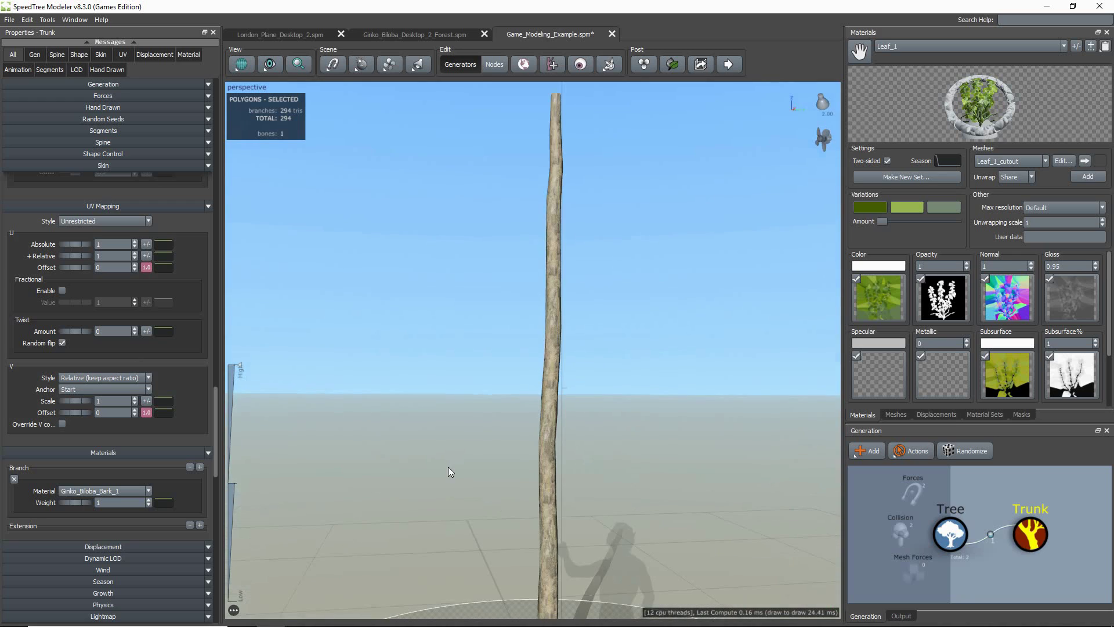
pyautogui.scroll(-1, 448, 467)
pyautogui.moveTo(75, 402); pyautogui.dragTo(68, 402)
pyautogui.scroll(-2, 388, 431)
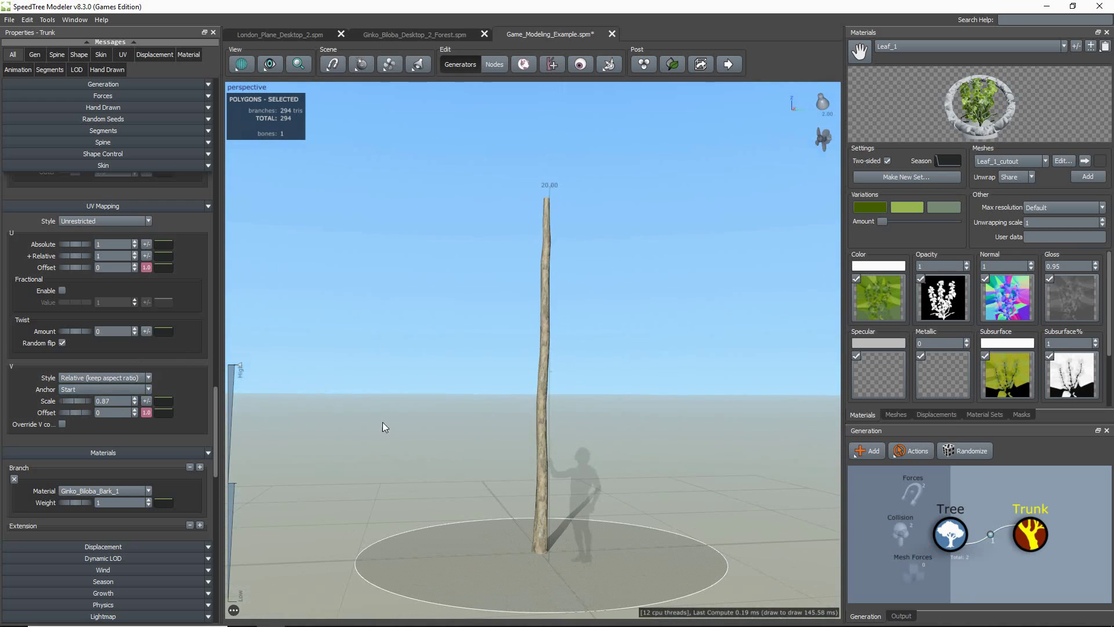
# - Set the trunk's main displacement amount to 0.2 and its fine displacement amount to 0.23
pyautogui.click(116, 547)
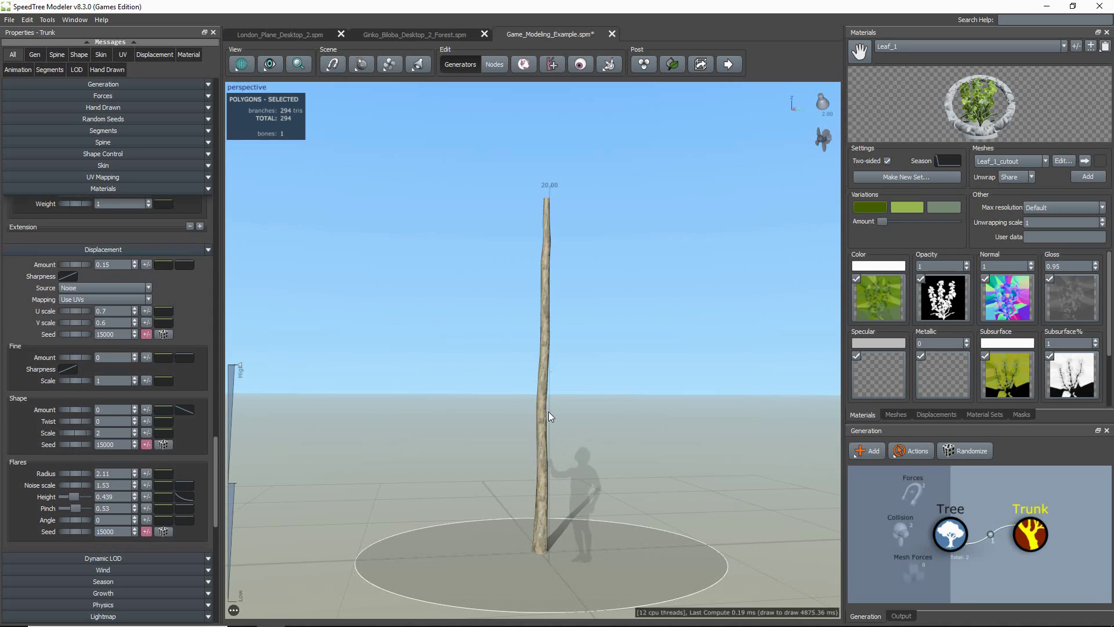
pyautogui.scroll(-1, 357, 364)
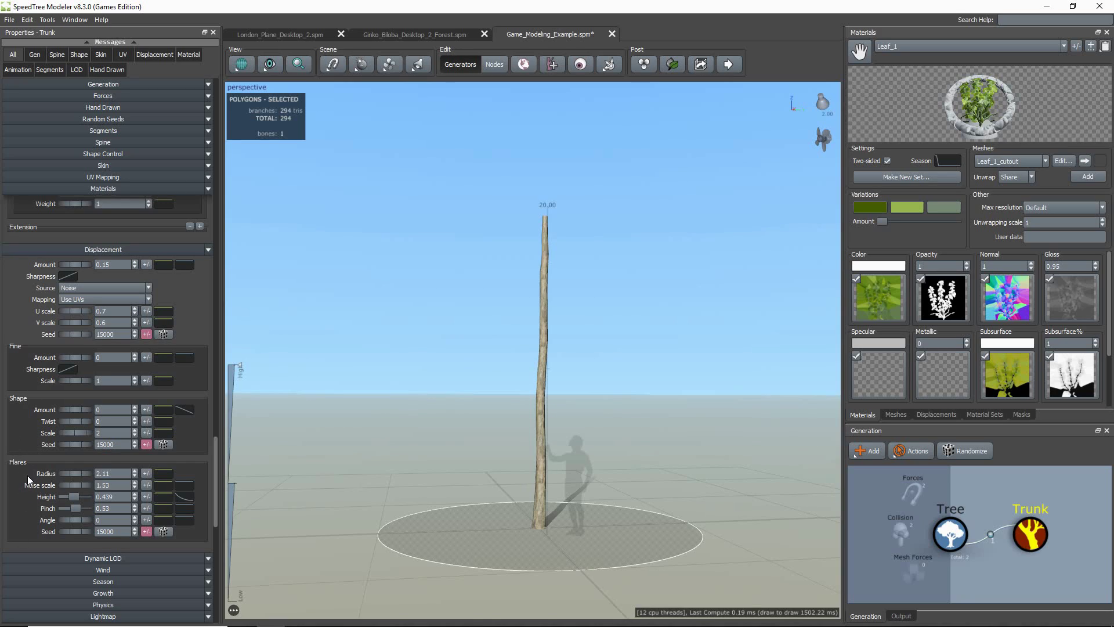
pyautogui.moveTo(72, 263)
pyautogui.mouseDown()
pyautogui.moveTo(124, 273)
pyautogui.moveTo(93, 263)
pyautogui.mouseUp()
pyautogui.write('2')
pyautogui.press('Return')
pyautogui.click(113, 355)
# - Set the trunk's shape displacement amount to 0.18 and its shape scale to 7
pyautogui.moveTo(71, 410); pyautogui.dragTo(81, 412)
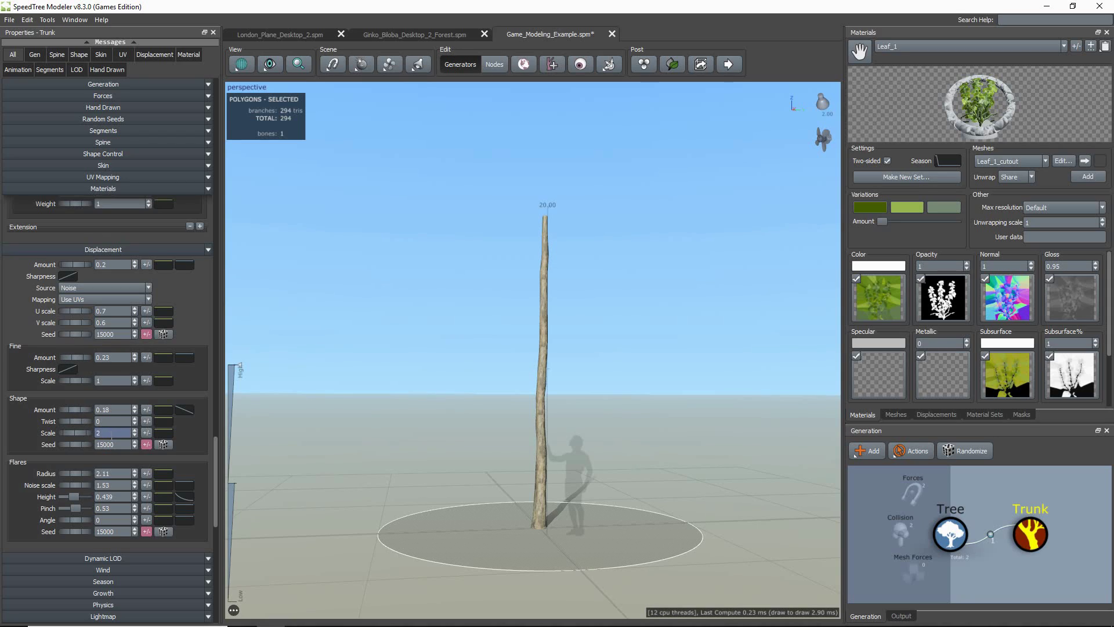
pyautogui.write('7')
pyautogui.press('Return')
# - Set the trunk flares to radius 3.96, noise scale 3.65, height 0.55, pinch 0.9 and angle 0.15
pyautogui.moveTo(75, 476); pyautogui.dragTo(177, 474)
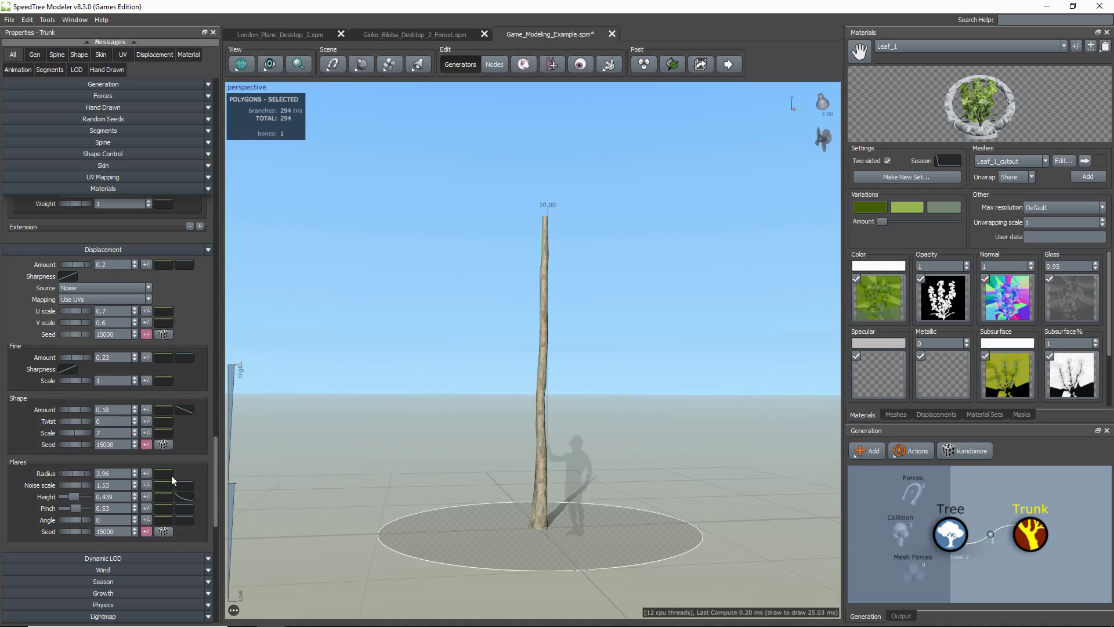
pyautogui.moveTo(84, 483); pyautogui.dragTo(194, 490)
pyautogui.moveTo(74, 496); pyautogui.dragTo(84, 518)
pyautogui.click(86, 505)
pyautogui.write('0.9')
pyautogui.press('Return')
pyautogui.moveTo(379, 478)
pyautogui.mouseDown()
pyautogui.moveTo(318, 485)
pyautogui.moveTo(438, 480)
pyautogui.moveTo(383, 480)
pyautogui.moveTo(395, 481)
pyautogui.mouseUp()
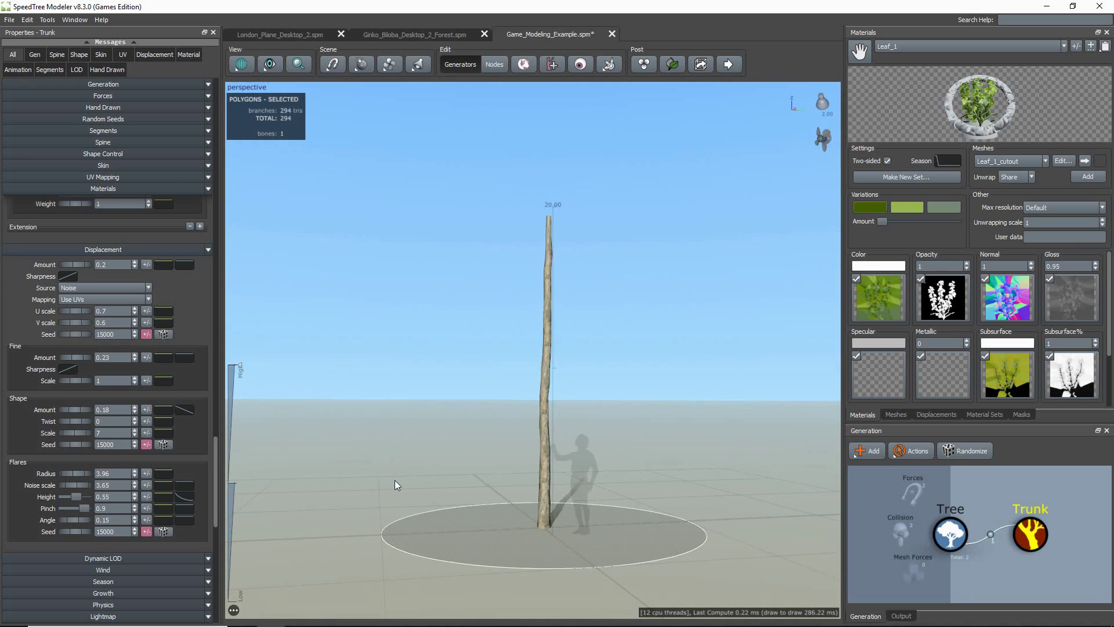
# - Add a big branches generator to the trunk and set its interval frequency to 3
pyautogui.rightClick(1030, 525)
pyautogui.moveTo(1004, 254)
pyautogui.click(902, 293)
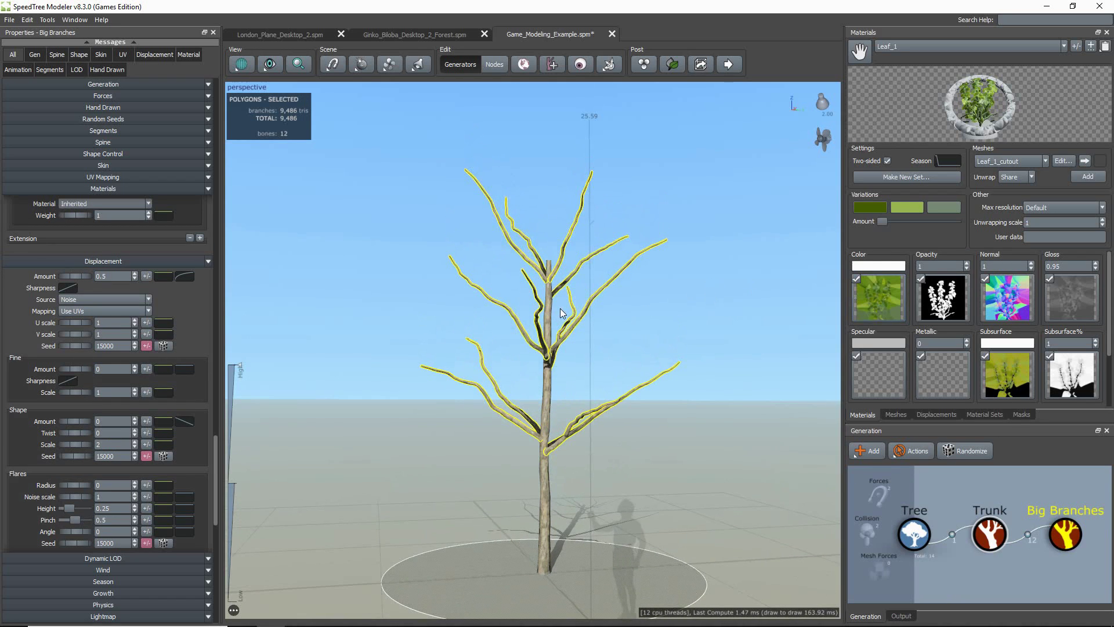
pyautogui.click(148, 85)
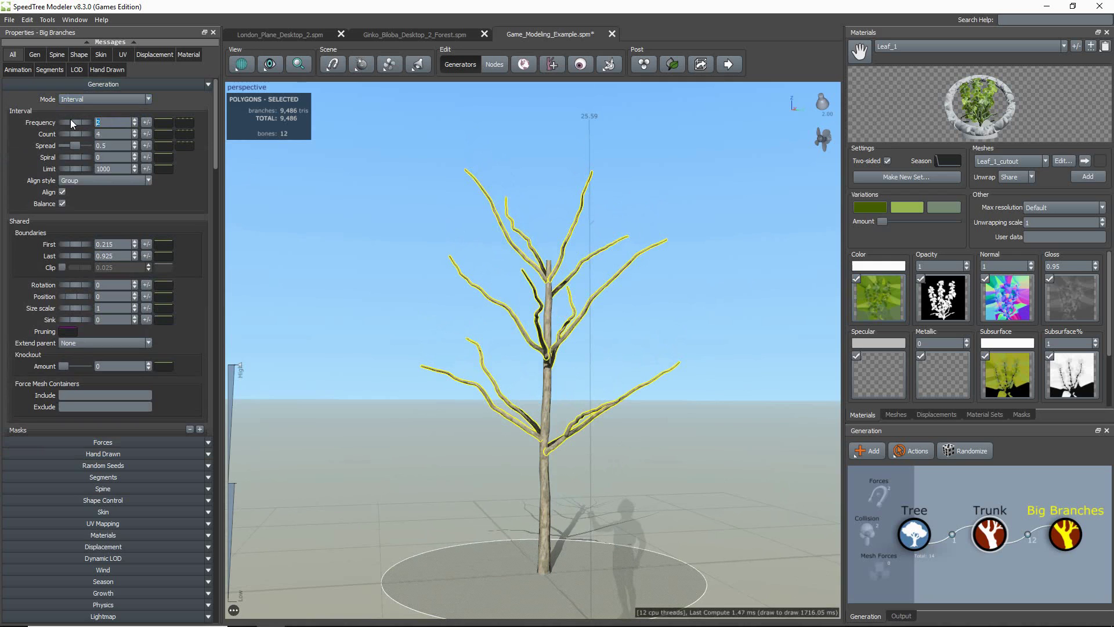
pyautogui.press('Return')
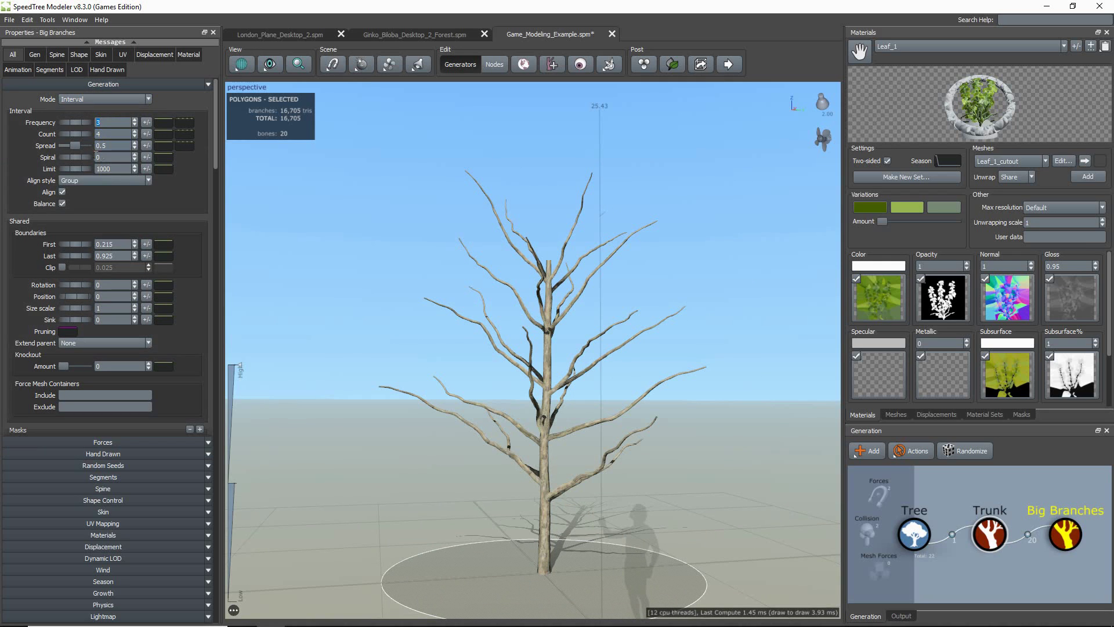
# - Set the big branches' spiral to 2.89, first and last boundaries to 0.3 and 0.98, and parent extension to Any
pyautogui.moveTo(71, 158); pyautogui.dragTo(239, 168)
pyautogui.write('.3')
pyautogui.press('Return')
pyautogui.press('Tab')
pyautogui.write('.98')
pyautogui.press('Return')
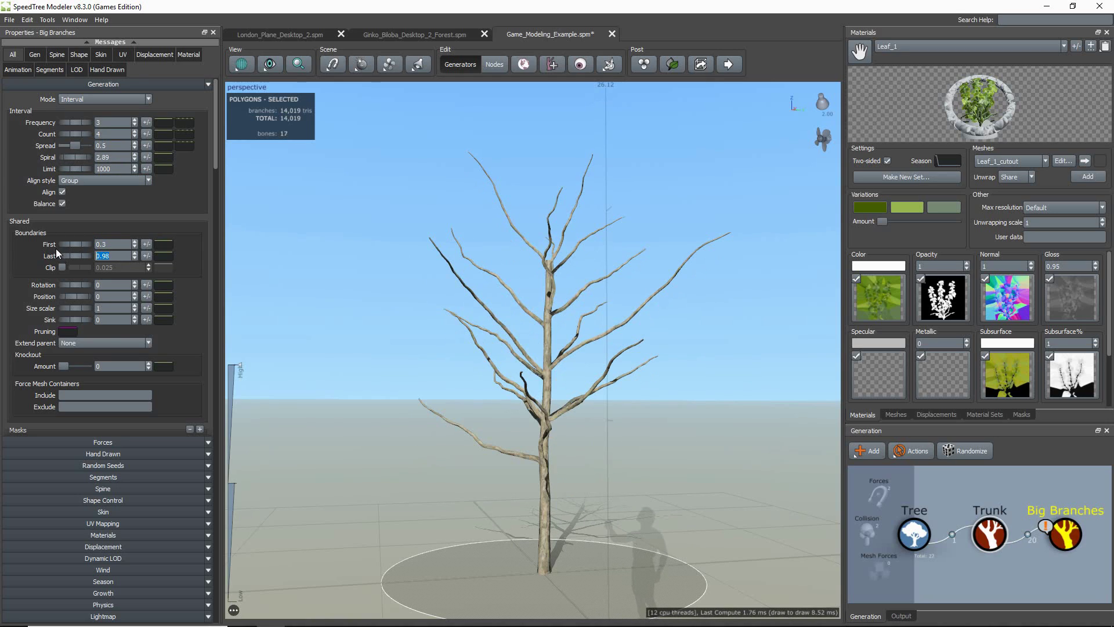
pyautogui.click(88, 342)
pyautogui.click(85, 361)
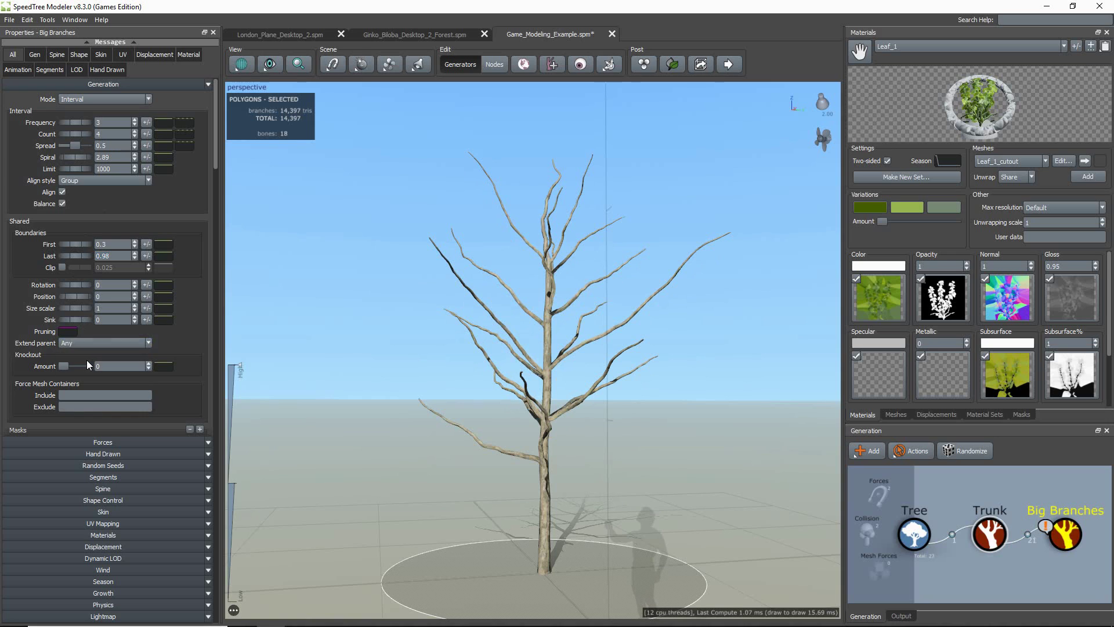
# - Lower the upper control point of the trunk's radius profile curve to slim the trunk near its tip
pyautogui.click(550, 475)
pyautogui.click(138, 501)
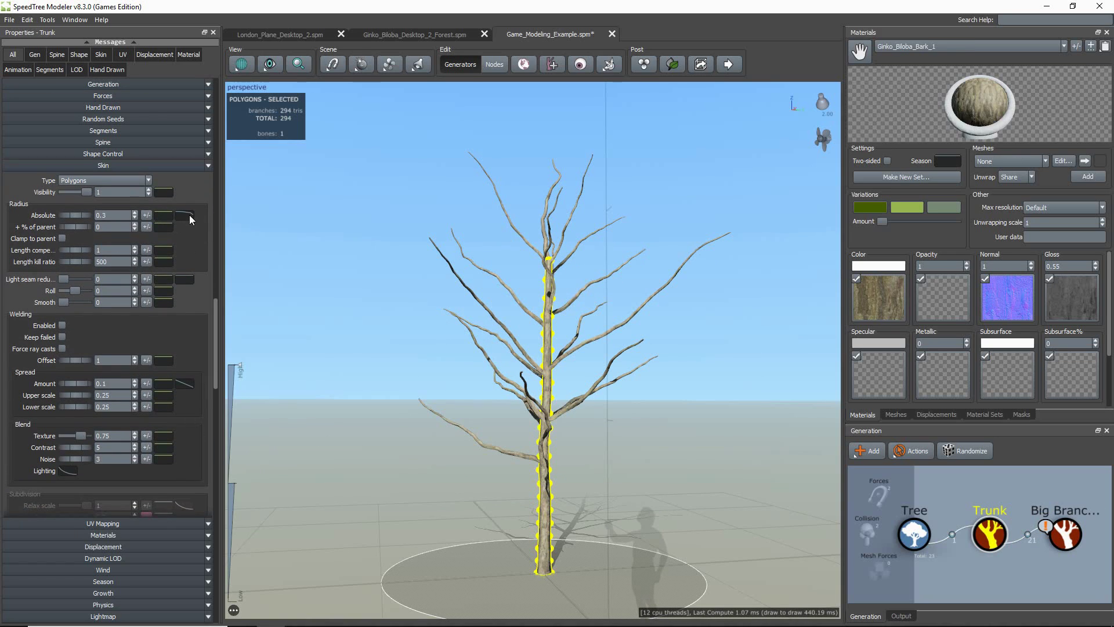
pyautogui.click(184, 215)
pyautogui.moveTo(437, 276); pyautogui.dragTo(439, 288)
pyautogui.click(545, 332)
# - Set the big branches' spine length to 0.6 of the parent's length with a variance of 0.05
pyautogui.click(547, 261)
pyautogui.click(105, 239)
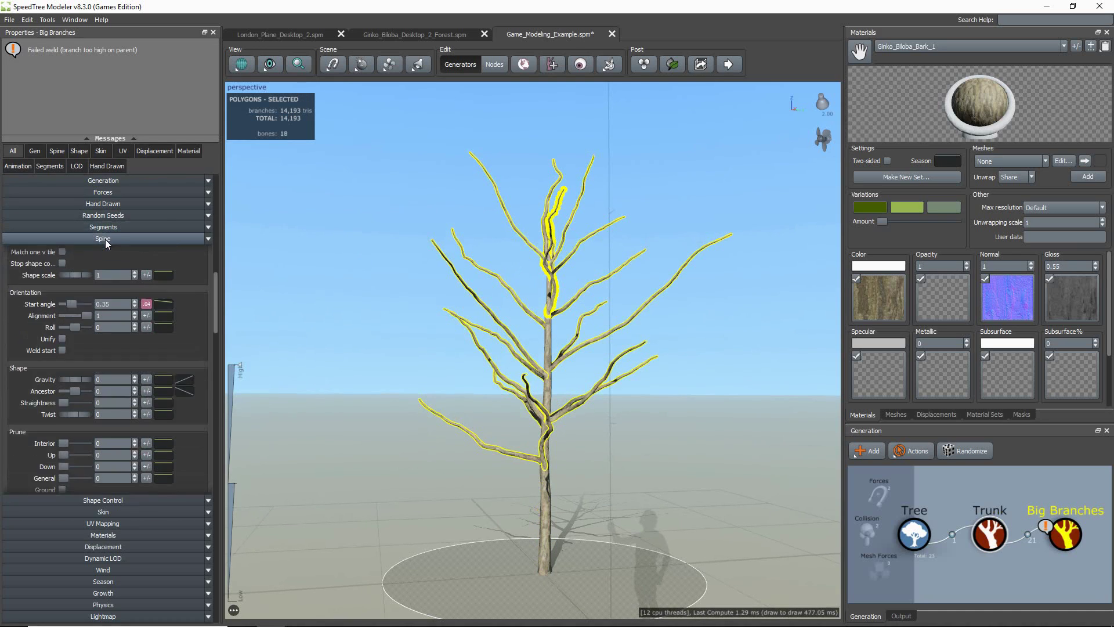
pyautogui.press('Up')
pyautogui.press('Up')
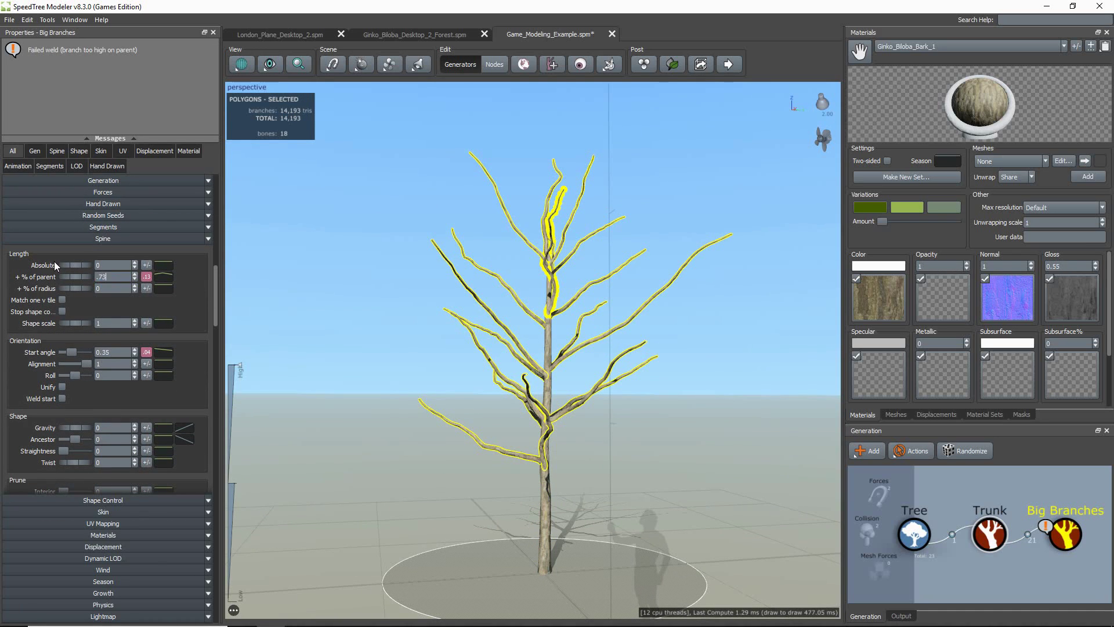
pyautogui.scroll(-1, 308, 347)
pyautogui.moveTo(147, 275); pyautogui.dragTo(146, 279)
# - Reshape the branch length's parent curve to rise from a lower start to a mid-trunk peak, dip, and rise again
pyautogui.click(162, 277)
pyautogui.click(358, 289)
pyautogui.click(360, 306)
pyautogui.click(328, 312)
pyautogui.moveTo(206, 313); pyautogui.dragTo(208, 348)
pyautogui.moveTo(290, 274); pyautogui.dragTo(222, 213)
pyautogui.click(290, 251)
pyautogui.moveTo(290, 250); pyautogui.dragTo(267, 242)
pyautogui.moveTo(136, 288); pyautogui.dragTo(136, 294)
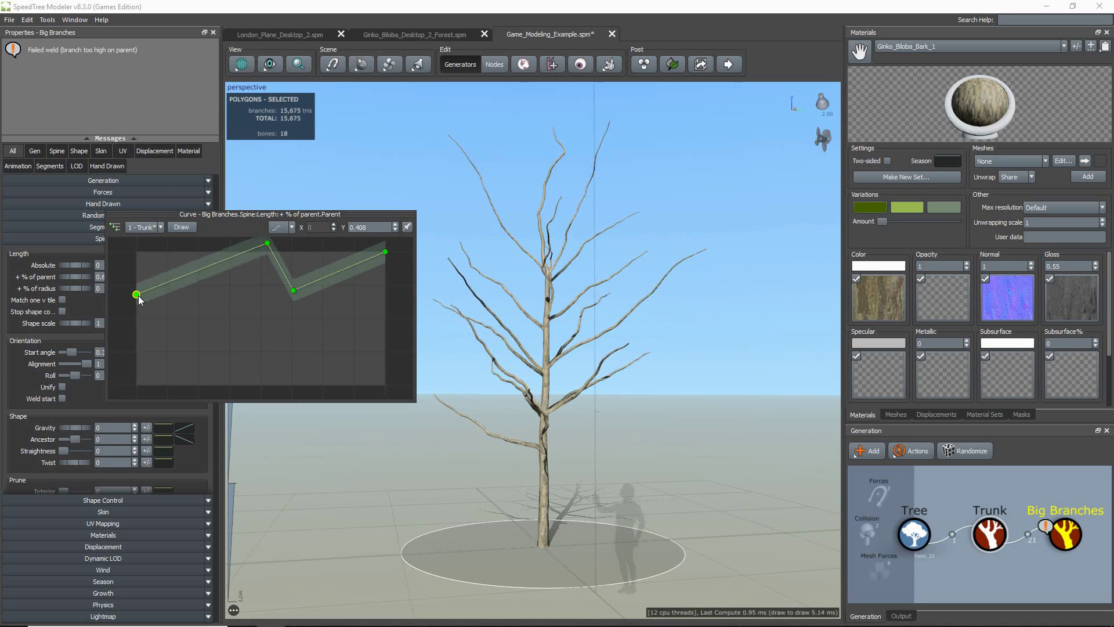
# - Set the start angle of the big branches to 0.42
pyautogui.click(102, 354)
pyautogui.moveTo(119, 353); pyautogui.dragTo(1, 331)
pyautogui.write('0.42')
pyautogui.press('Return')
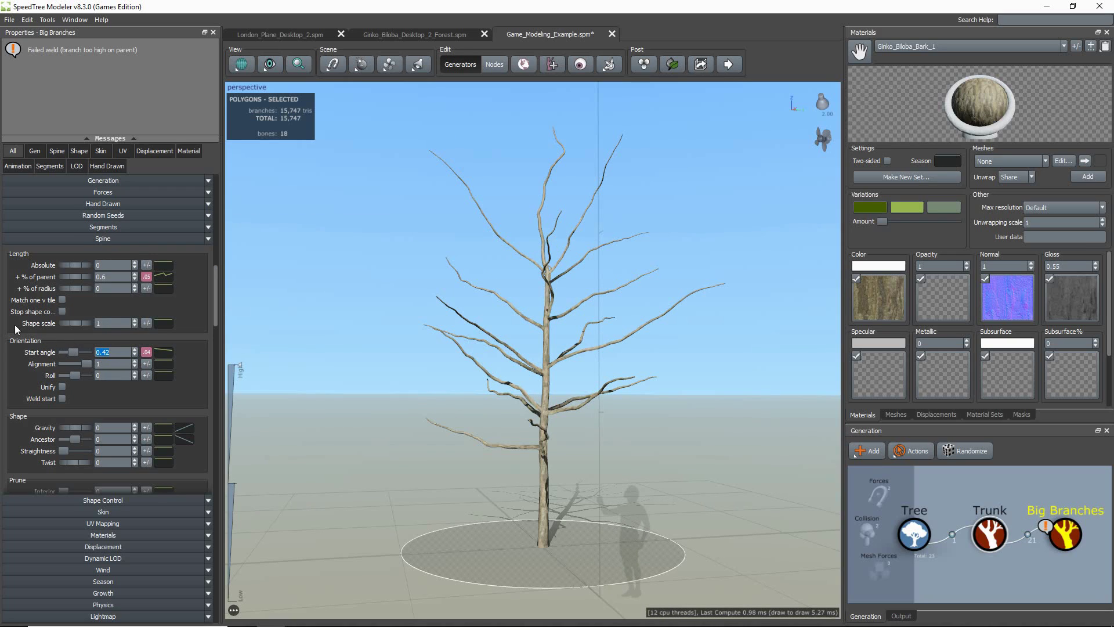
# - Reshape the start angle's parent curve with a high start, flat middle, dip near the trunk's upper part and raised end
pyautogui.click(165, 353)
pyautogui.moveTo(266, 397); pyautogui.dragTo(267, 415)
pyautogui.click(369, 419)
pyautogui.moveTo(369, 419)
pyautogui.mouseDown()
pyautogui.moveTo(403, 454)
pyautogui.moveTo(366, 420)
pyautogui.mouseUp()
pyautogui.click(370, 445)
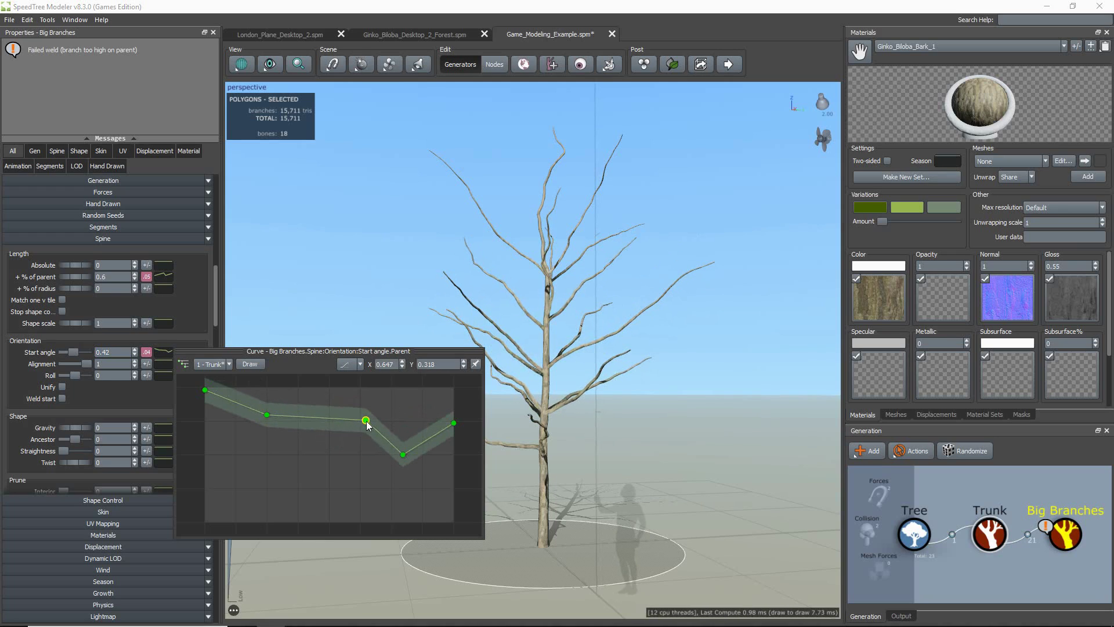
pyautogui.moveTo(403, 454); pyautogui.dragTo(415, 461)
pyautogui.moveTo(266, 415)
pyautogui.mouseDown()
pyautogui.moveTo(241, 386)
pyautogui.moveTo(269, 409)
pyautogui.mouseUp()
pyautogui.moveTo(366, 420); pyautogui.dragTo(365, 413)
pyautogui.moveTo(415, 461); pyautogui.dragTo(410, 466)
pyautogui.moveTo(454, 424); pyautogui.dragTo(454, 415)
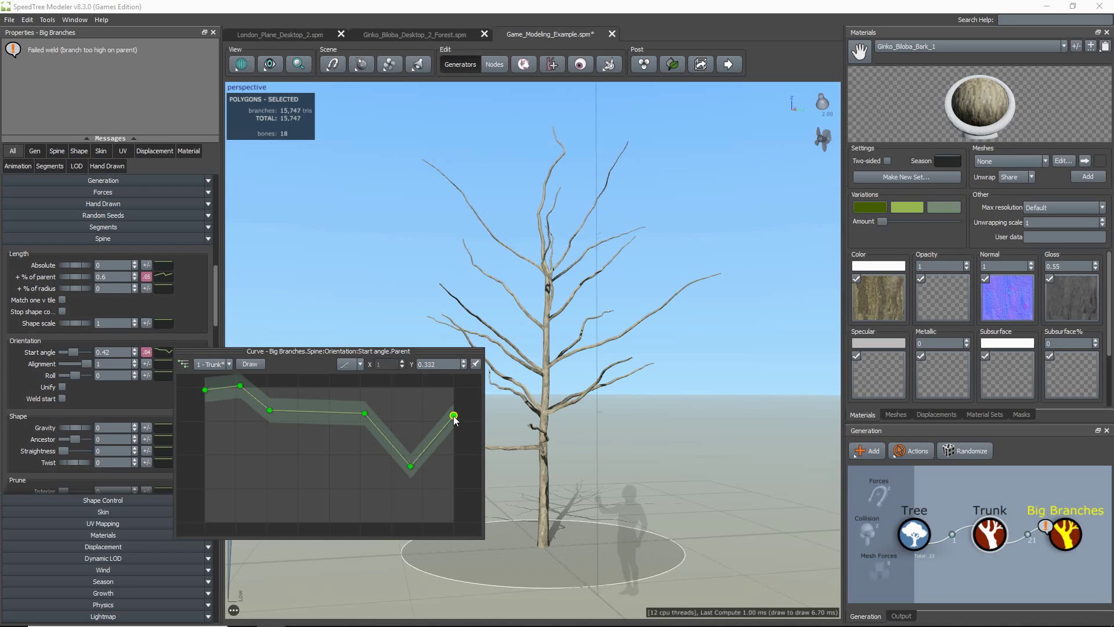
# - Reshape the big branches' absolute radius profile curve to taper gradually along the branch and narrow sharply near the tip
pyautogui.click(88, 511)
pyautogui.click(184, 311)
pyautogui.moveTo(461, 443); pyautogui.dragTo(458, 411)
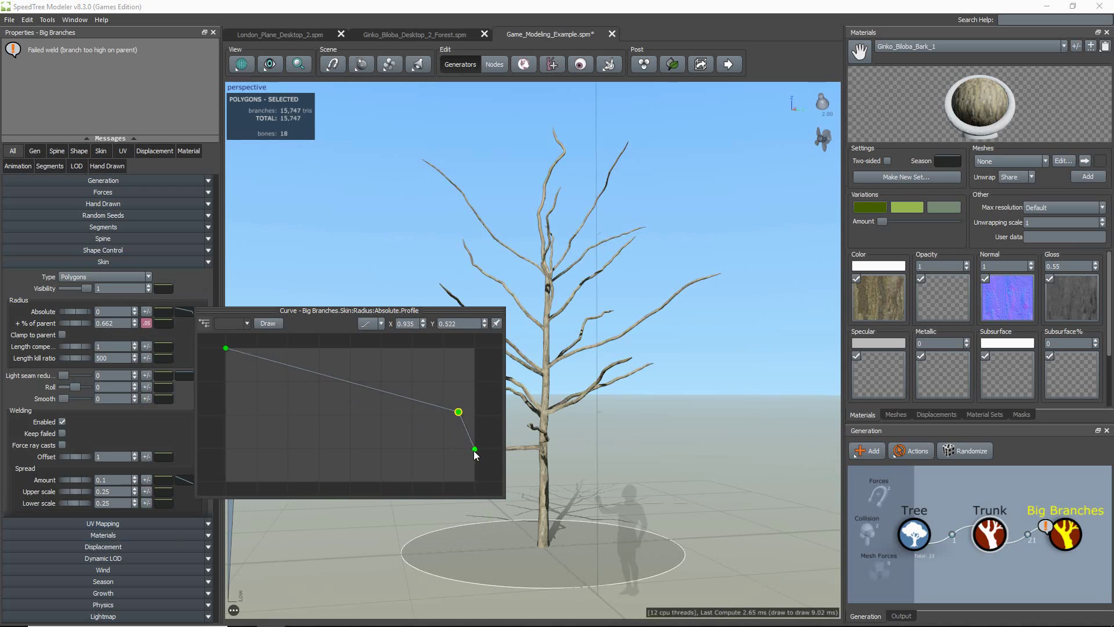
pyautogui.click(308, 367)
# - Set the big branches' skin radius to 0.75 of the parent's radius
pyautogui.moveTo(78, 322); pyautogui.dragTo(62, 281)
pyautogui.write('.8')
pyautogui.press('Return')
pyautogui.write('0.75')
pyautogui.press('Return')
# - Refine the big branches' radius profile curve by lowering its early point and the point near the tip
pyautogui.click(184, 311)
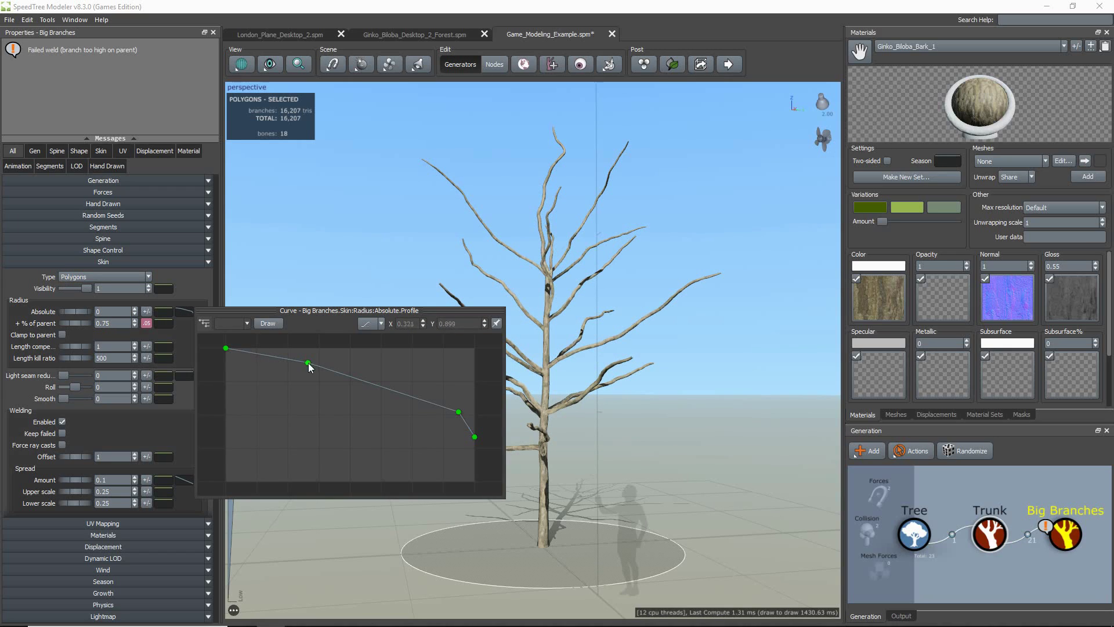
pyautogui.moveTo(307, 363); pyautogui.dragTo(291, 371)
pyautogui.moveTo(459, 412); pyautogui.dragTo(480, 465)
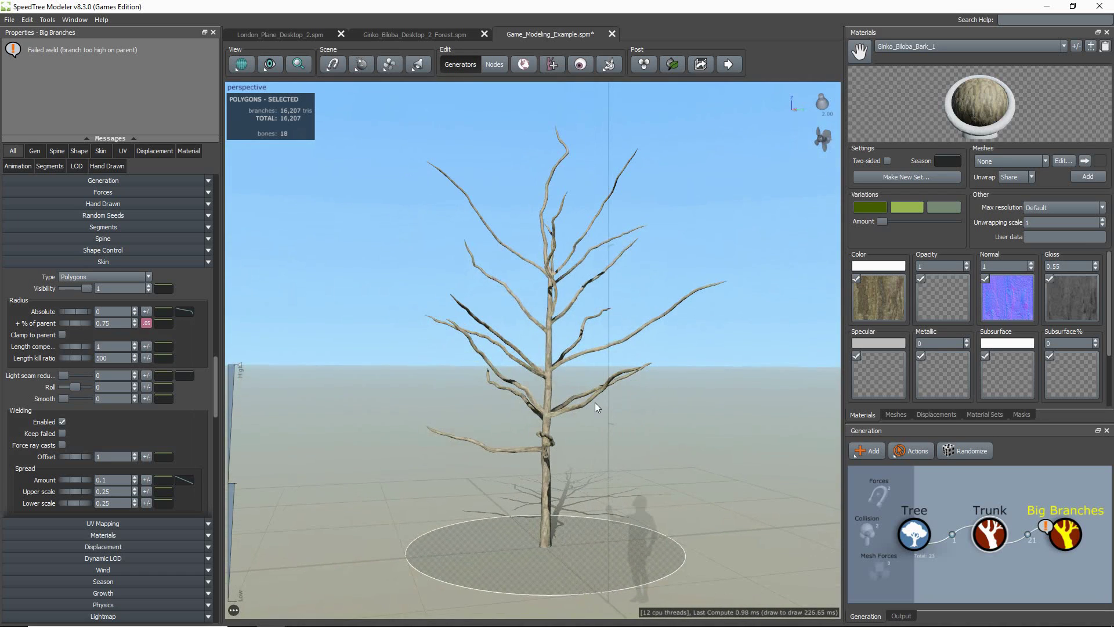
pyautogui.click(514, 357)
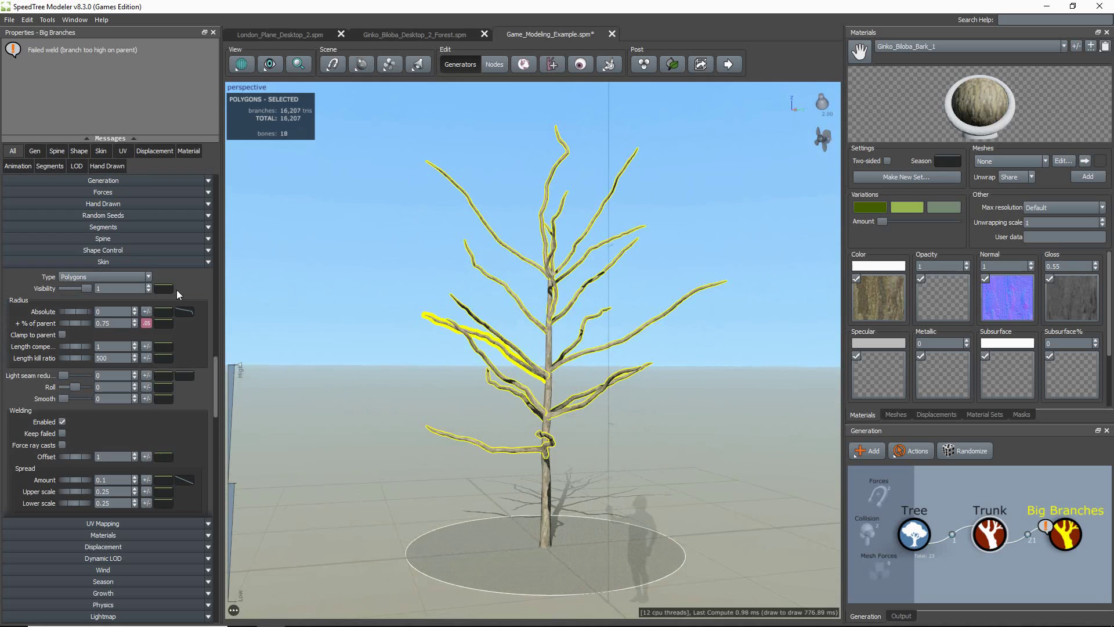
# - Set the big branches' late spine noise amount to 0.7 and its turbulence to 0.5
pyautogui.click(104, 239)
pyautogui.scroll(-5, 81, 406)
pyautogui.moveTo(75, 370); pyautogui.dragTo(118, 374)
pyautogui.write('0.7')
pyautogui.press('Return')
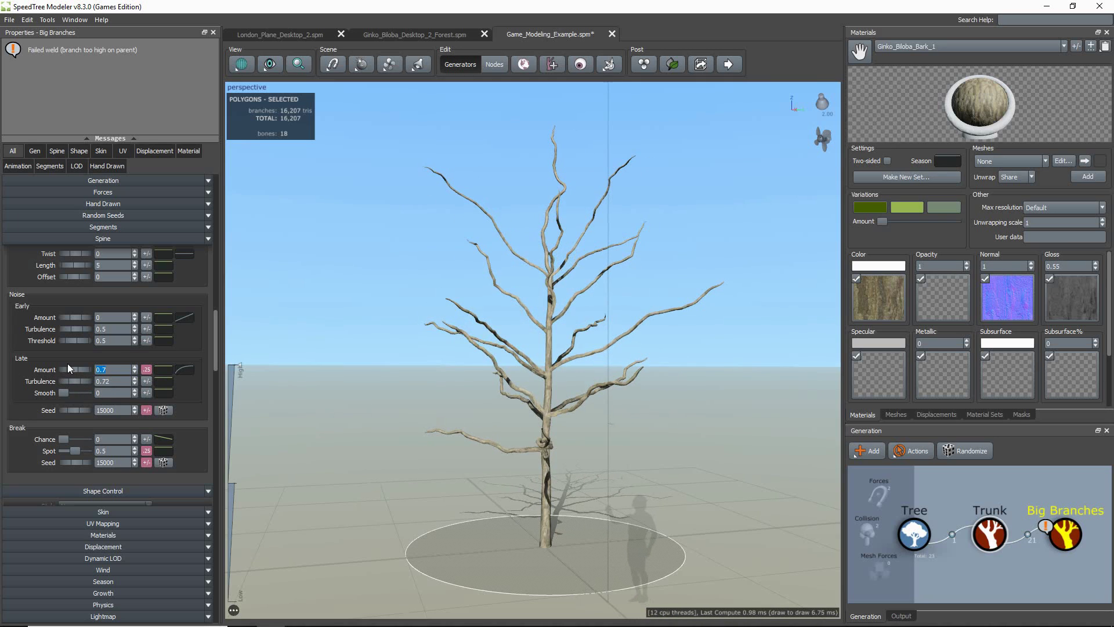
pyautogui.press('Tab')
pyautogui.write('0.5')
pyautogui.press('Return')
# - Set the late noise amount's variance to 0.1, lower its parent curve at the trunk's top and lower the early part of its profile curve
pyautogui.click(148, 372)
pyautogui.write('0.1')
pyautogui.press('Return')
pyautogui.click(163, 370)
pyautogui.moveTo(454, 406); pyautogui.dragTo(454, 479)
pyautogui.click(185, 370)
pyautogui.moveTo(269, 440); pyautogui.dragTo(283, 531)
# - Set the big branches' late noise amount to 0.92 and turbulence to 0.41, and refine the noise profile curve
pyautogui.moveTo(64, 372); pyautogui.dragTo(129, 369)
pyautogui.moveTo(72, 383); pyautogui.dragTo(68, 383)
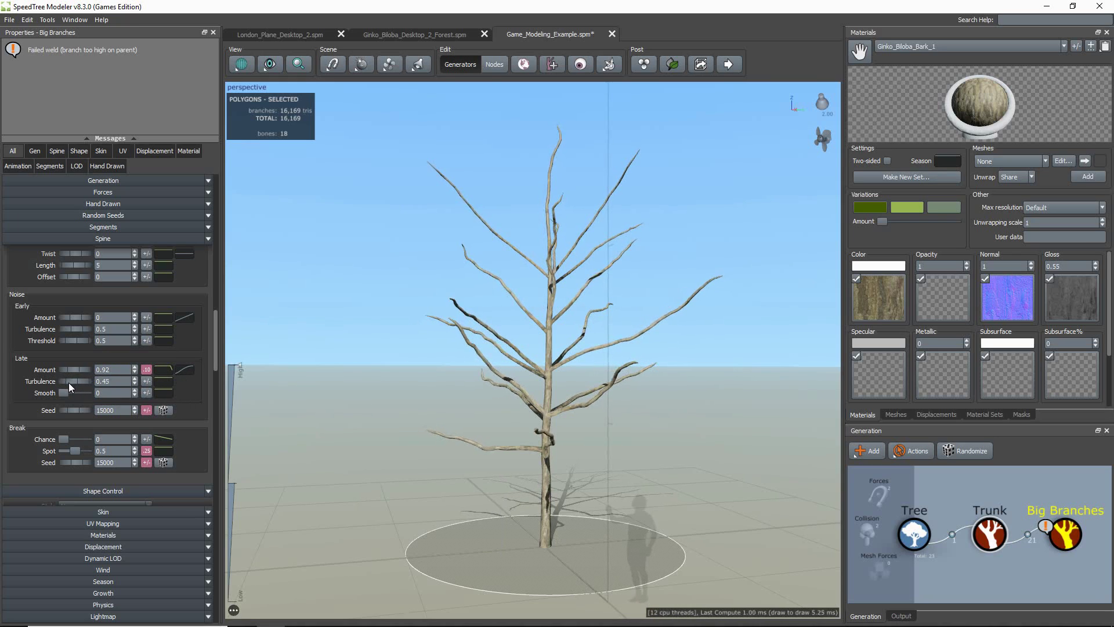
pyautogui.click(184, 369)
pyautogui.moveTo(332, 406); pyautogui.dragTo(453, 469)
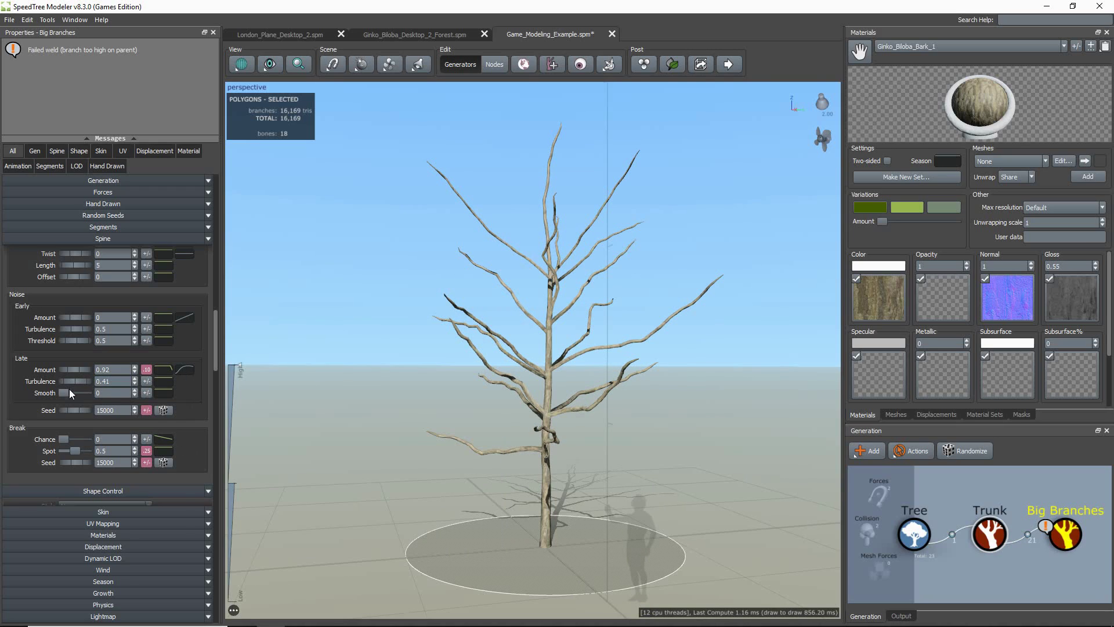
# - Set the big branches' spine gravity to 0.05
pyautogui.scroll(5, 147, 347)
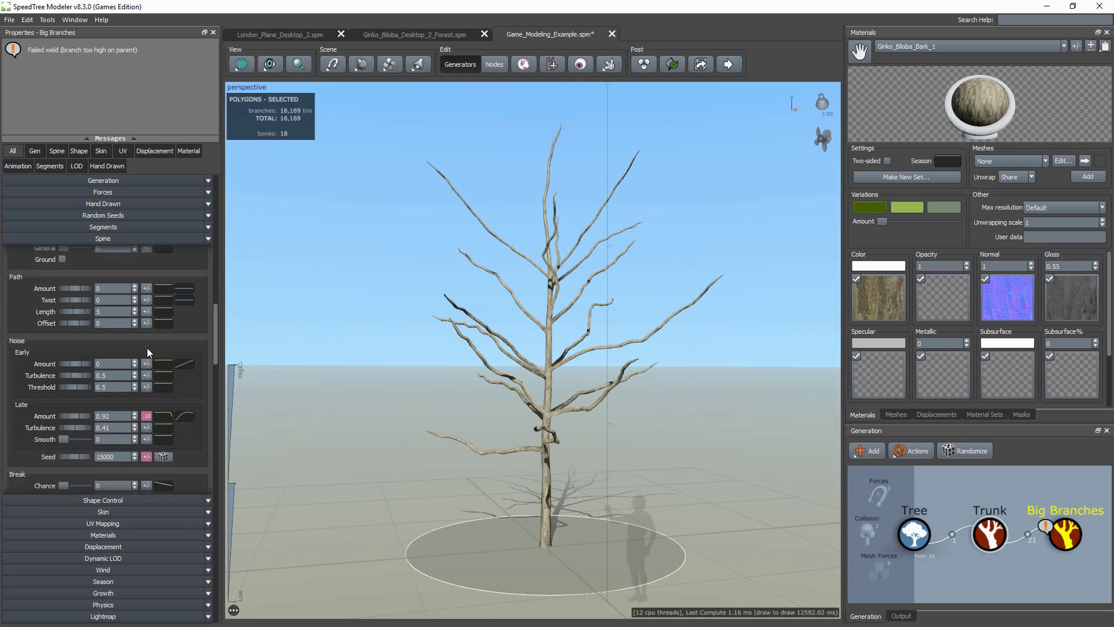
pyautogui.scroll(4, 179, 350)
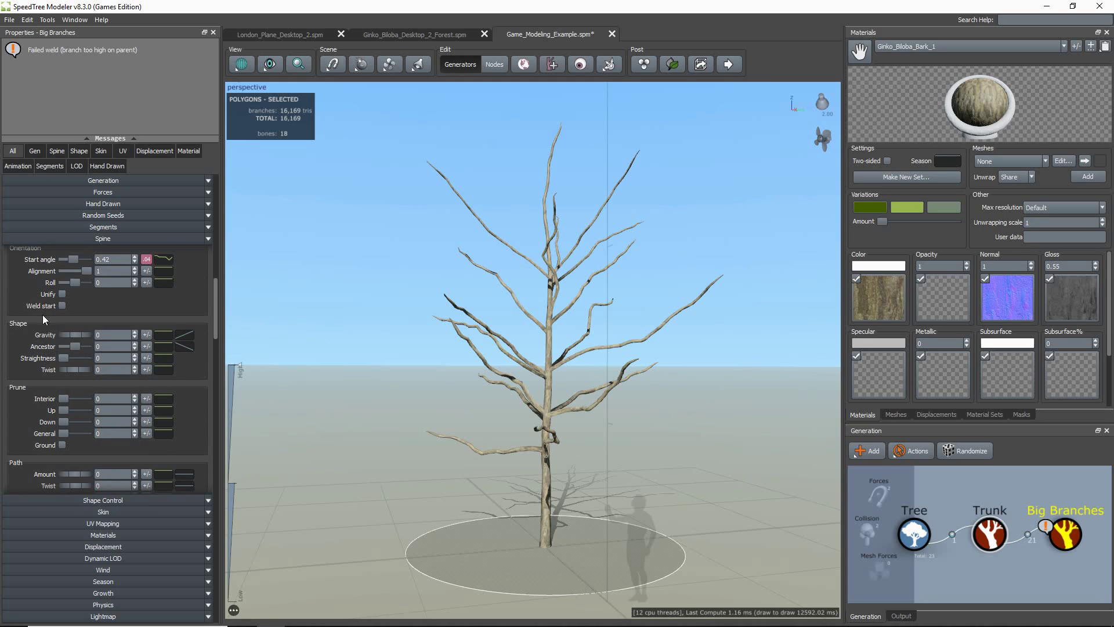
pyautogui.moveTo(67, 336); pyautogui.dragTo(71, 336)
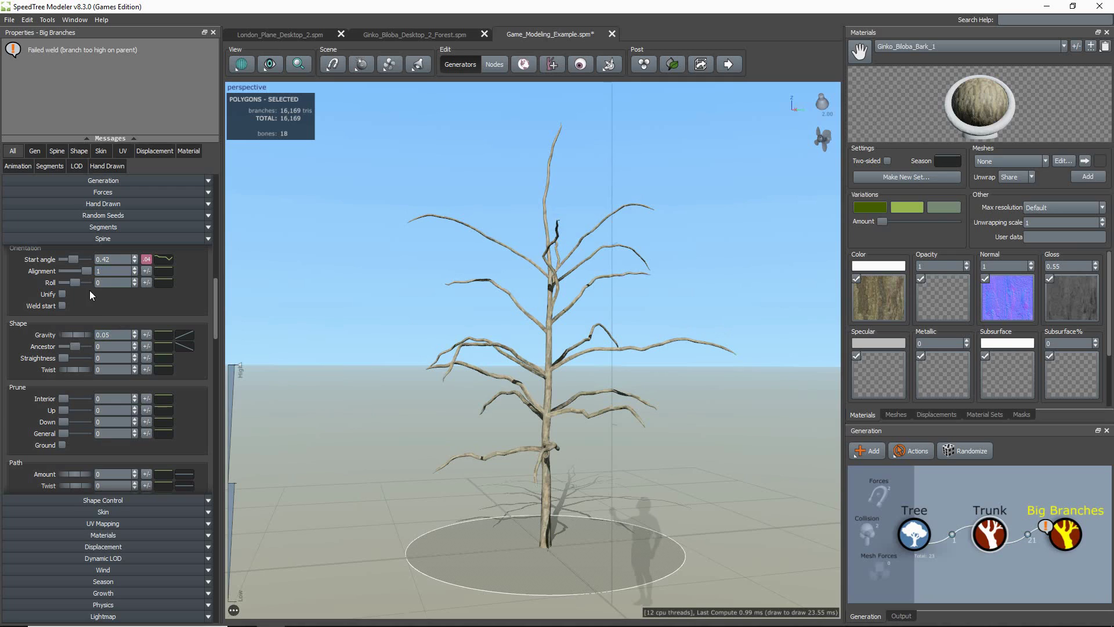
# - Look at the big branches' force settings and the options for adding forces to the scene
pyautogui.click(109, 191)
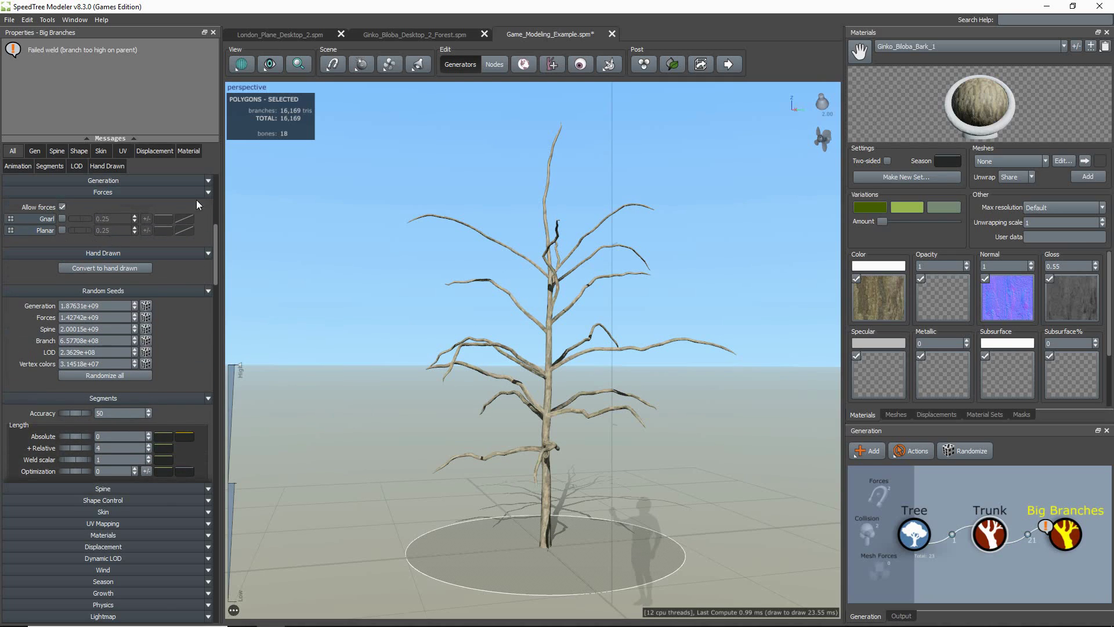
pyautogui.click(333, 64)
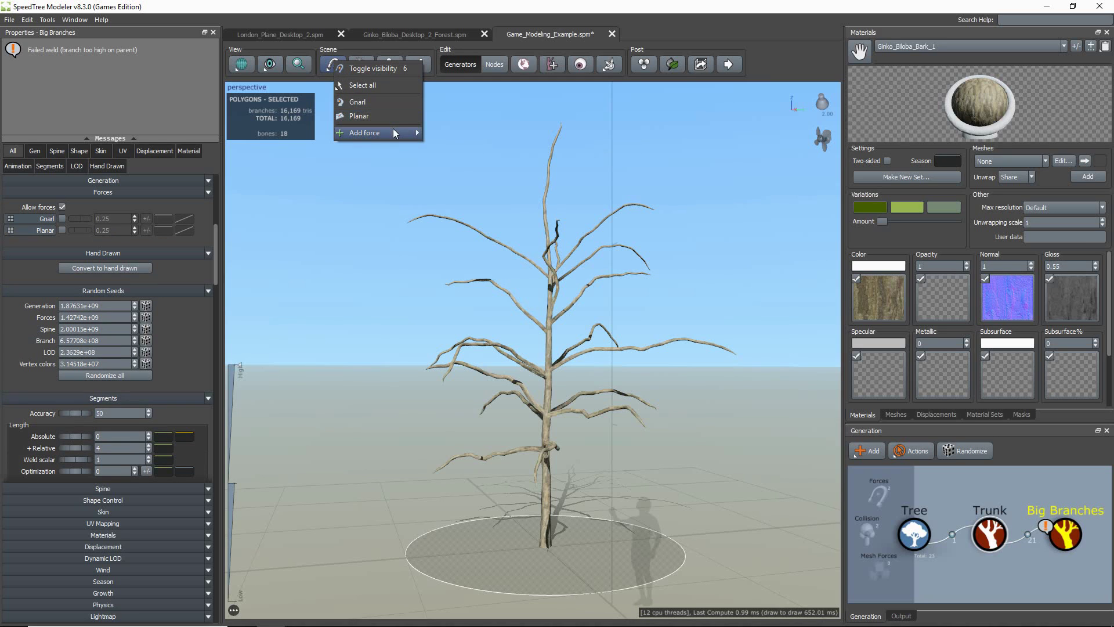
pyautogui.moveTo(395, 133)
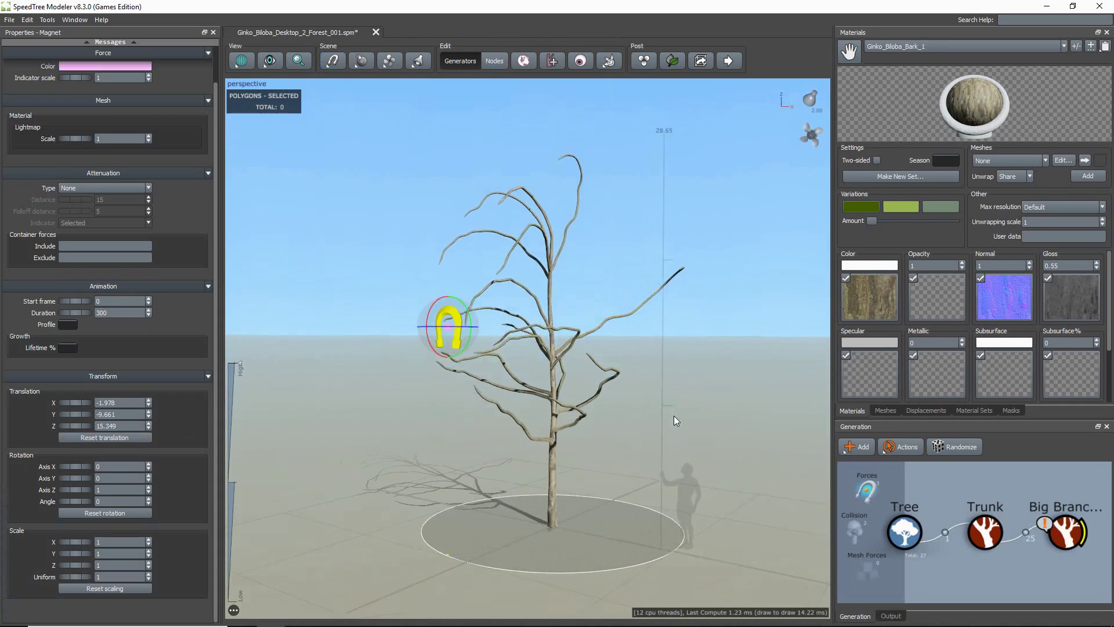
# - Try out the magnet force beside the example tree to examine how it attracts the big branches
pyautogui.moveTo(674, 416); pyautogui.dragTo(708, 417)
pyautogui.moveTo(526, 304); pyautogui.dragTo(496, 316)
pyautogui.click(335, 57)
pyautogui.click(342, 69)
pyautogui.moveTo(473, 377)
pyautogui.mouseDown()
pyautogui.moveTo(435, 357)
pyautogui.moveTo(454, 382)
pyautogui.mouseUp()
pyautogui.click(437, 328)
pyautogui.rightClick(445, 291)
pyautogui.moveTo(493, 463)
pyautogui.click(598, 547)
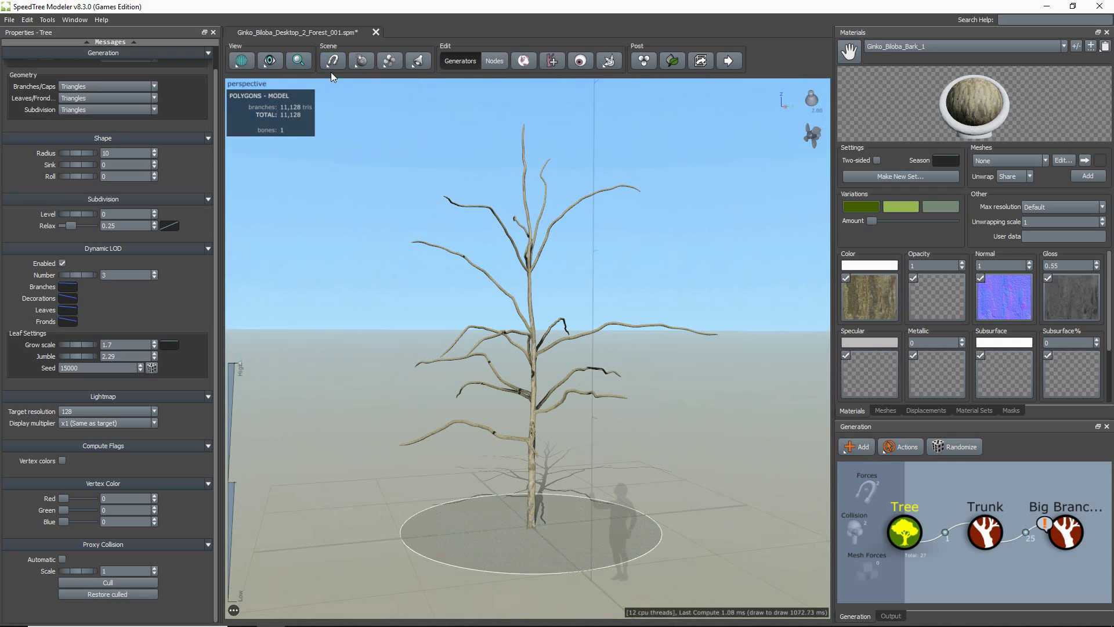
# - Enable the Planar force on the Big Branches generator, leaving Gnarl off
pyautogui.click(335, 248)
pyautogui.click(1066, 532)
pyautogui.scroll(-8, 151, 368)
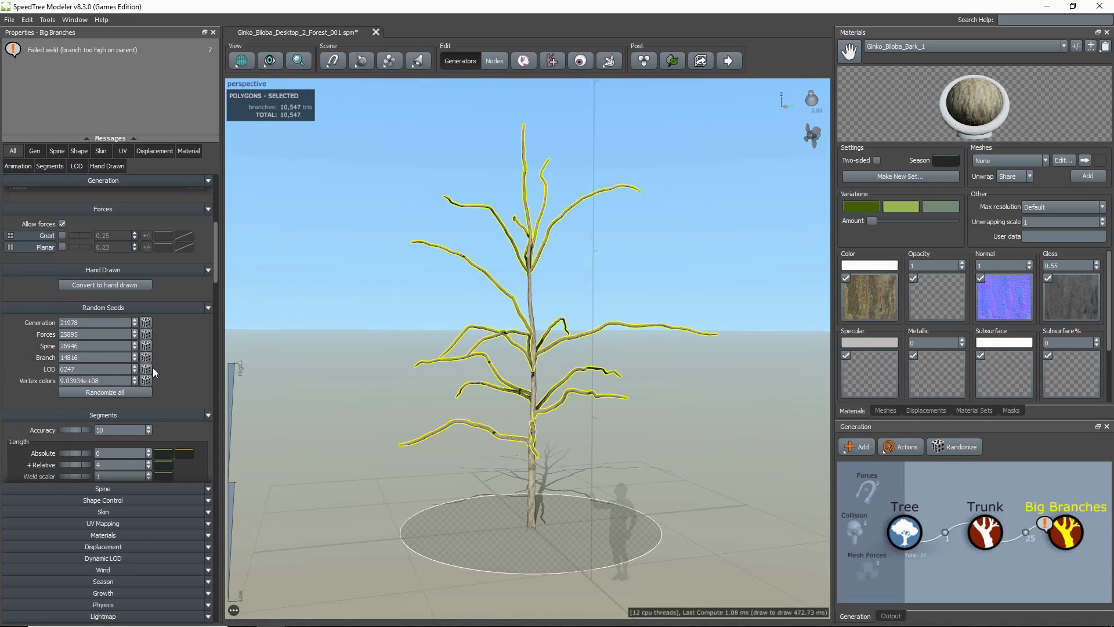
pyautogui.scroll(2, 151, 367)
pyautogui.scroll(-1, 215, 243)
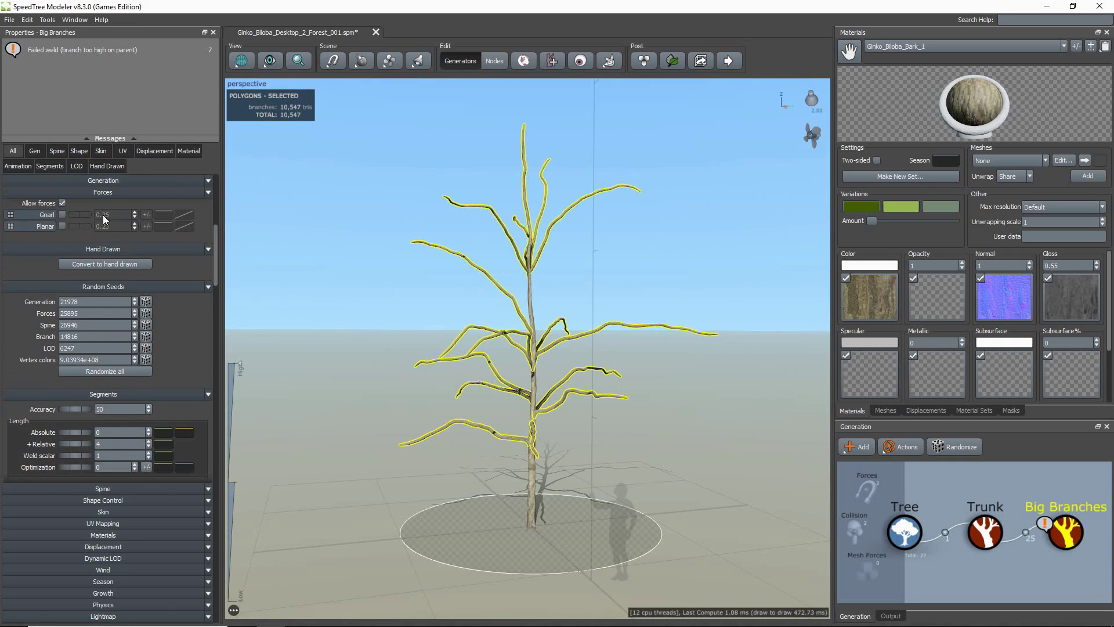
pyautogui.click(62, 226)
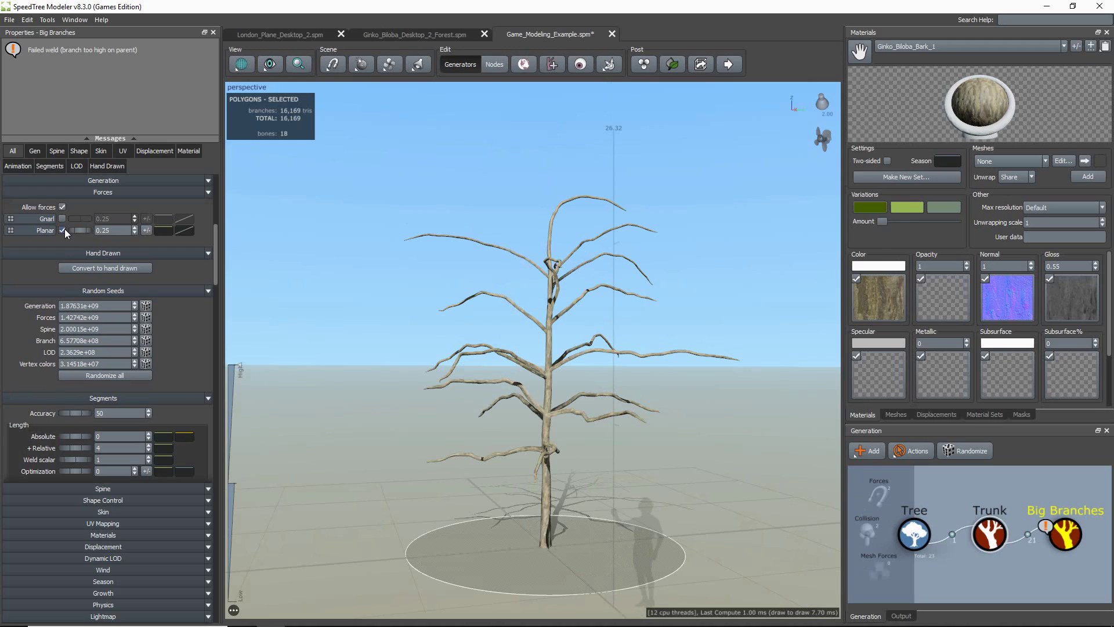
# - Reshape the planar force's parent curve to start high and drop to 0 toward the upper trunk
pyautogui.click(184, 230)
pyautogui.moveTo(354, 261); pyautogui.dragTo(471, 280)
pyautogui.doubleClick(437, 242)
pyautogui.write('0')
pyautogui.click(326, 214)
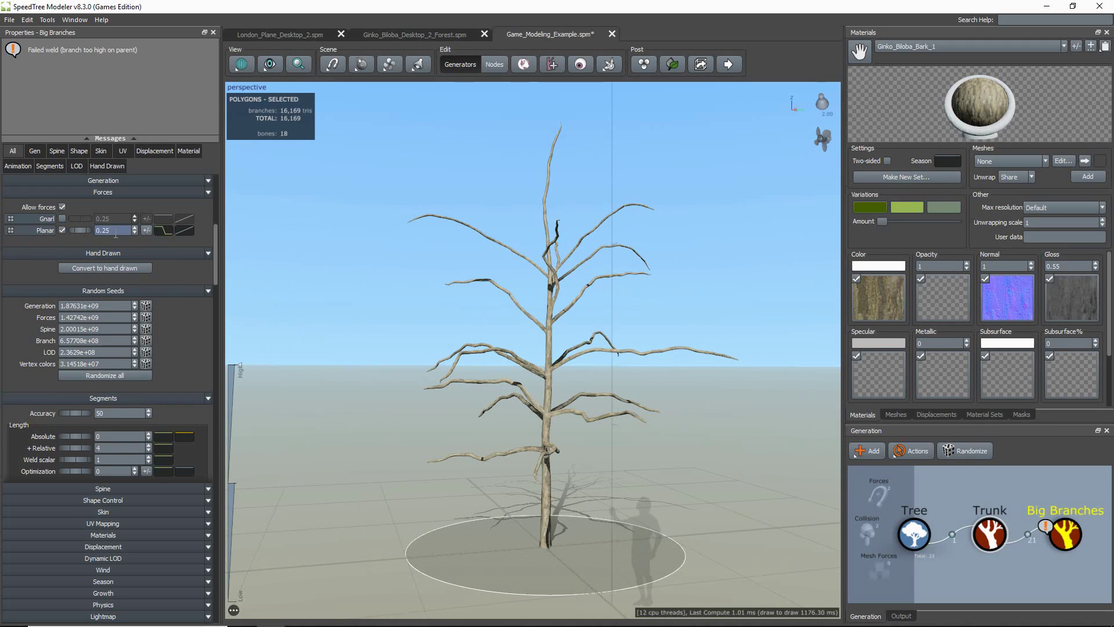
# - Set the big branches' planar force to 0.2 and reopen its parent curve
pyautogui.moveTo(109, 230); pyautogui.dragTo(88, 231)
pyautogui.press('Return')
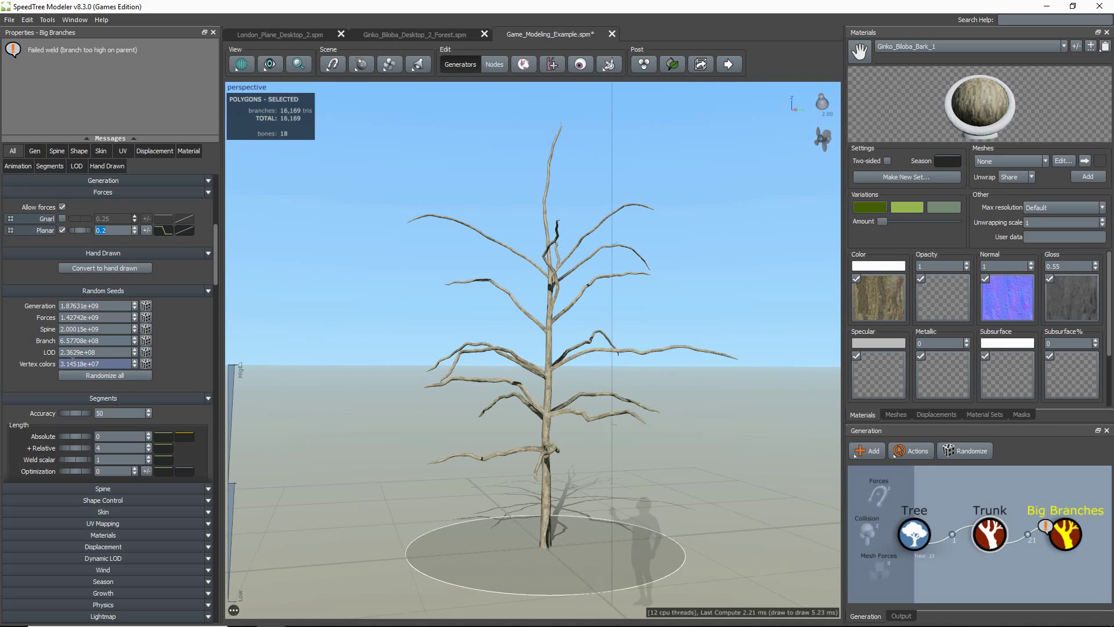
pyautogui.click(166, 230)
pyautogui.rightClick(308, 306)
pyautogui.click(212, 242)
pyautogui.click(221, 251)
# - Set the big branches' spine gravity to 0
pyautogui.click(117, 488)
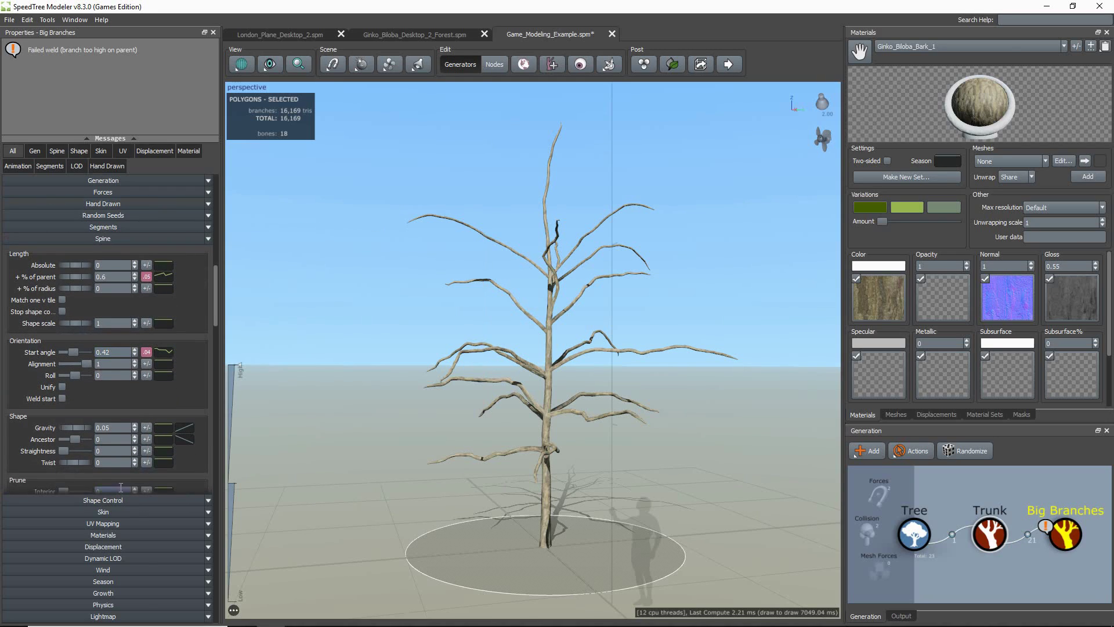
pyautogui.moveTo(112, 429); pyautogui.dragTo(51, 410)
pyautogui.write('0')
pyautogui.press('Return')
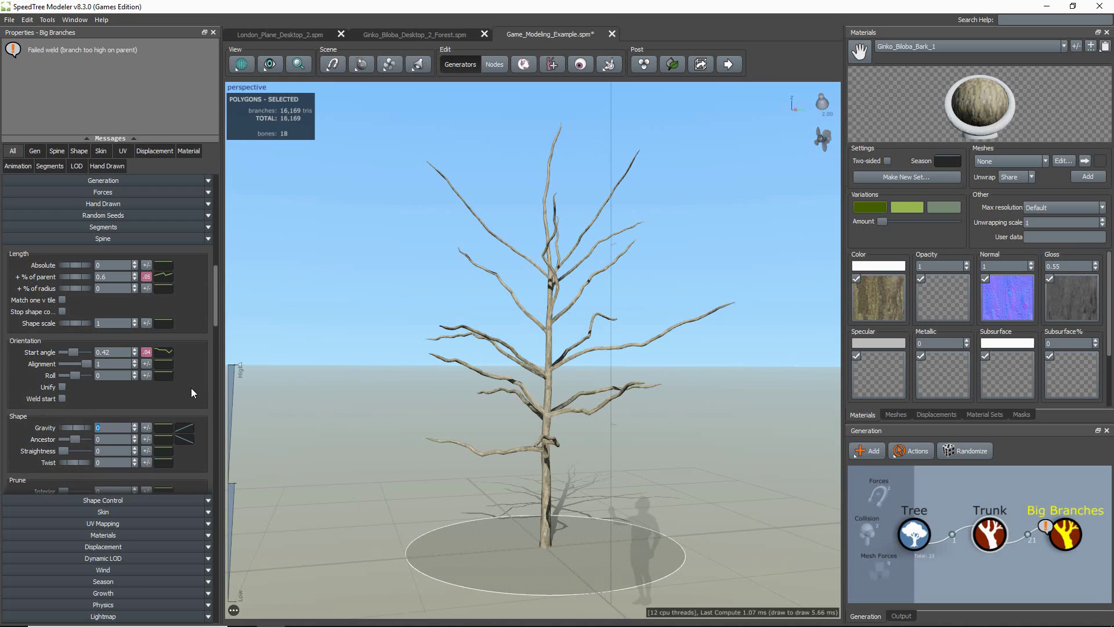
# - Set the planar force to 0.24 and reshape its profile curve to stay low, then rise steeply past the branch's middle
pyautogui.click(104, 194)
pyautogui.moveTo(81, 230); pyautogui.dragTo(79, 228)
pyautogui.click(185, 230)
pyautogui.moveTo(336, 341); pyautogui.dragTo(333, 389)
pyautogui.click(401, 331)
pyautogui.moveTo(401, 331); pyautogui.dragTo(368, 270)
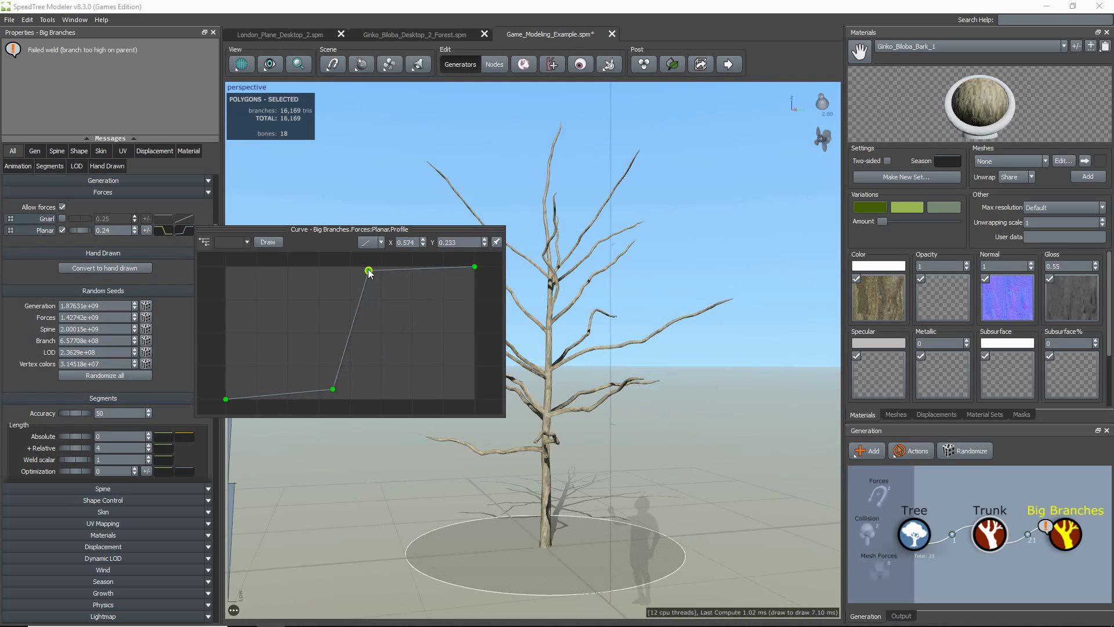
pyautogui.moveTo(611, 294); pyautogui.dragTo(604, 294)
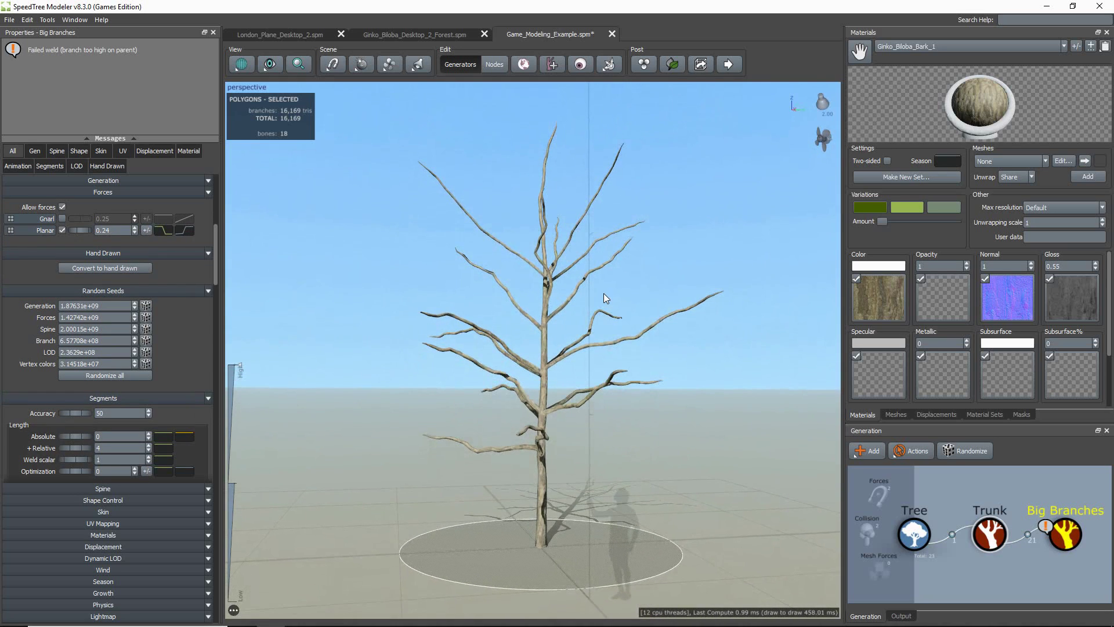
# - Add a Little Branches generator to the Big Branches and open its generation settings
pyautogui.rightClick(1066, 533)
pyautogui.moveTo(1042, 260)
pyautogui.click(897, 325)
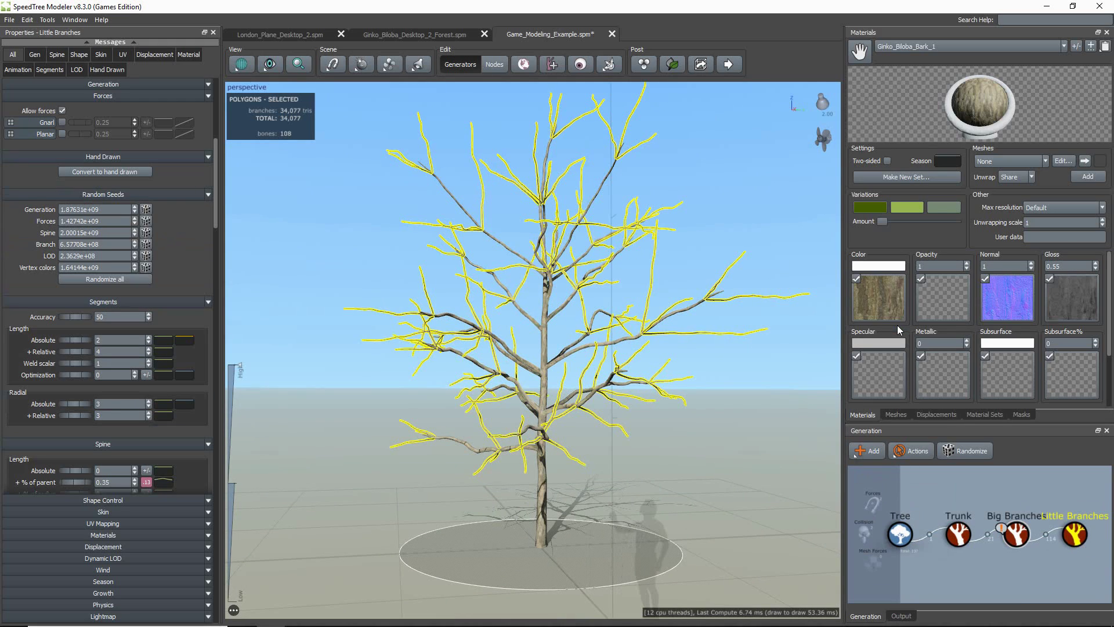
pyautogui.click(101, 84)
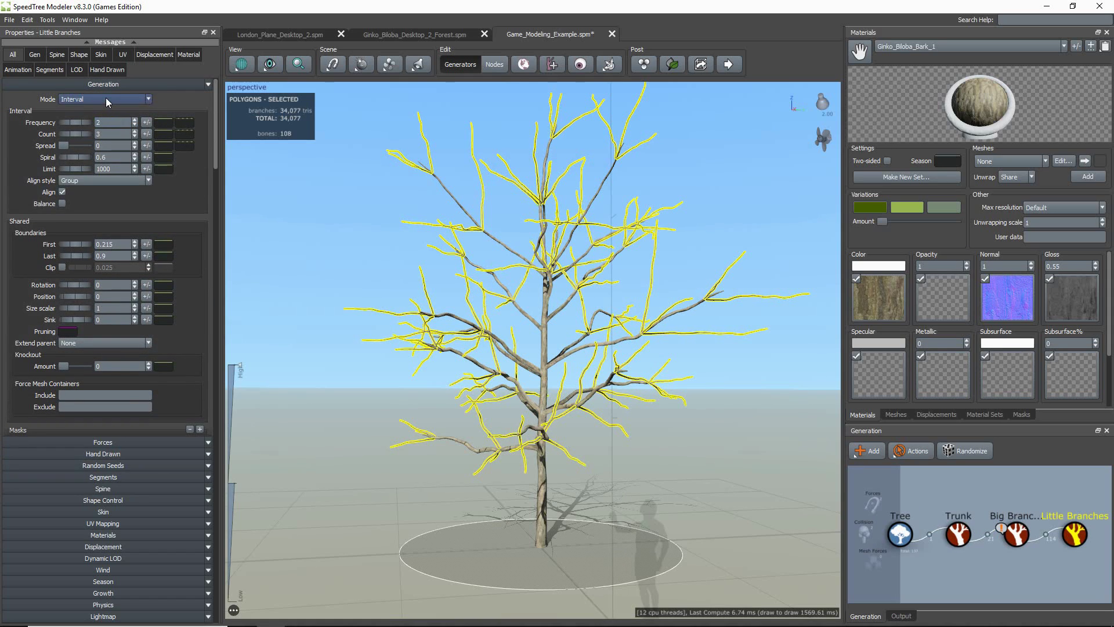
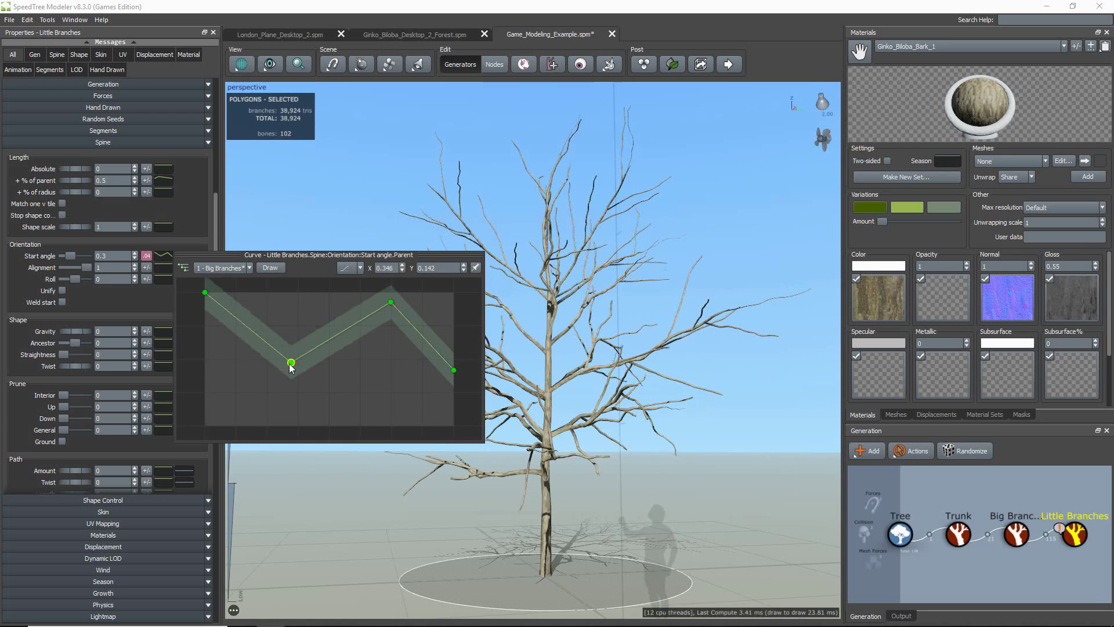
# - Reshape the little branches' start angle parent curve with a lower start, an early peak and a dip before the second peak
pyautogui.click(260, 299)
pyautogui.moveTo(205, 293); pyautogui.dragTo(204, 325)
pyautogui.moveTo(298, 343); pyautogui.dragTo(329, 344)
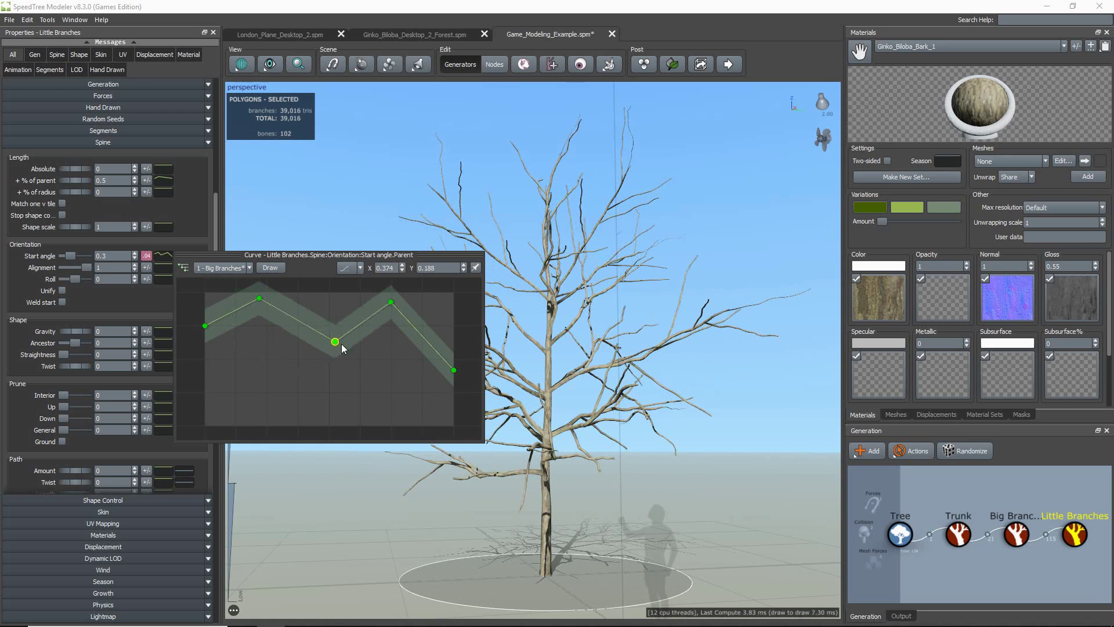
pyautogui.moveTo(259, 298); pyautogui.dragTo(282, 295)
# - Set the little branches' node spiral to 2.3 and their last boundary to 0.97
pyautogui.click(93, 86)
pyautogui.moveTo(78, 220); pyautogui.dragTo(68, 221)
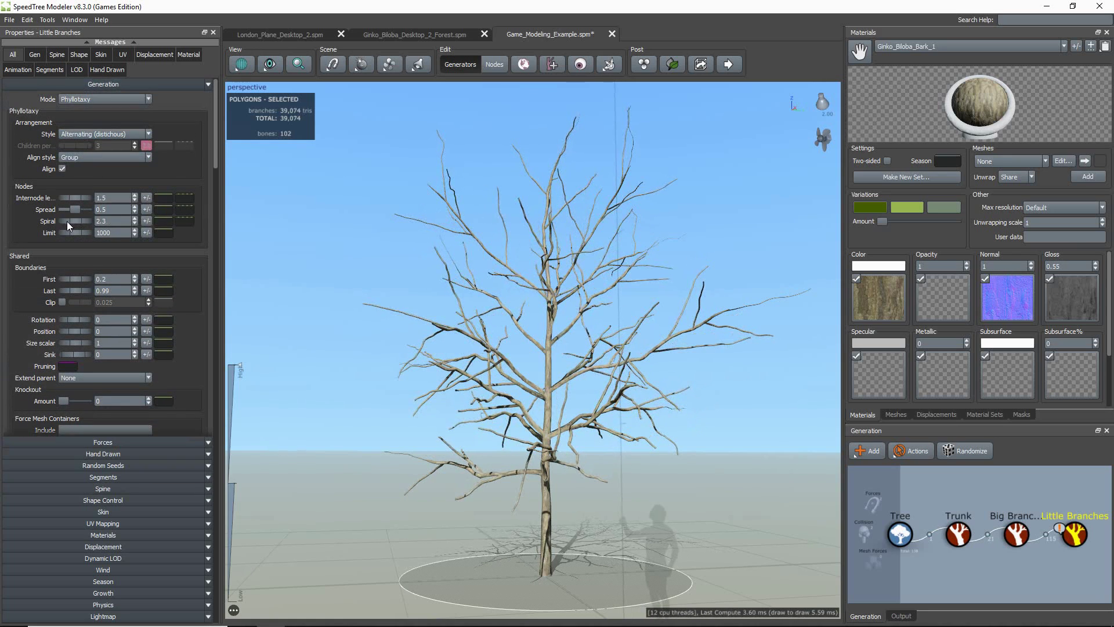
pyautogui.moveTo(82, 292); pyautogui.dragTo(82, 292)
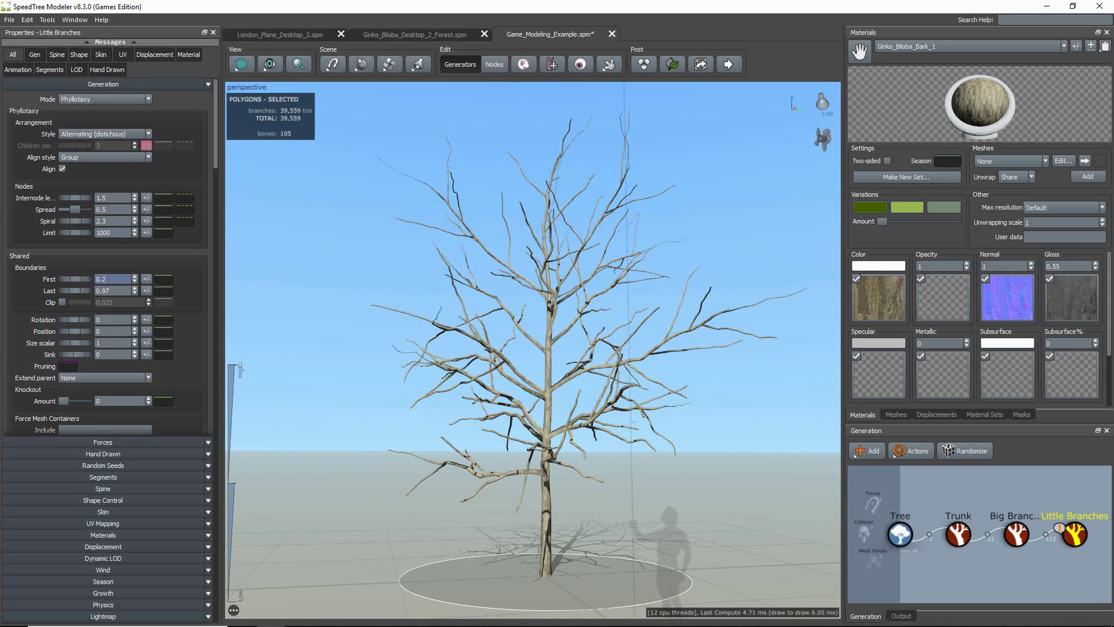
# - Set the little branches' late spine noise amount to 0.74 and turbulence to 0.3
pyautogui.click(103, 489)
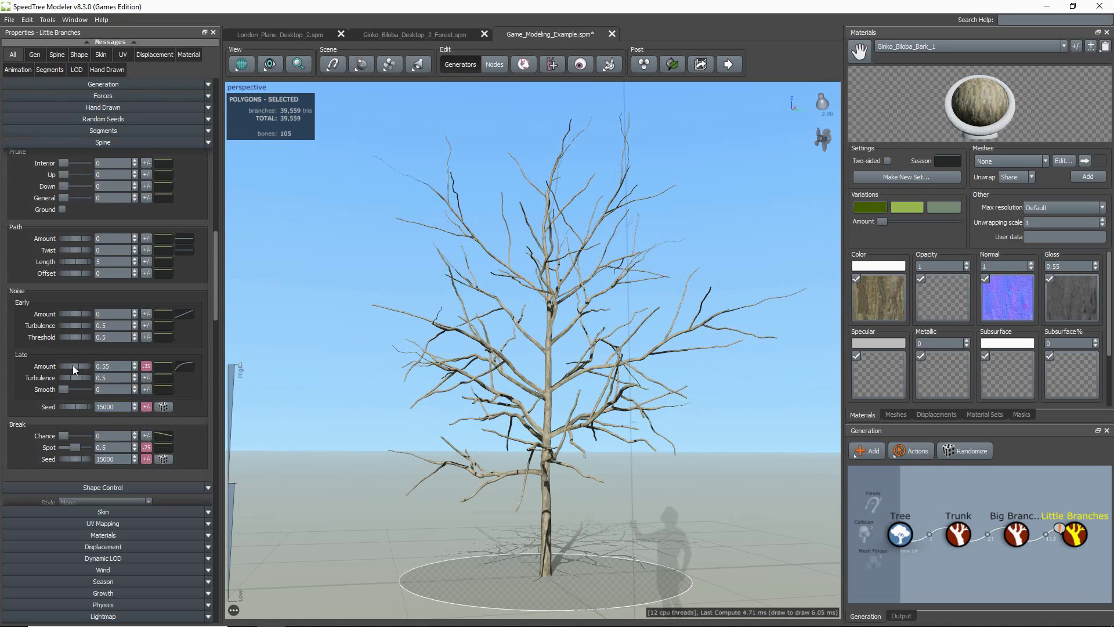
pyautogui.moveTo(74, 366)
pyautogui.mouseDown()
pyautogui.moveTo(61, 379)
pyautogui.moveTo(92, 369)
pyautogui.moveTo(75, 377)
pyautogui.mouseUp()
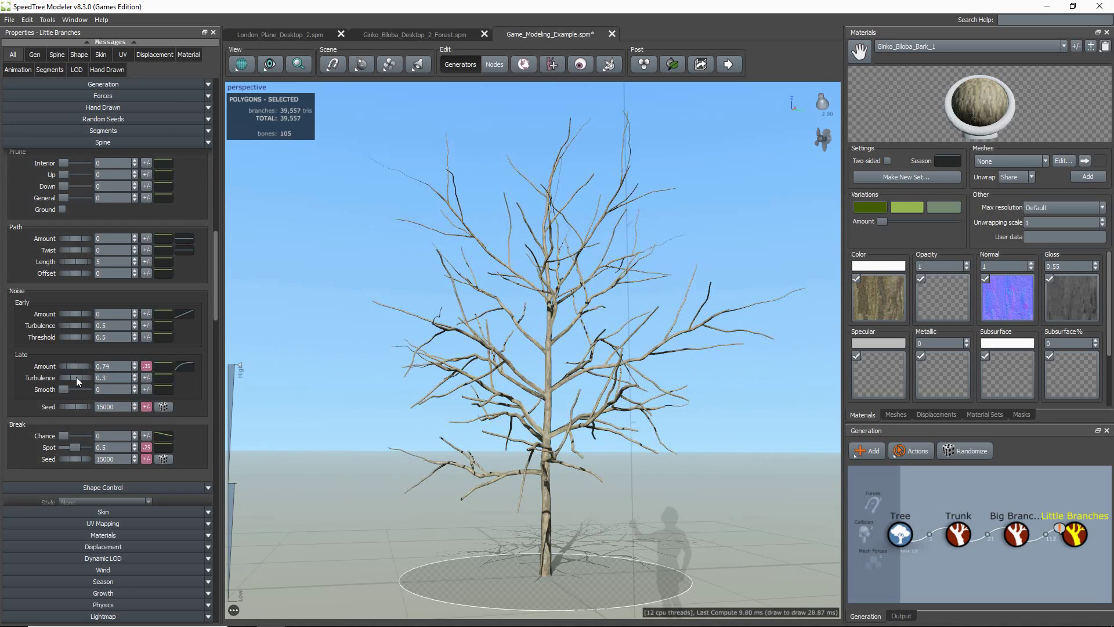
pyautogui.moveTo(406, 377)
pyautogui.mouseDown()
pyautogui.moveTo(357, 374)
pyautogui.moveTo(420, 377)
pyautogui.mouseUp()
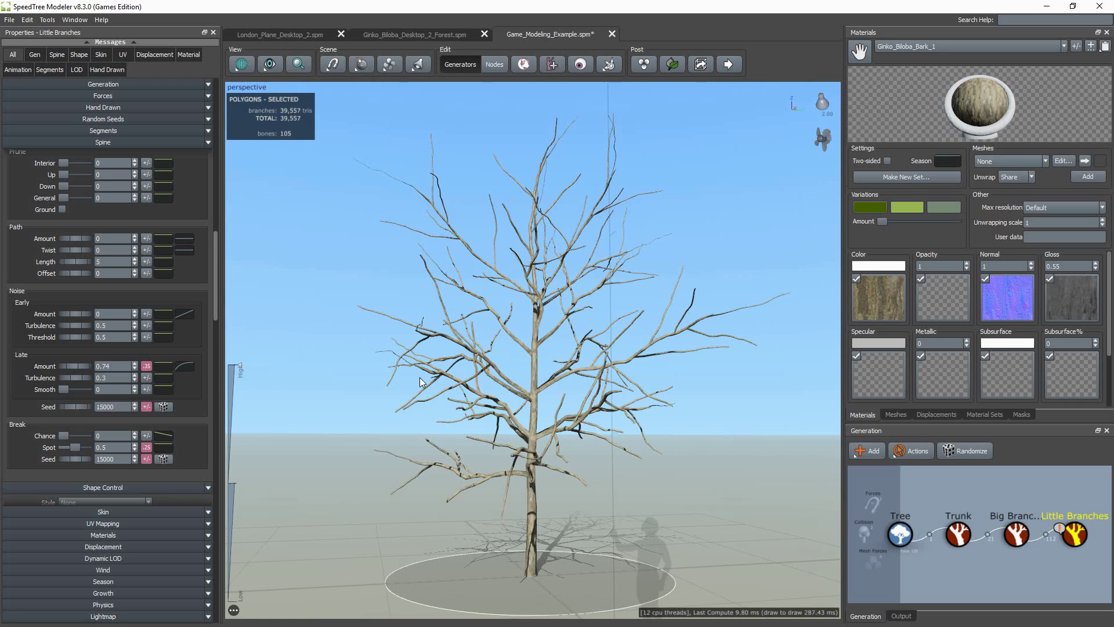
# - Set the little branches' knockout amount to 0.35
pyautogui.click(123, 84)
pyautogui.click(123, 86)
pyautogui.scroll(-3, 26, 259)
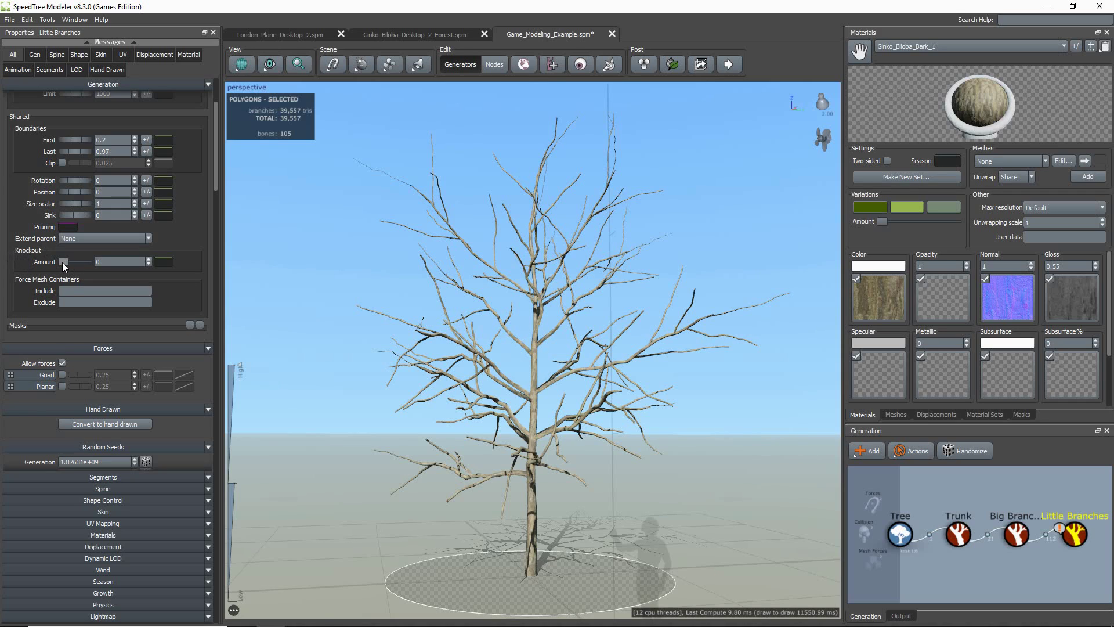
pyautogui.moveTo(62, 262)
pyautogui.mouseDown()
pyautogui.moveTo(83, 265)
pyautogui.moveTo(50, 261)
pyautogui.mouseUp()
pyautogui.write('35')
pyautogui.press('Return')
# - Reshape the knockout's trunk-level parent curve to rise from 0 at the trunk's base to full value before mid-trunk
pyautogui.click(163, 262)
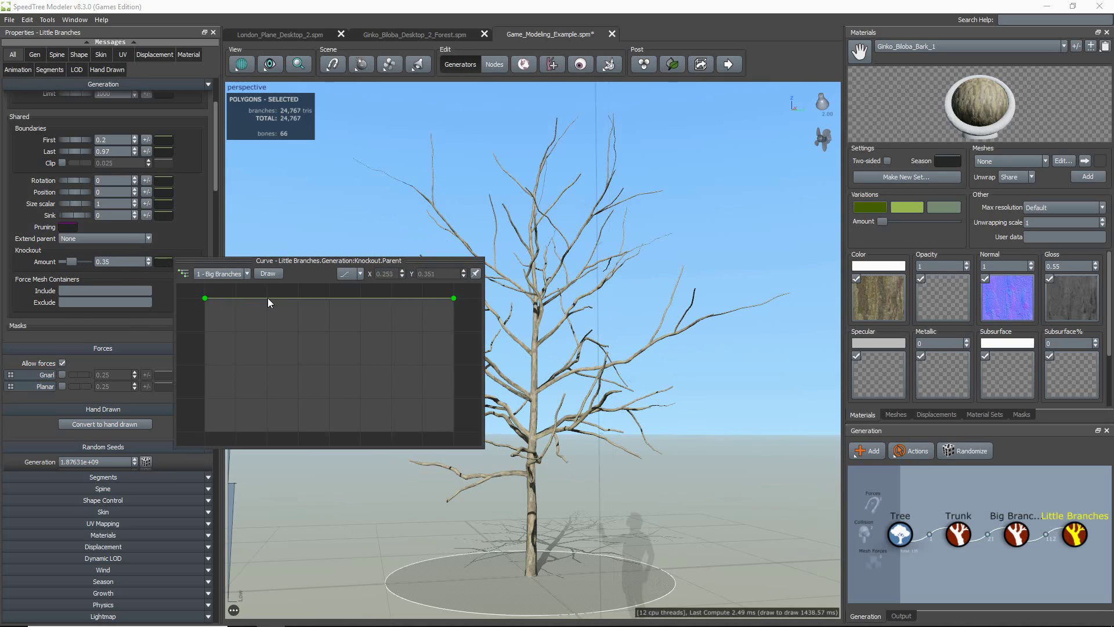
pyautogui.click(300, 298)
pyautogui.moveTo(205, 298); pyautogui.dragTo(206, 430)
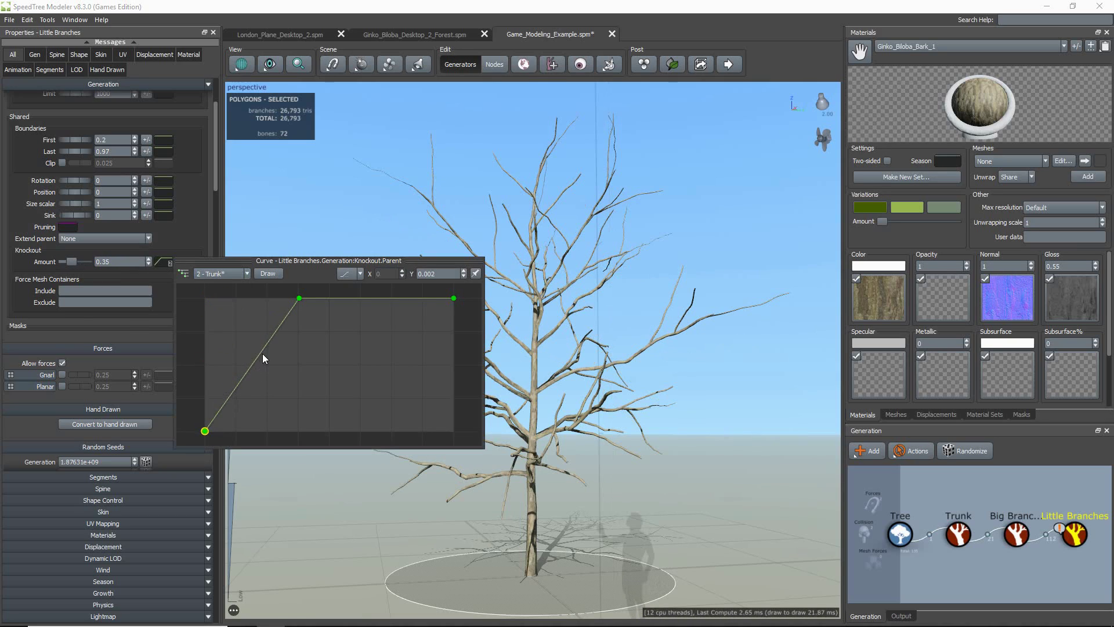
# - Reshape the little branches' knockout trunk curve to stay at 0 over the lower third, peak just past mid-trunk and fall to 0 at the top
pyautogui.moveTo(262, 353); pyautogui.dragTo(297, 433)
pyautogui.moveTo(299, 298); pyautogui.dragTo(255, 212)
pyautogui.moveTo(358, 250); pyautogui.dragTo(381, 385)
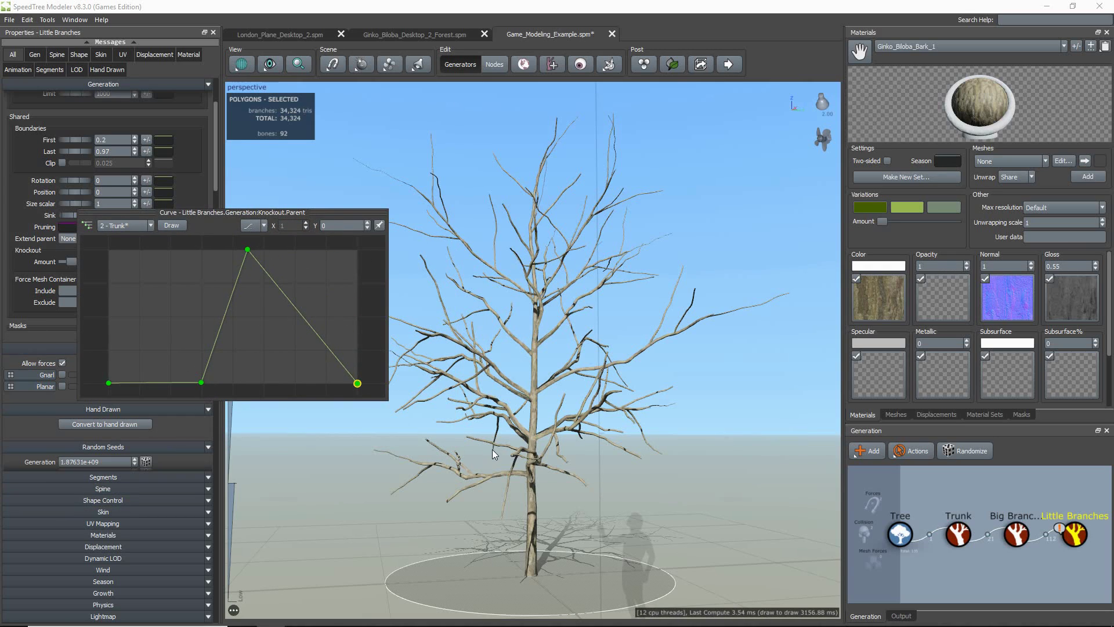
# - Set the big branches' knockout amount to 0.75 and reshape its parent curve into a zigzag
pyautogui.click(498, 401)
pyautogui.moveTo(63, 227); pyautogui.dragTo(82, 223)
pyautogui.click(163, 226)
pyautogui.moveTo(204, 309); pyautogui.dragTo(204, 266)
pyautogui.moveTo(276, 265); pyautogui.dragTo(329, 394)
pyautogui.moveTo(274, 342); pyautogui.dragTo(182, 350)
pyautogui.moveTo(101, 388); pyautogui.dragTo(101, 481)
pyautogui.moveTo(291, 385); pyautogui.dragTo(296, 435)
pyautogui.click(188, 271)
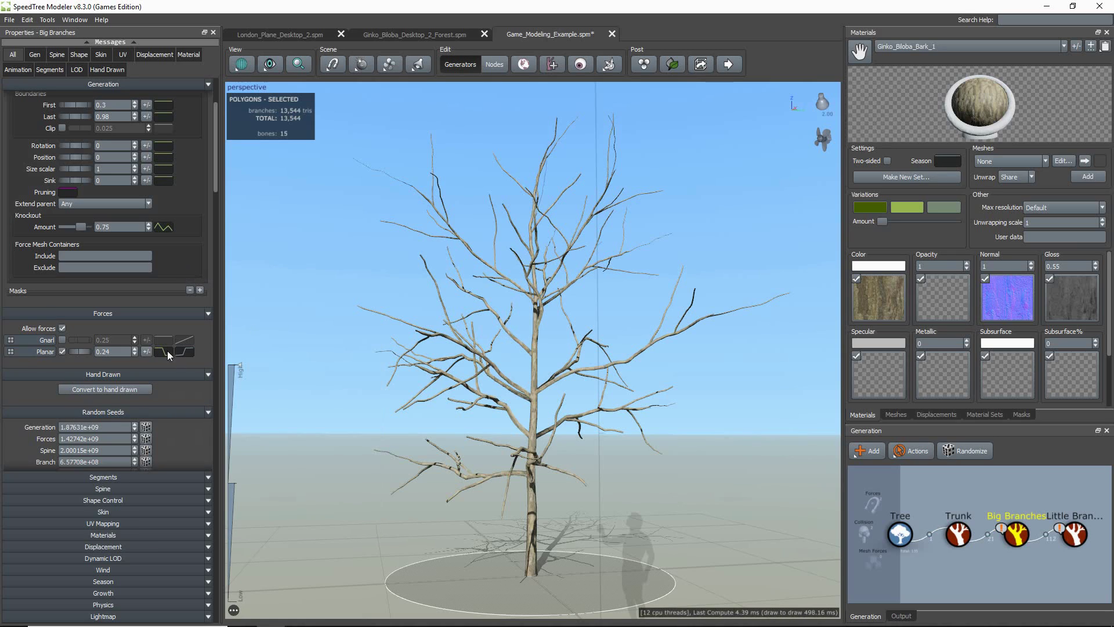
# - Set the big branches' interior spine prune to 1
pyautogui.scroll(-2, 155, 305)
pyautogui.scroll(1, 151, 304)
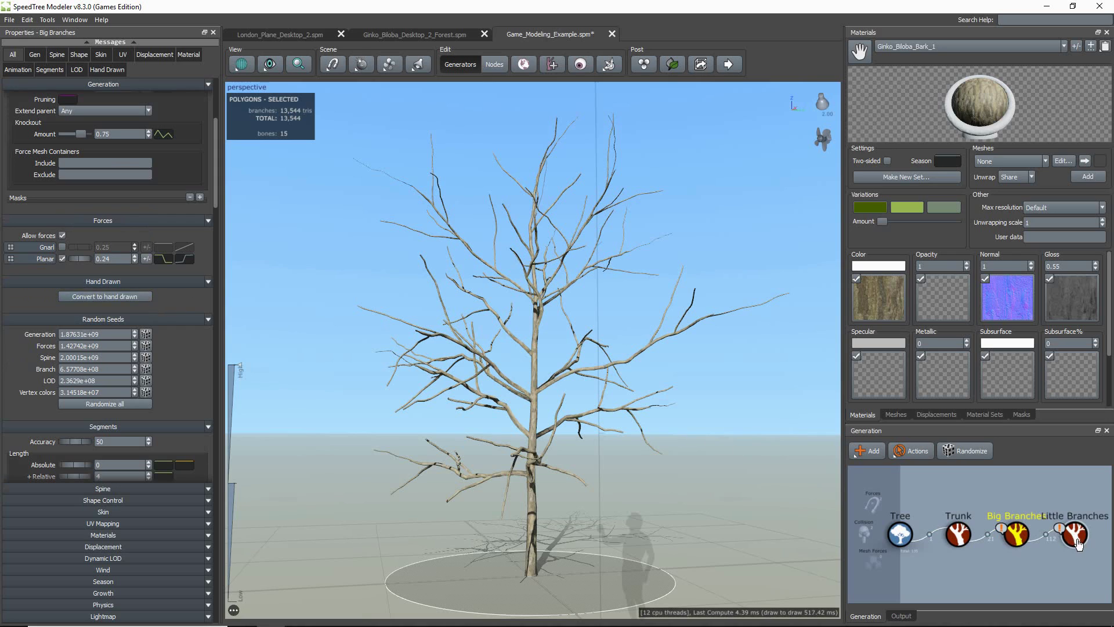
pyautogui.click(493, 379)
pyautogui.click(1016, 532)
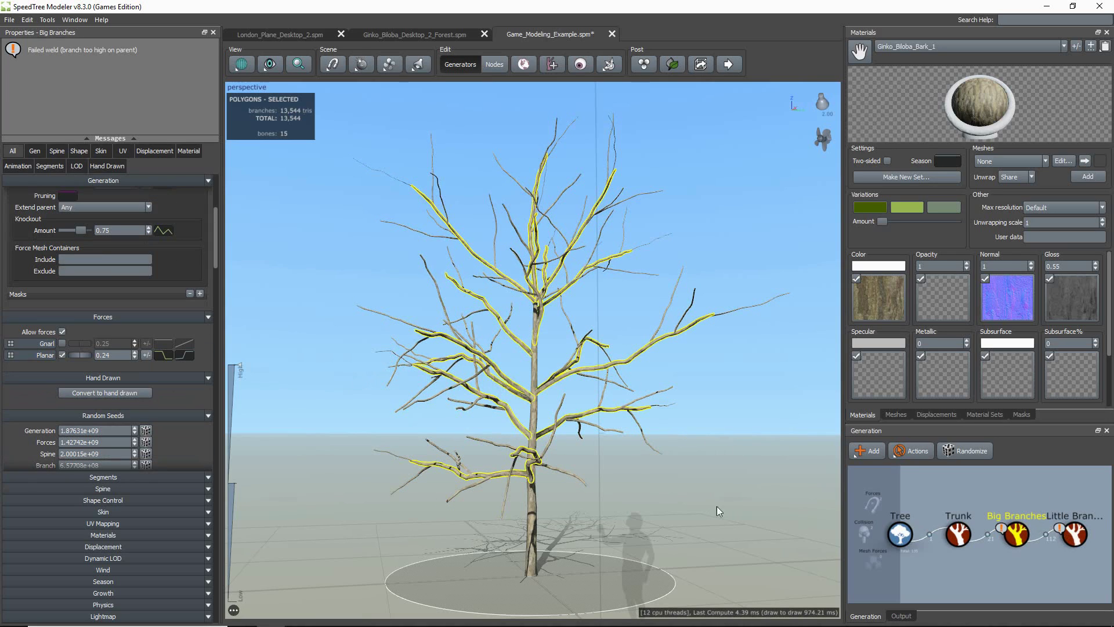
pyautogui.click(147, 489)
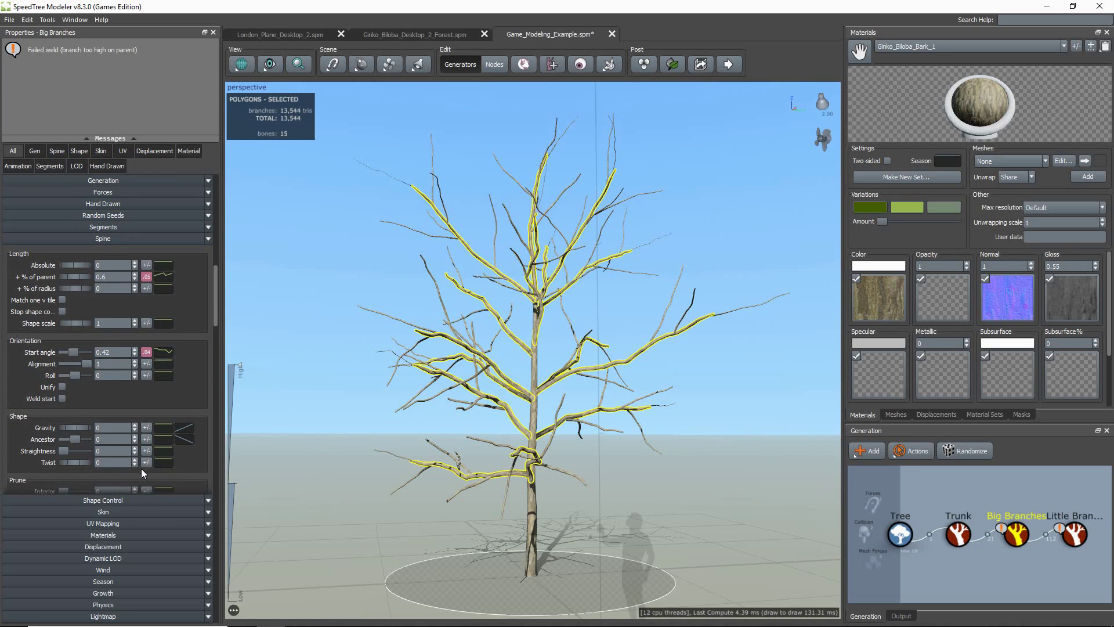
pyautogui.scroll(-1, 92, 418)
pyautogui.scroll(-2, 92, 418)
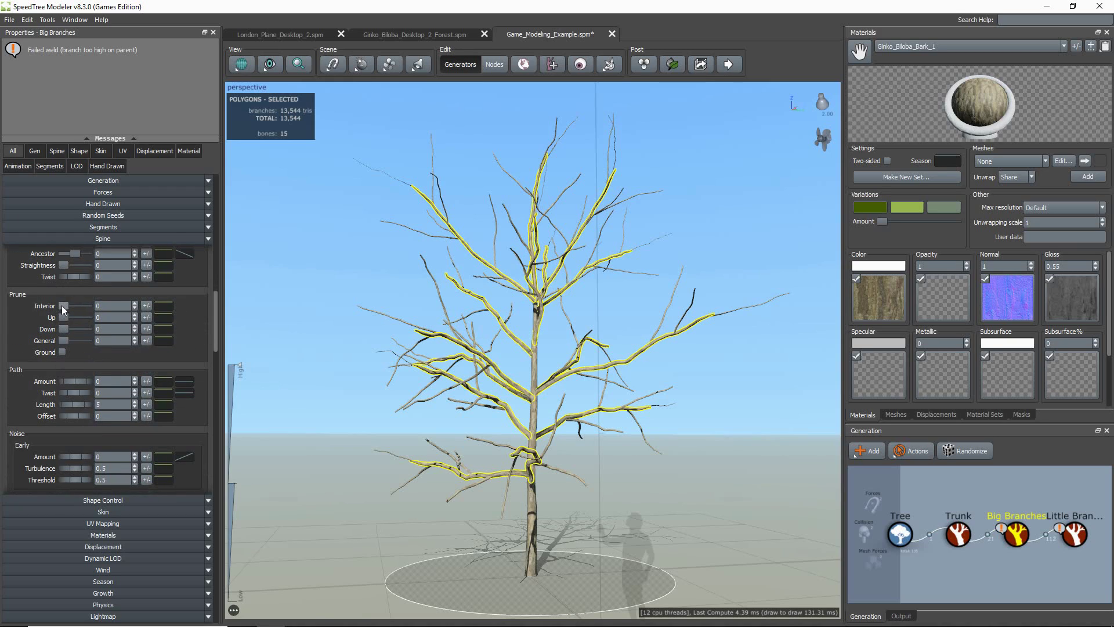
pyautogui.moveTo(61, 305); pyautogui.dragTo(85, 304)
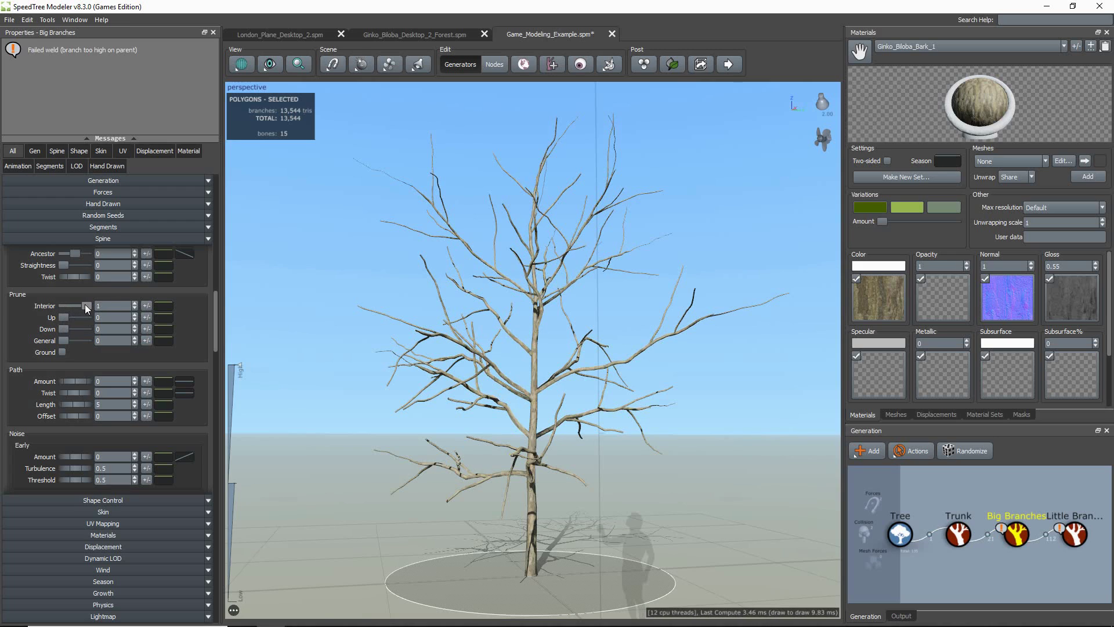
# - Adjust the little branches' interior spine prune, settling on 0.325
pyautogui.click(1075, 533)
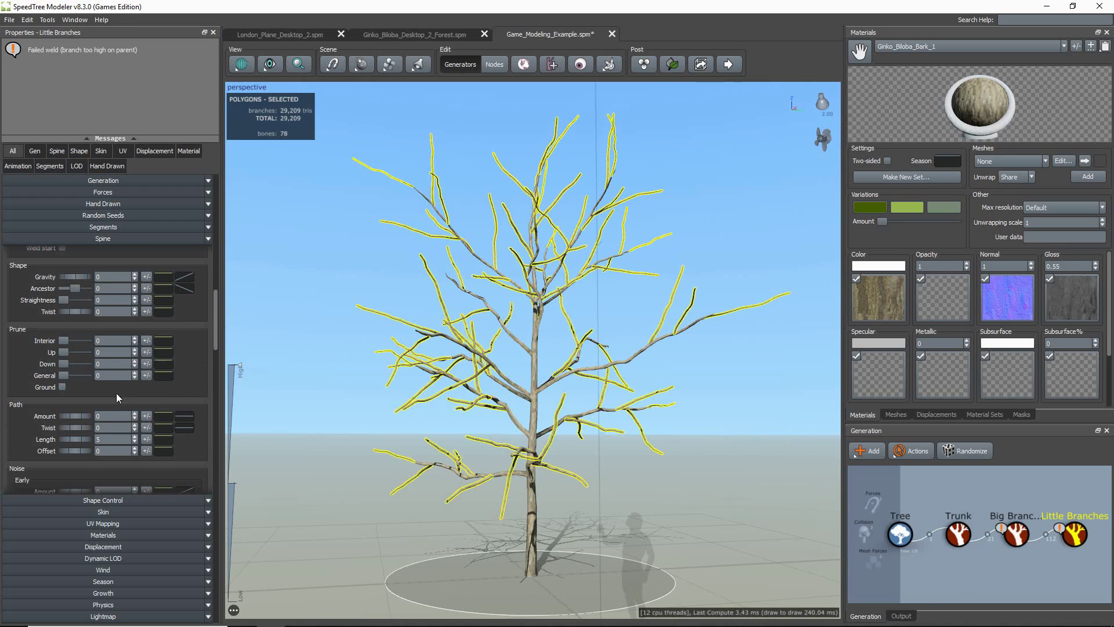
pyautogui.moveTo(61, 337); pyautogui.dragTo(104, 343)
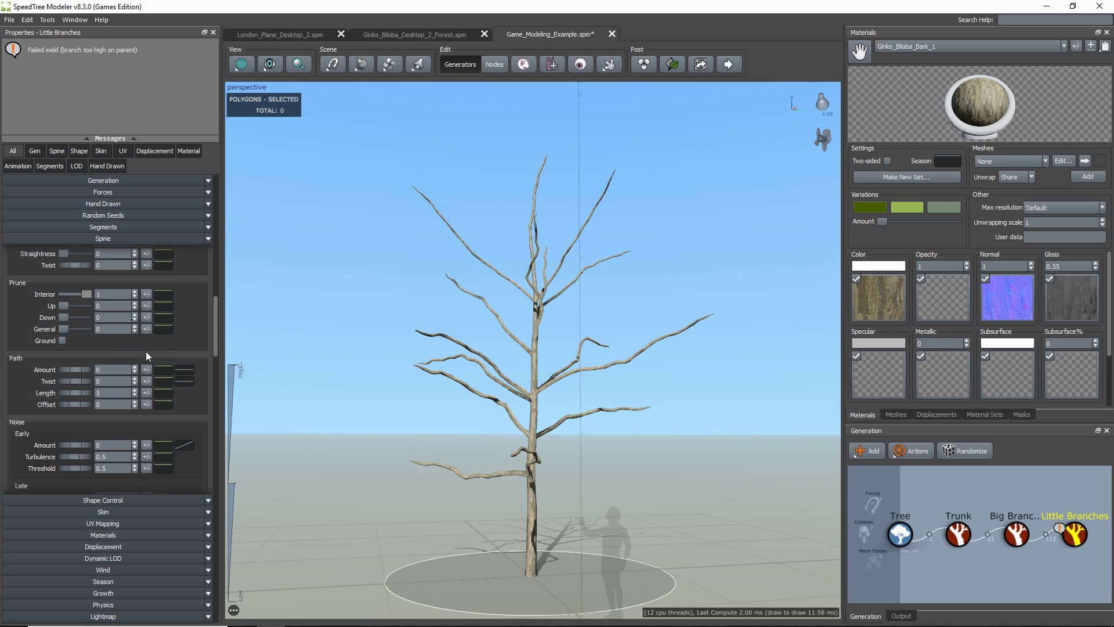
pyautogui.hotkey('ctrl', 'y')
pyautogui.moveTo(65, 308); pyautogui.dragTo(48, 332)
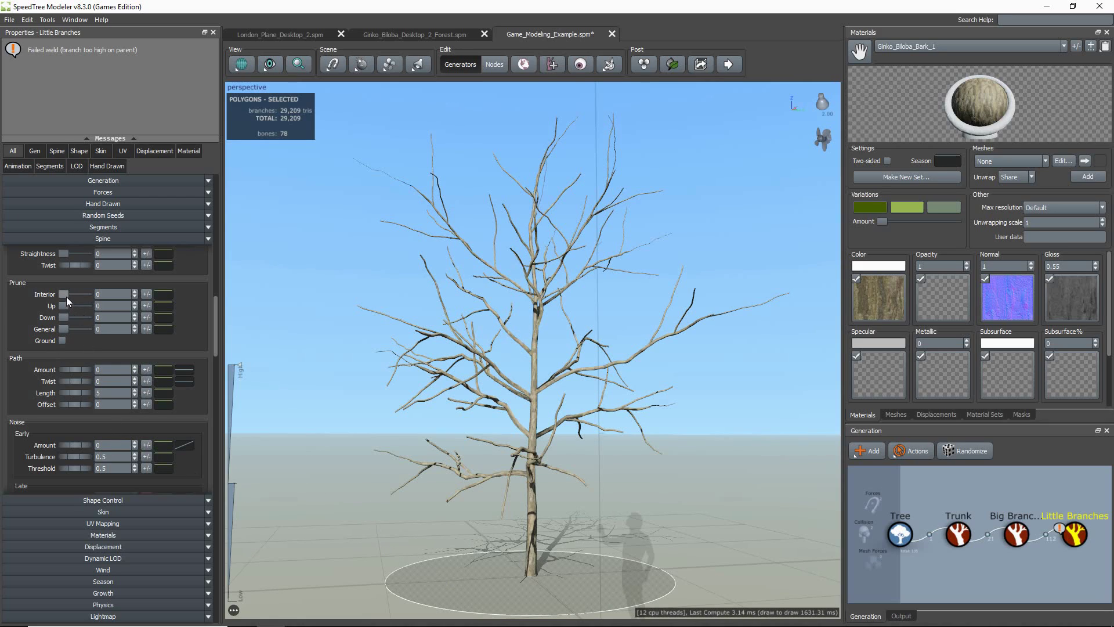
pyautogui.moveTo(66, 297); pyautogui.dragTo(74, 297)
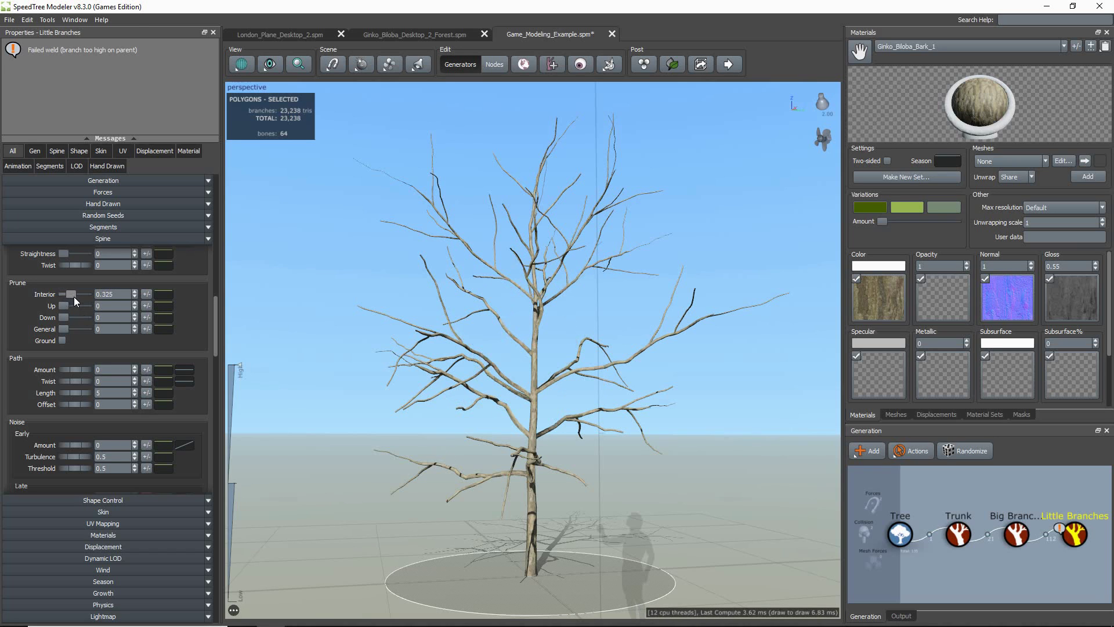
pyautogui.moveTo(500, 406); pyautogui.dragTo(511, 431)
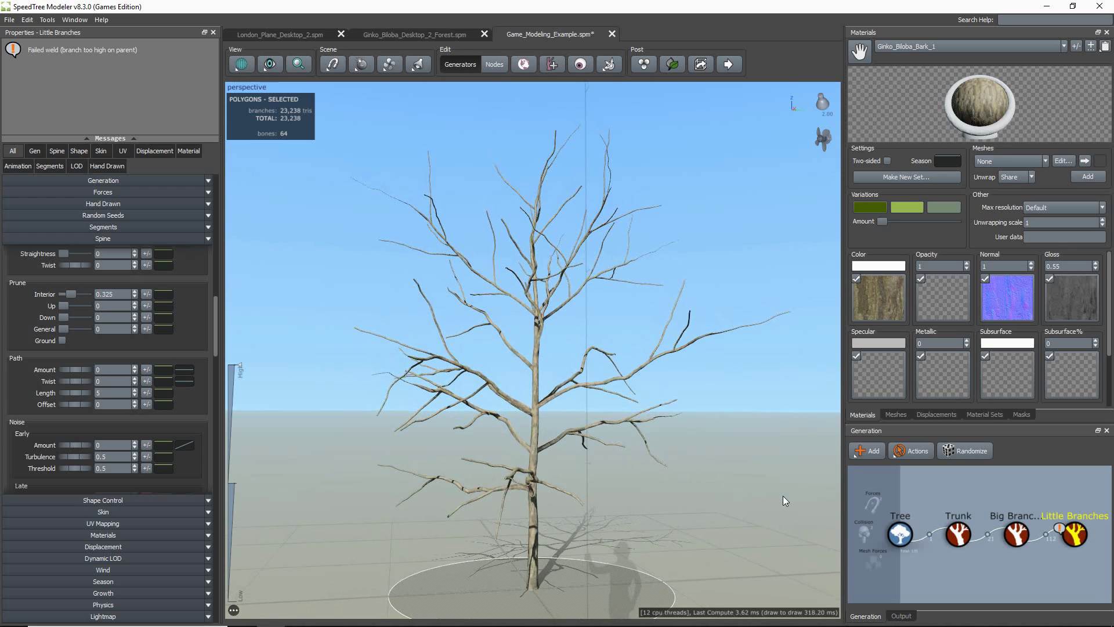
# - Set the little branches' length segments to 2 relative and 1 absolute
pyautogui.click(536, 399)
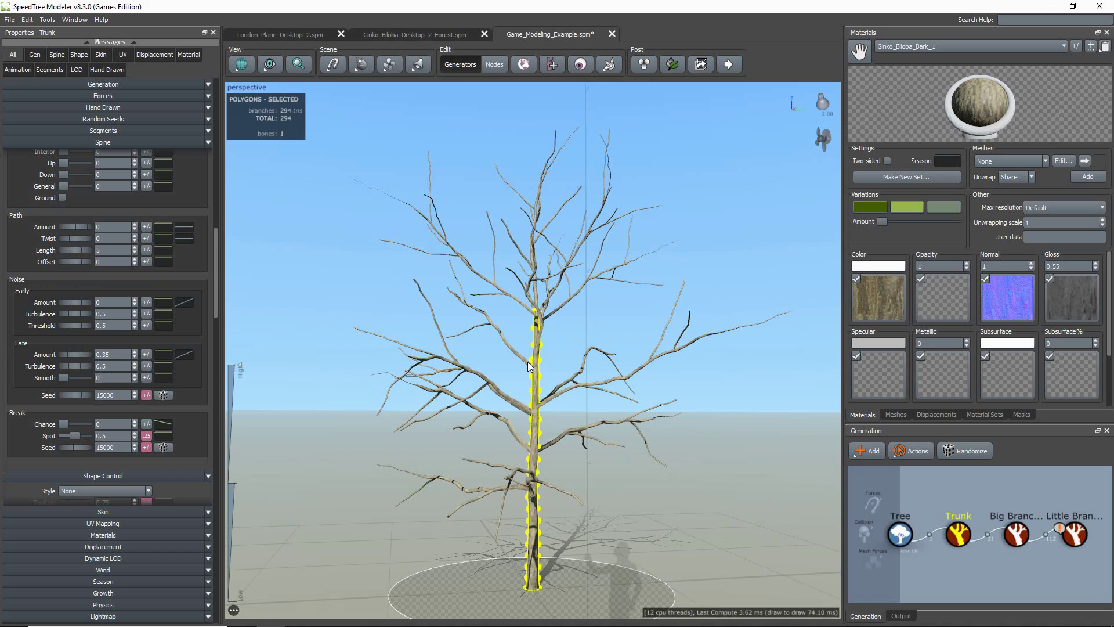
pyautogui.click(530, 366)
pyautogui.click(724, 331)
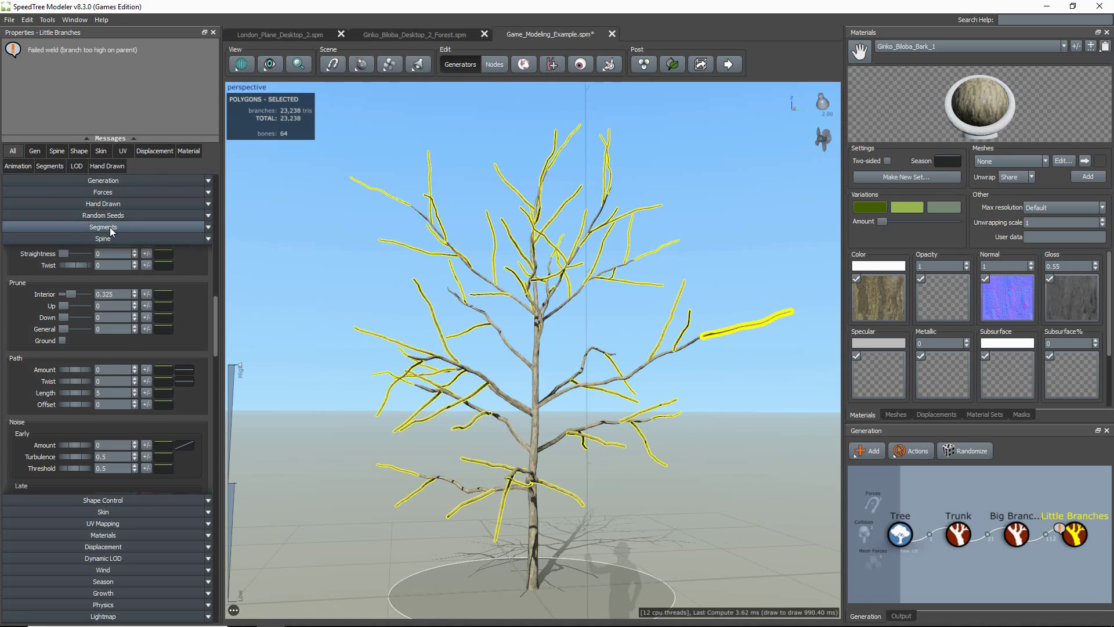
pyautogui.click(87, 227)
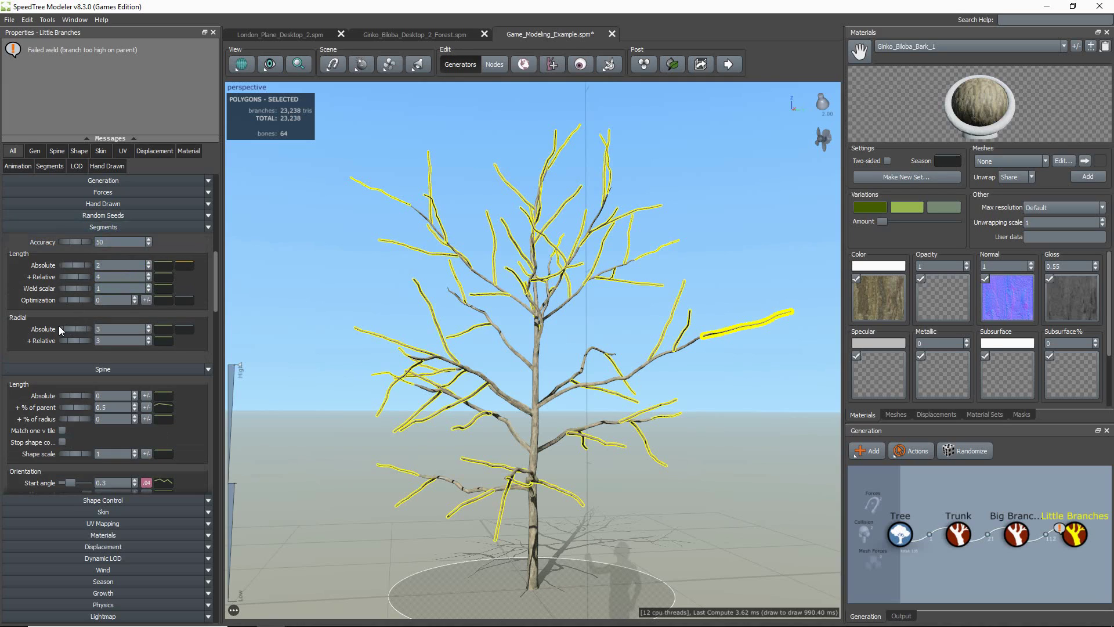
pyautogui.doubleClick(116, 277)
pyautogui.write('2')
pyautogui.press('Return')
pyautogui.write('1')
pyautogui.press('Return')
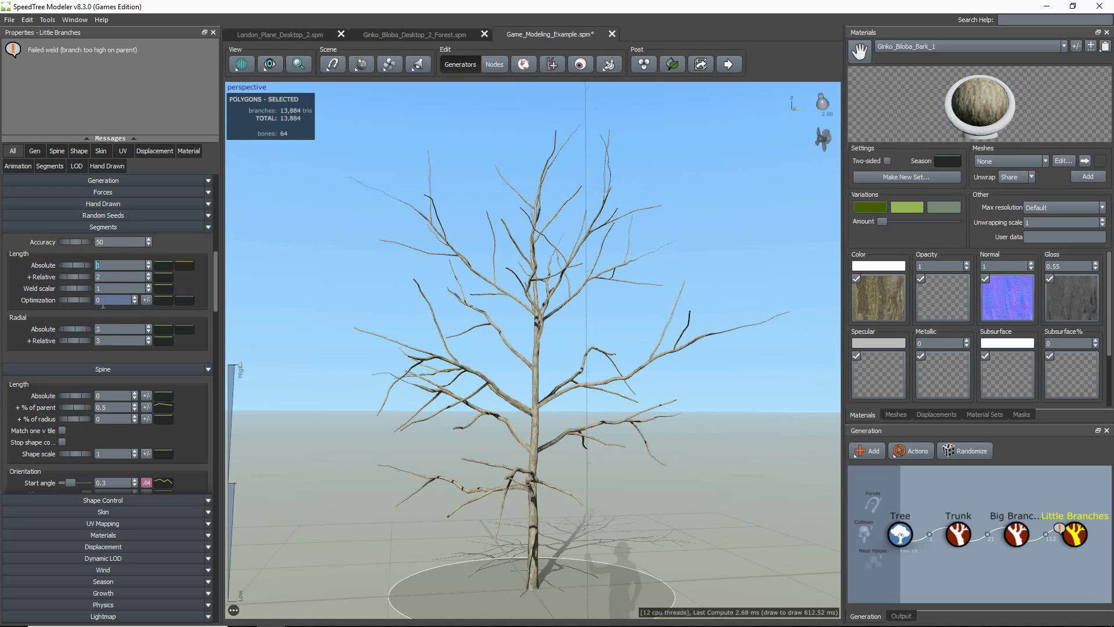
# - Set the little branches' radial segments to 2 relative and 1 absolute
pyautogui.write('2')
pyautogui.press('Return')
pyautogui.write('1')
pyautogui.press('Return')
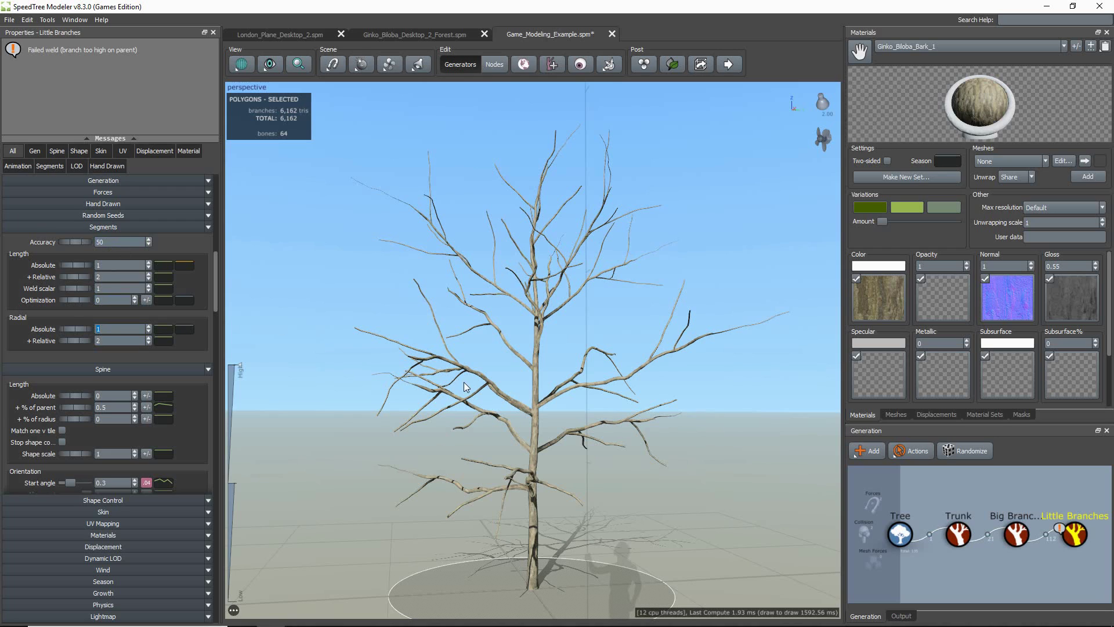
pyautogui.moveTo(464, 367); pyautogui.dragTo(463, 366)
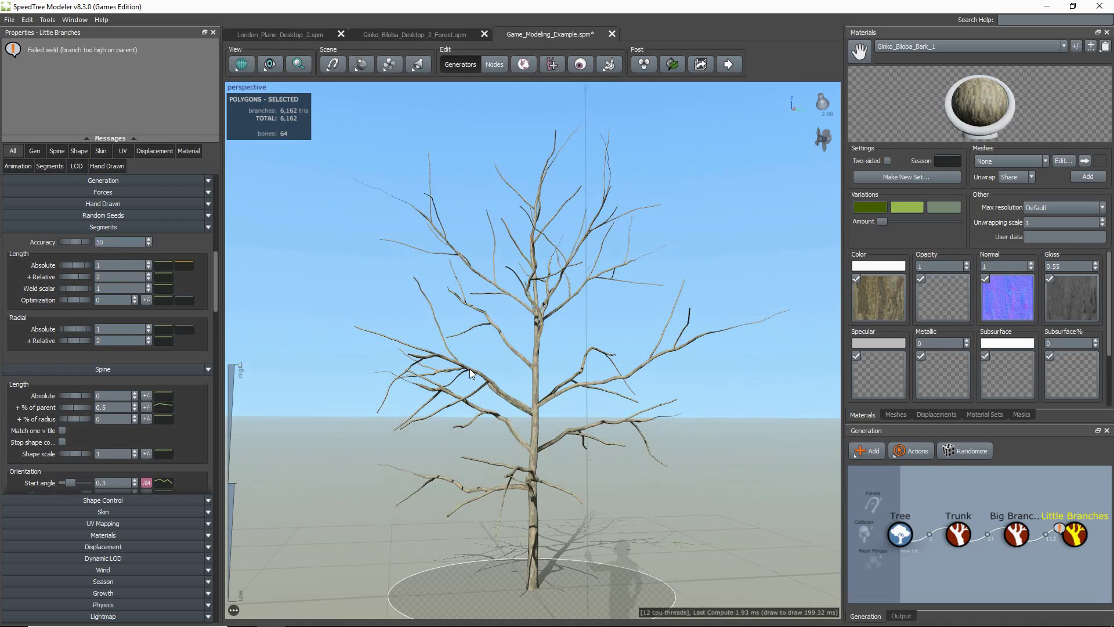
# - Set the big branches' length segments to 1 absolute and 2 relative, and their absolute radial segments to 1
pyautogui.click(469, 368)
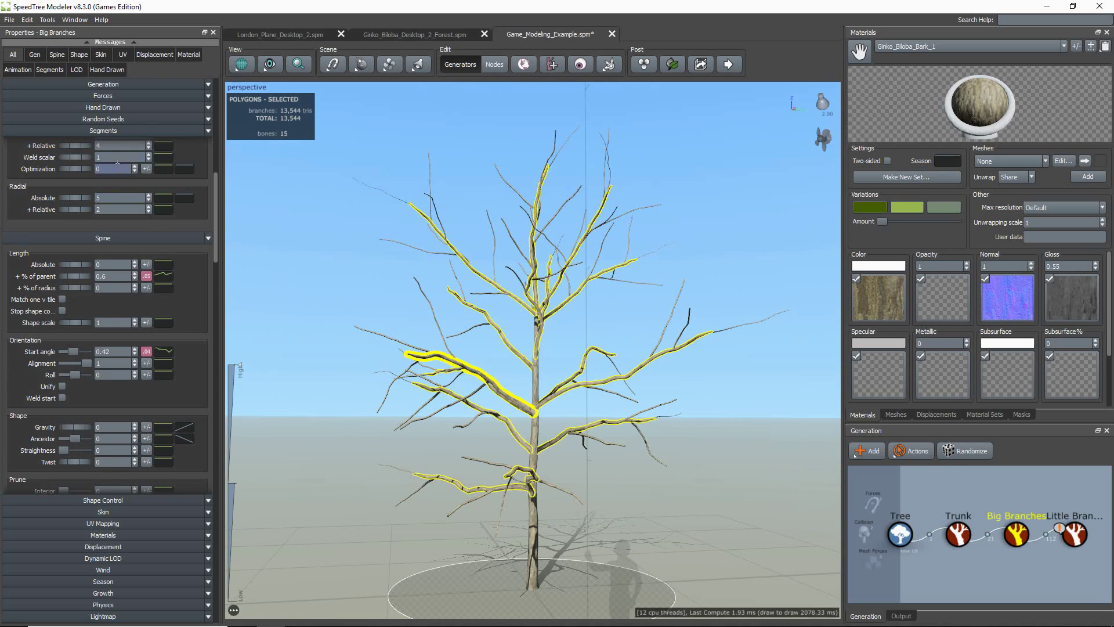
pyautogui.scroll(1, 112, 131)
pyautogui.write('1')
pyautogui.press('Return')
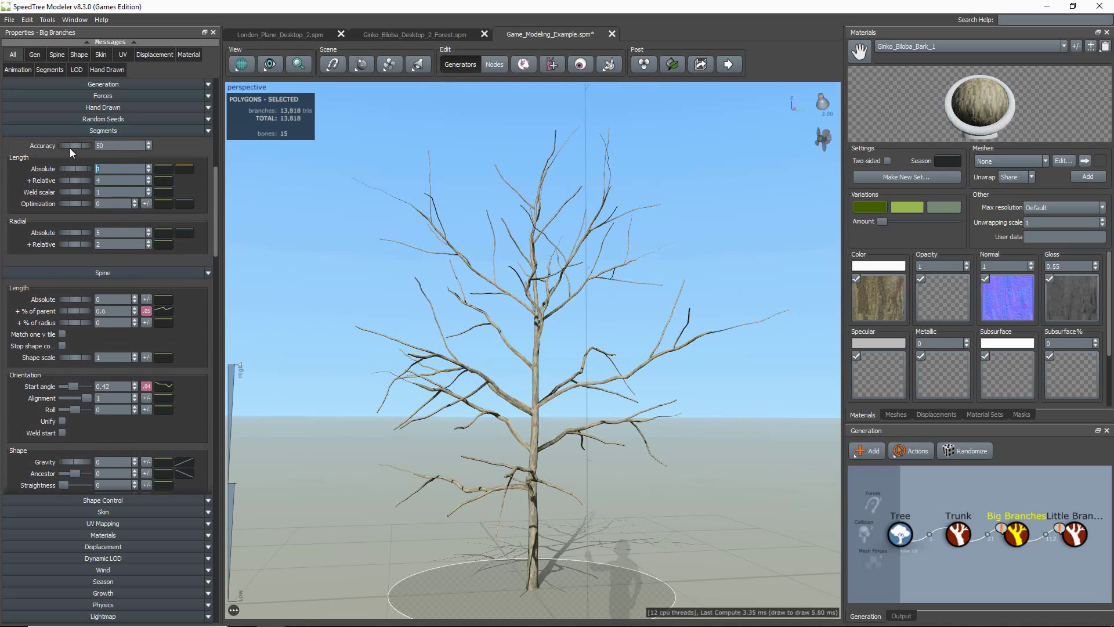
pyautogui.write('2')
pyautogui.press('Return')
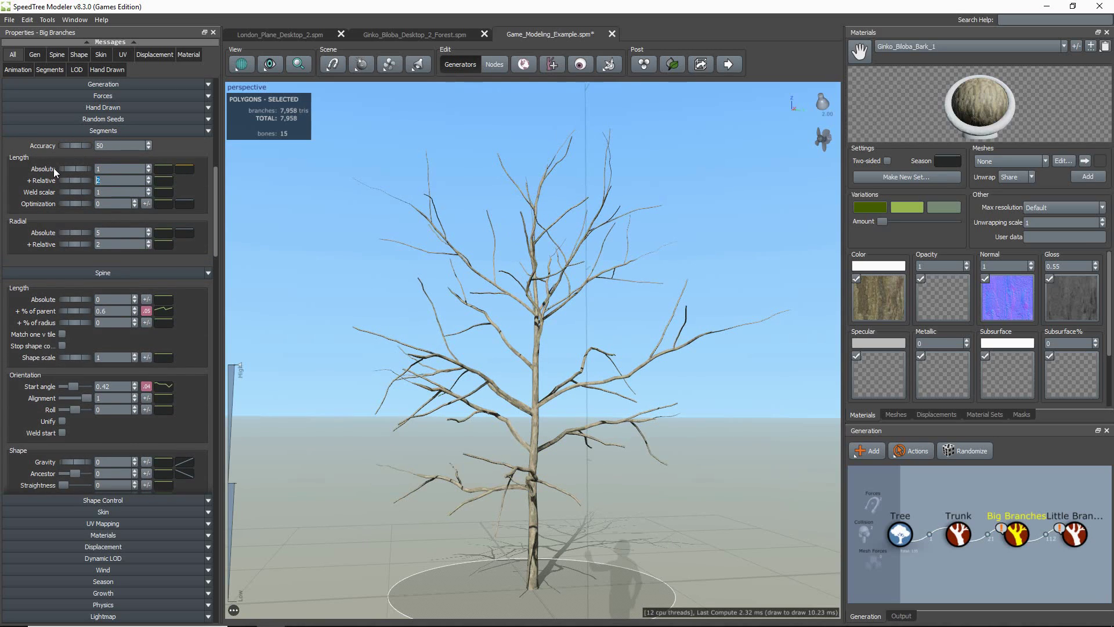
pyautogui.press('BackSpace')
pyautogui.write('1')
pyautogui.press('Return')
# - Set the trunk's radial segments to 2 absolute and 2 relative
pyautogui.click(535, 427)
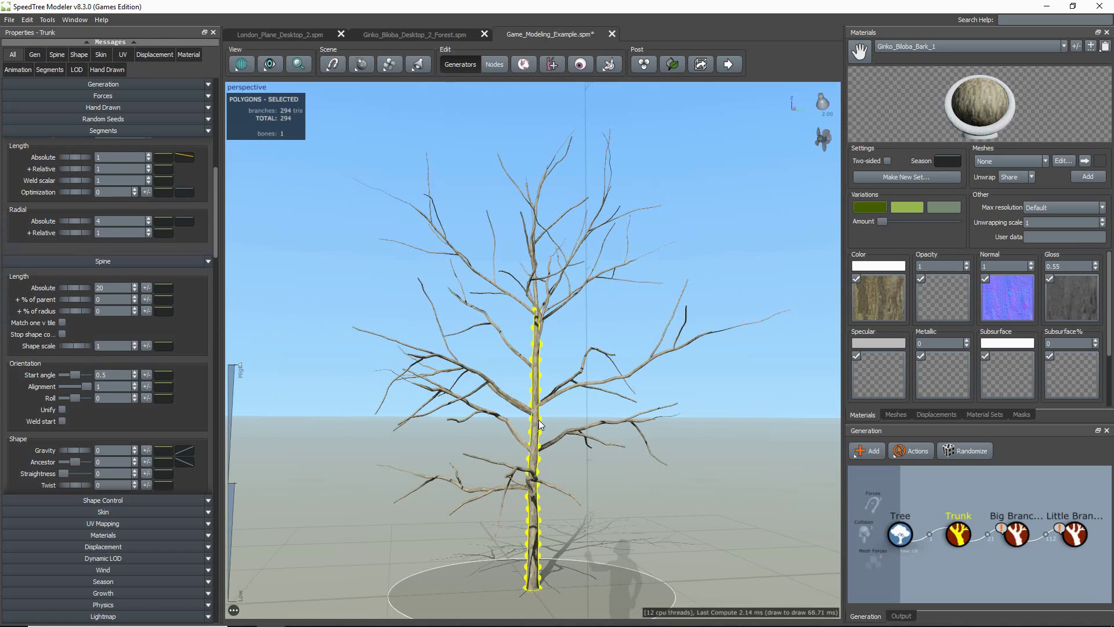
pyautogui.click(104, 232)
pyautogui.scroll(1, 105, 233)
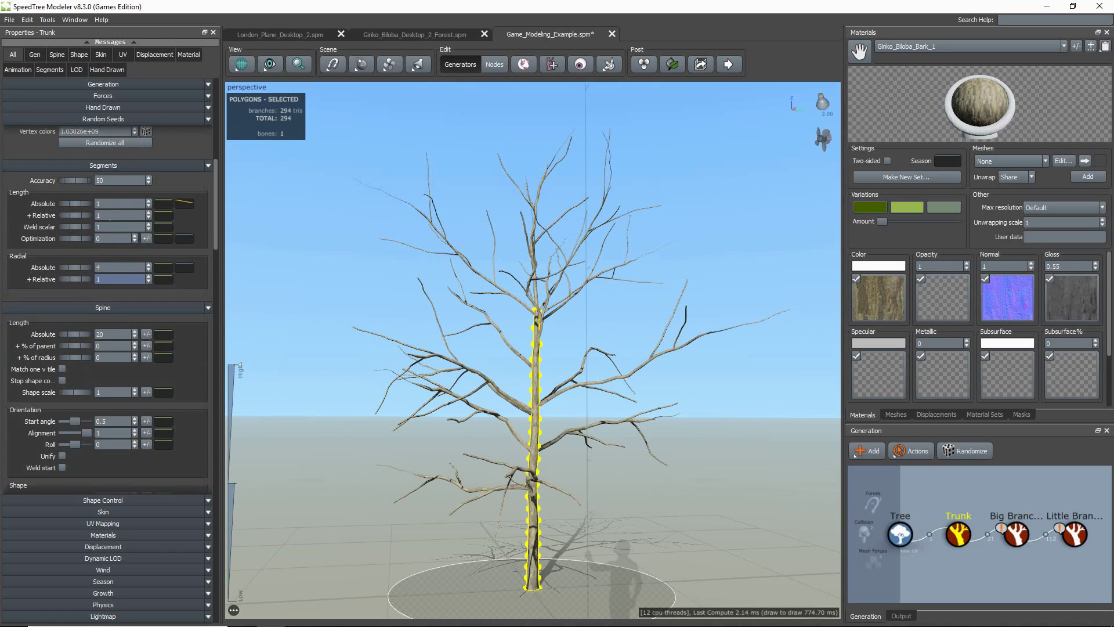
pyautogui.click(105, 268)
pyautogui.write('2')
pyautogui.press('Tab')
pyautogui.write('2')
pyautogui.press('Return')
pyautogui.click(534, 456)
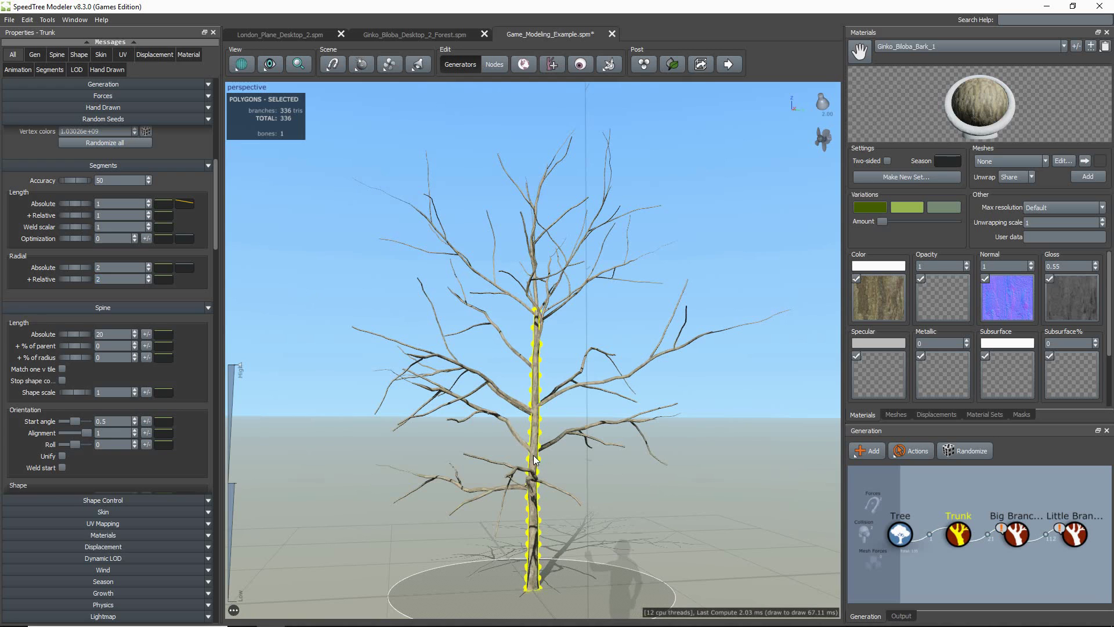
# - Change the viewport's selection style to wireframe and select the big branches
pyautogui.moveTo(511, 472); pyautogui.dragTo(524, 473)
pyautogui.scroll(5, 509, 470)
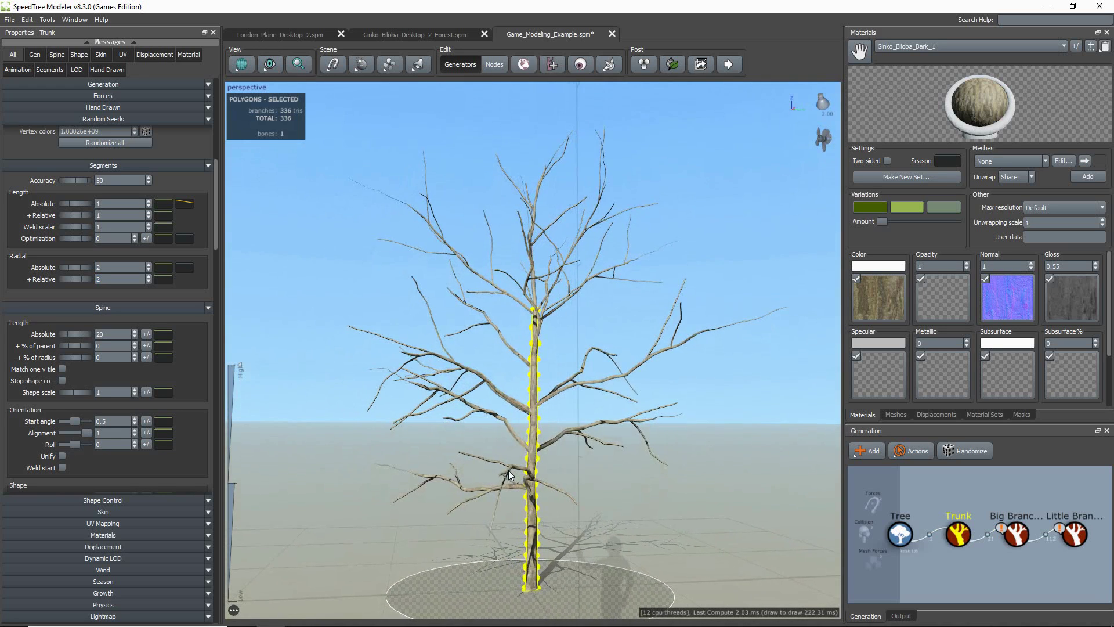
pyautogui.click(271, 65)
pyautogui.moveTo(374, 231)
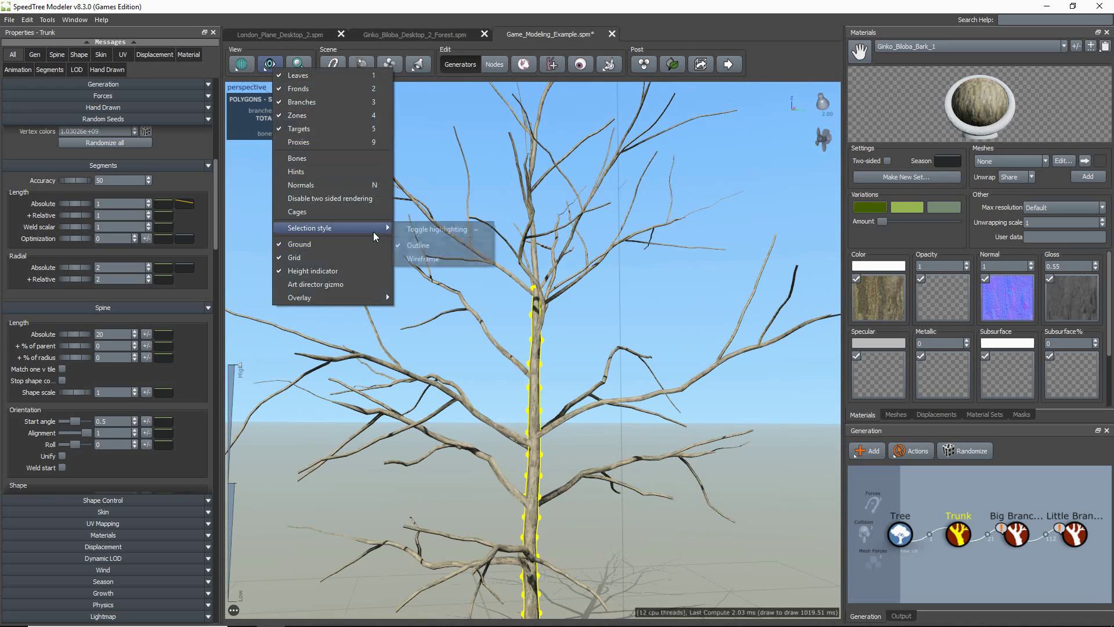
pyautogui.click(429, 257)
pyautogui.click(463, 401)
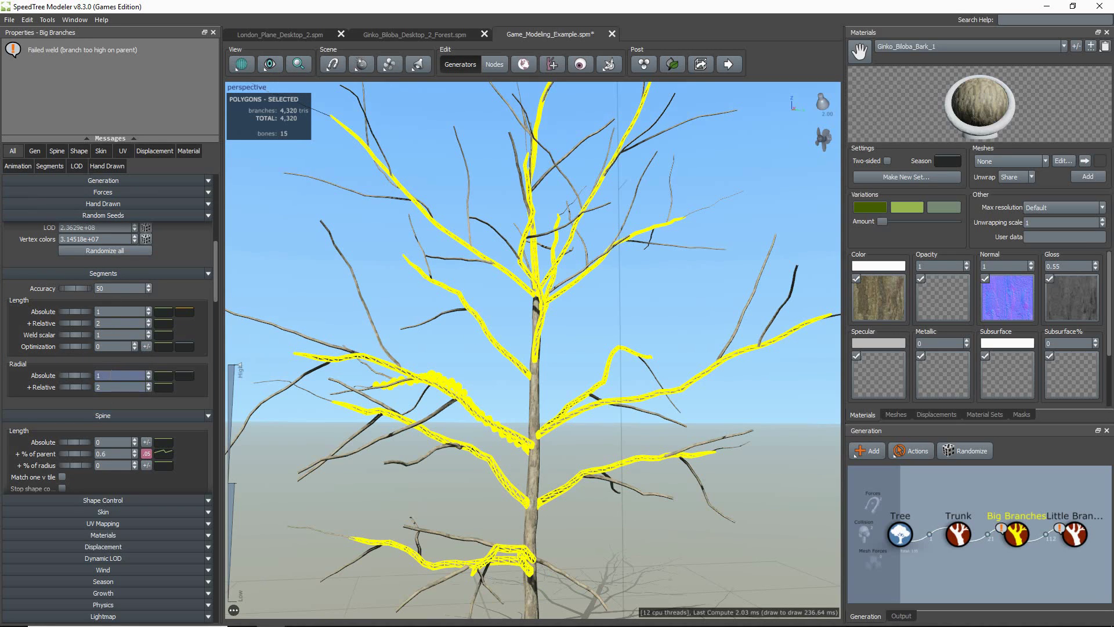
# - Try a segment length optimization of 0.2 on the big branches and inspect their wireframe
pyautogui.click(118, 346)
pyautogui.write('0.2')
pyautogui.press('Return')
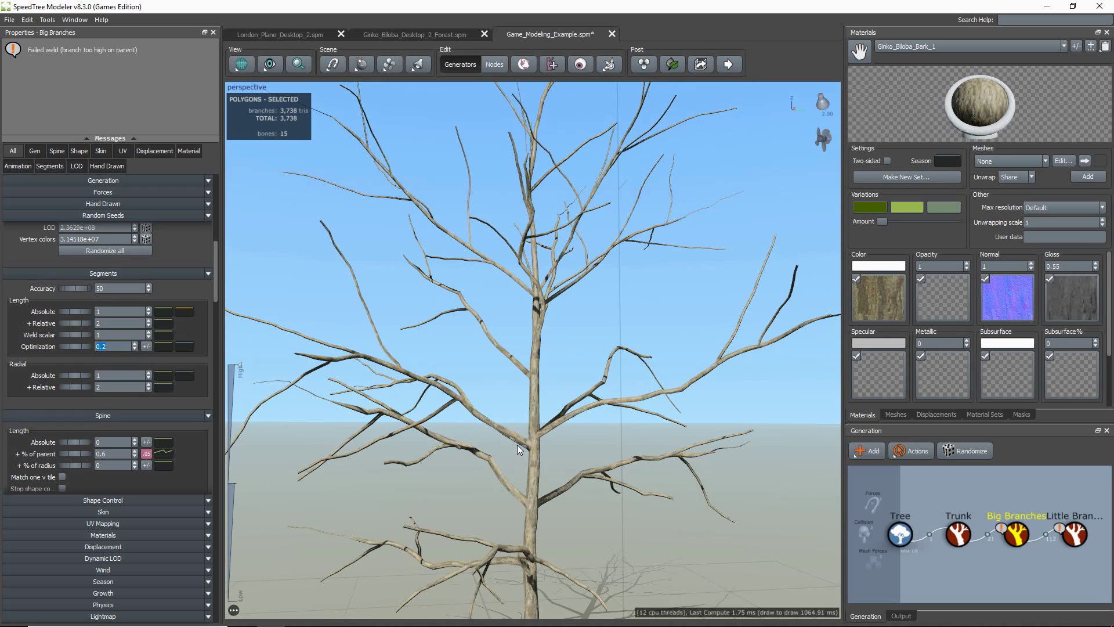
pyautogui.click(516, 444)
pyautogui.scroll(3, 513, 442)
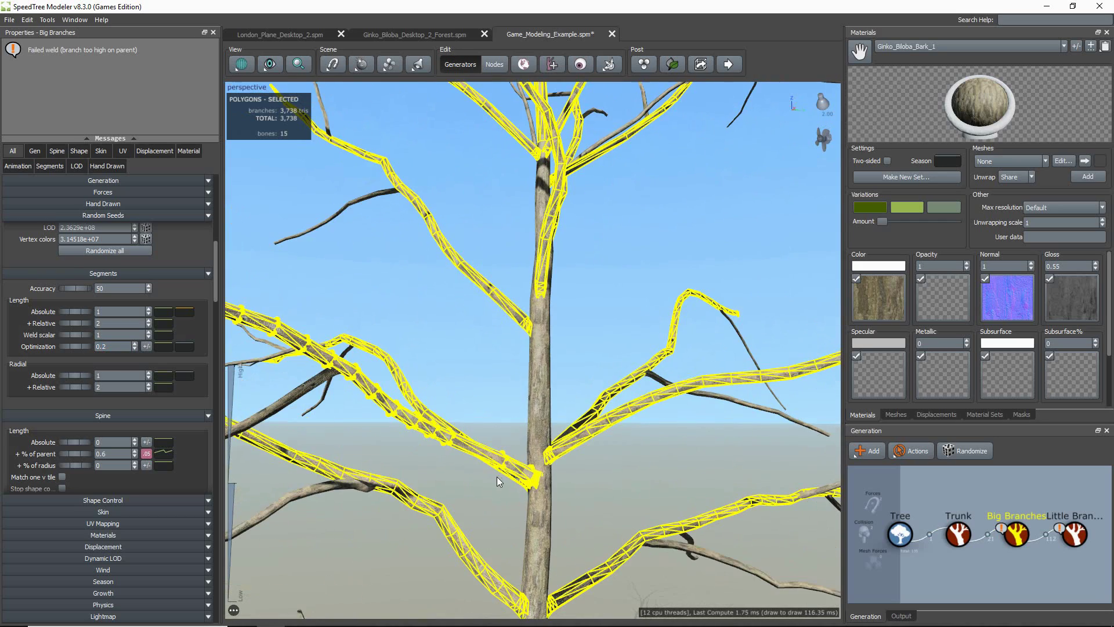
# - Try a stronger segment length optimization of 0.5 on the big branches and inspect the whole tree
pyautogui.write('0.5')
pyautogui.press('Return')
pyautogui.click(395, 408)
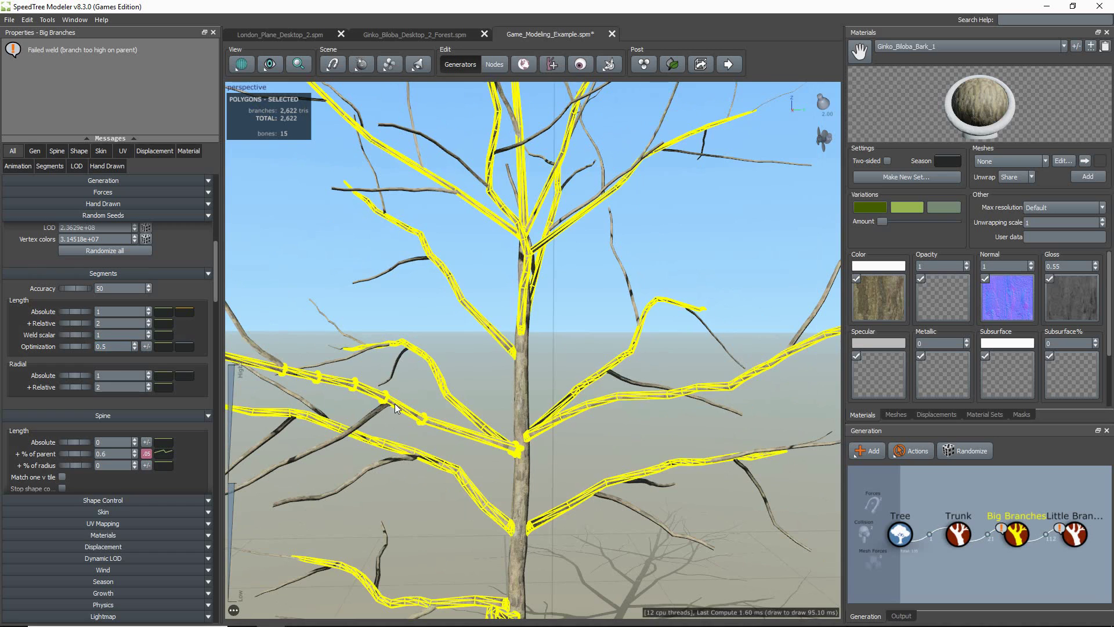
pyautogui.scroll(-5, 400, 410)
pyautogui.moveTo(424, 379); pyautogui.dragTo(422, 390, button='middle')
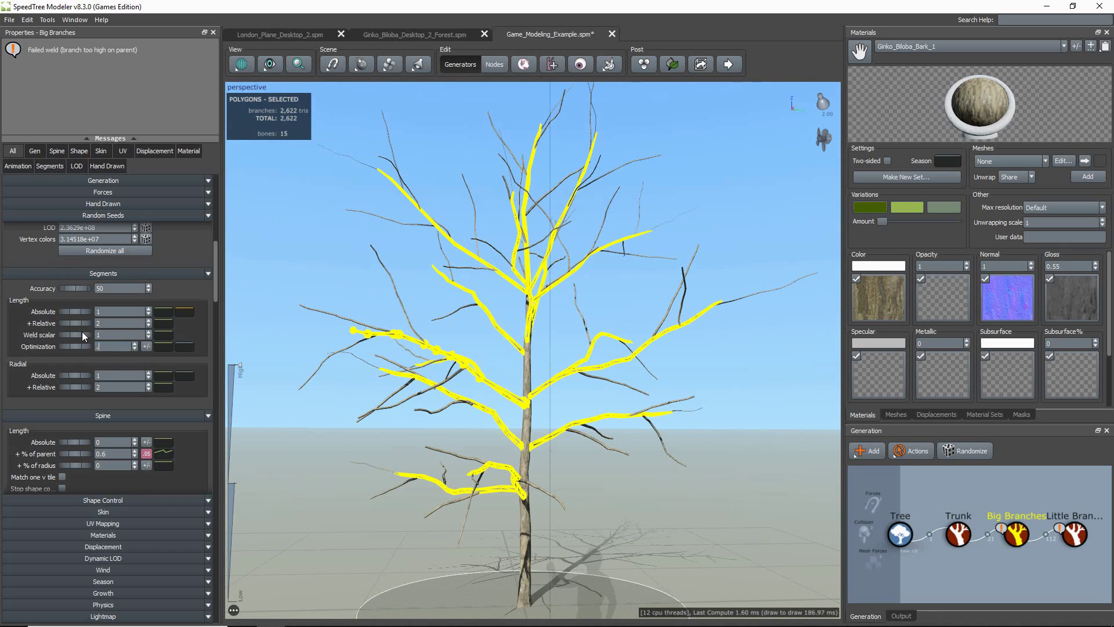
# - Set the big branches' segment length optimization to 0.25 and their relative radial segments to 2.5
pyautogui.write('.25')
pyautogui.press('Return')
pyautogui.click(100, 387)
pyautogui.write('.5')
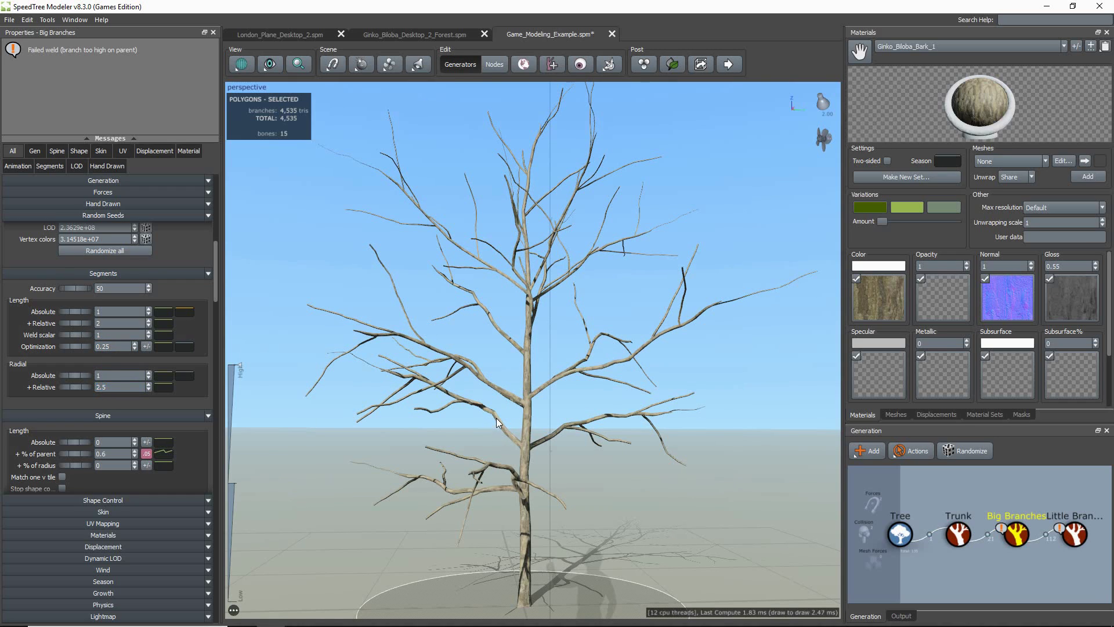
# - Set the little branches' segment length optimization to 0.25
pyautogui.click(390, 336)
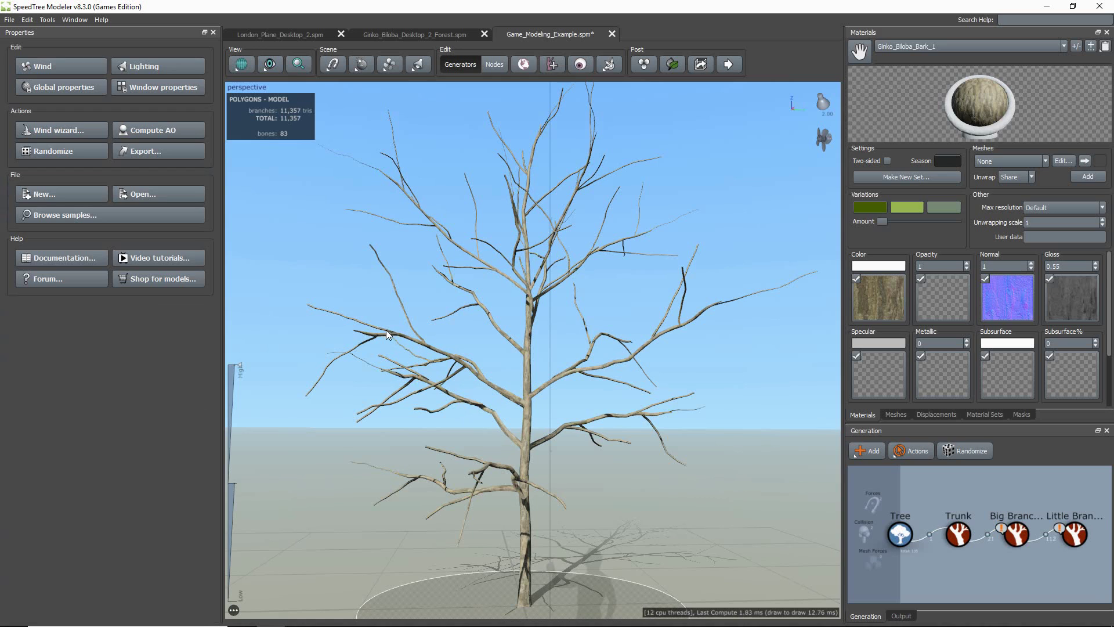
pyautogui.click(389, 335)
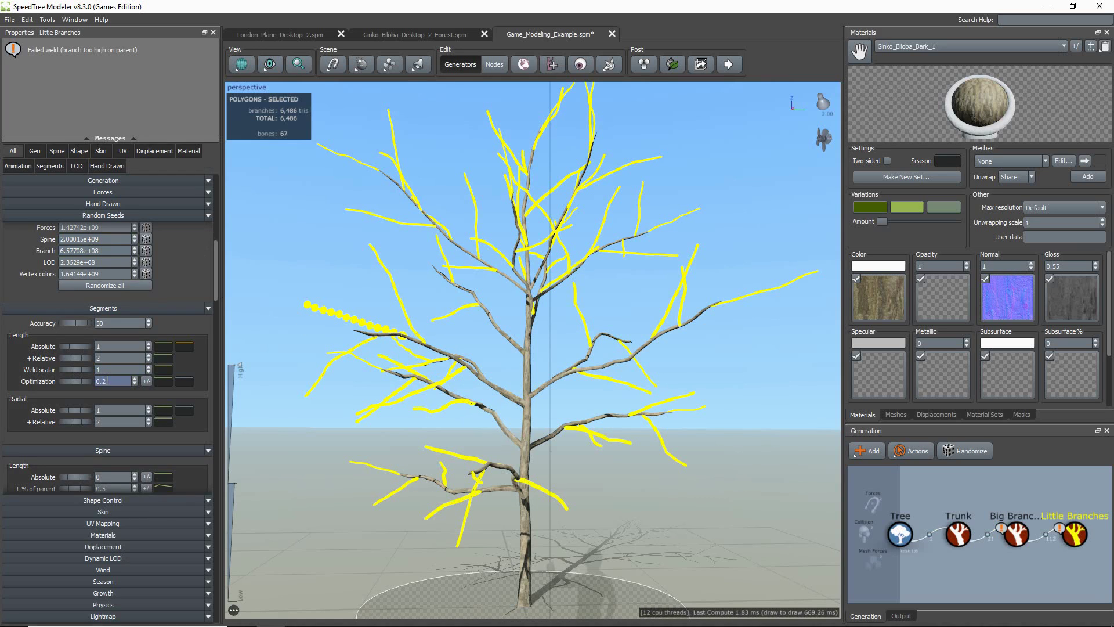
pyautogui.write('5')
pyautogui.press('Return')
pyautogui.click(380, 332)
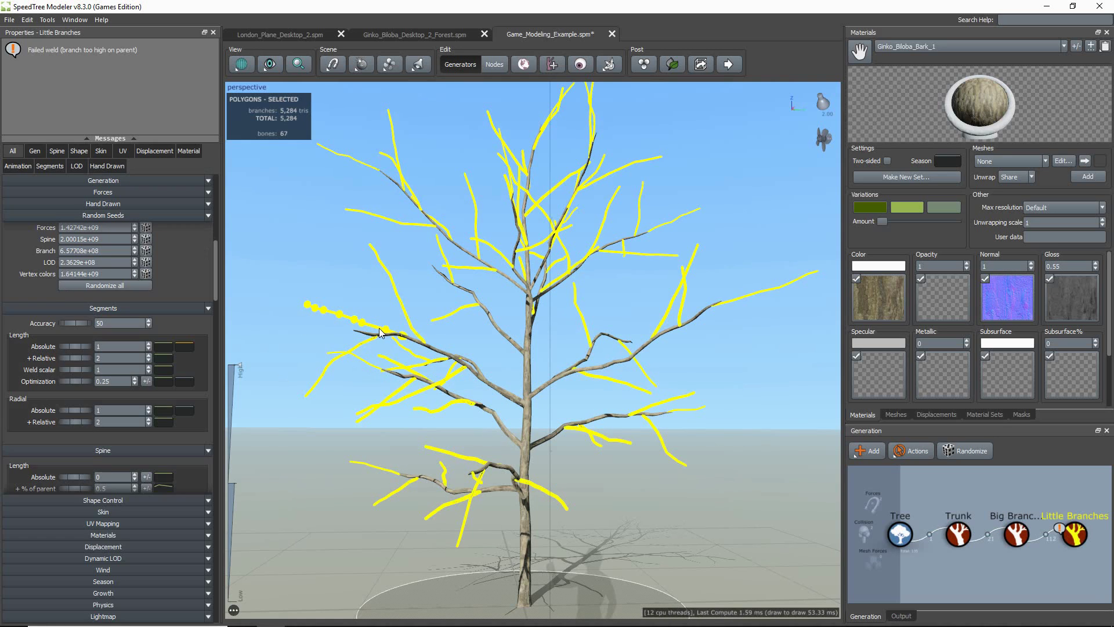
# - Set the little branches' relative radial segments to 2.5 and check the whole tree
pyautogui.scroll(5, 383, 342)
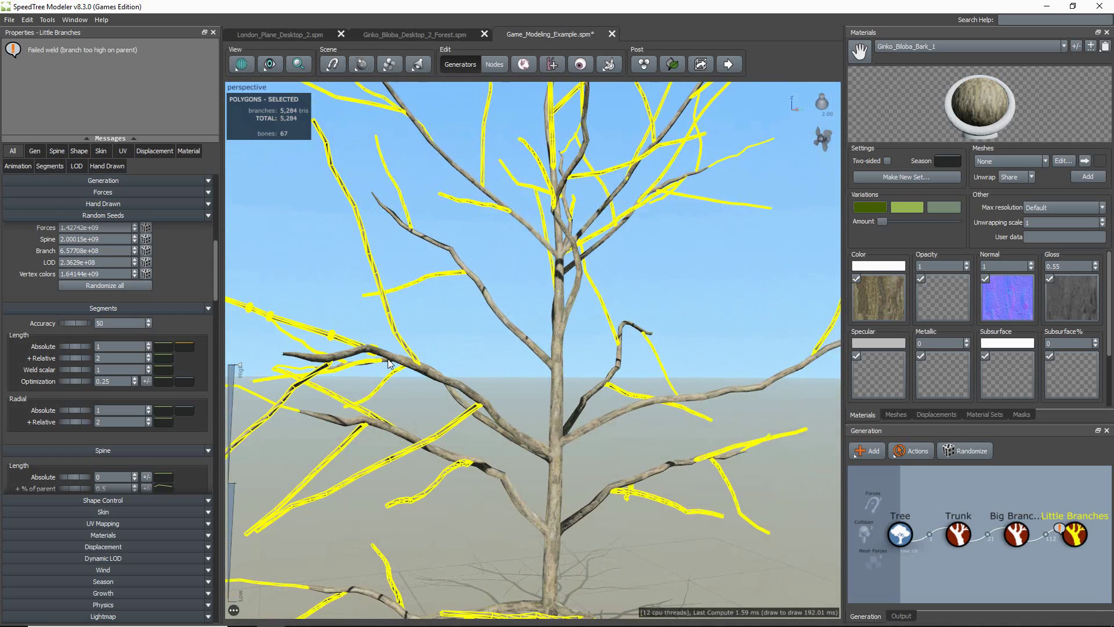
pyautogui.write('5')
pyautogui.press('Return')
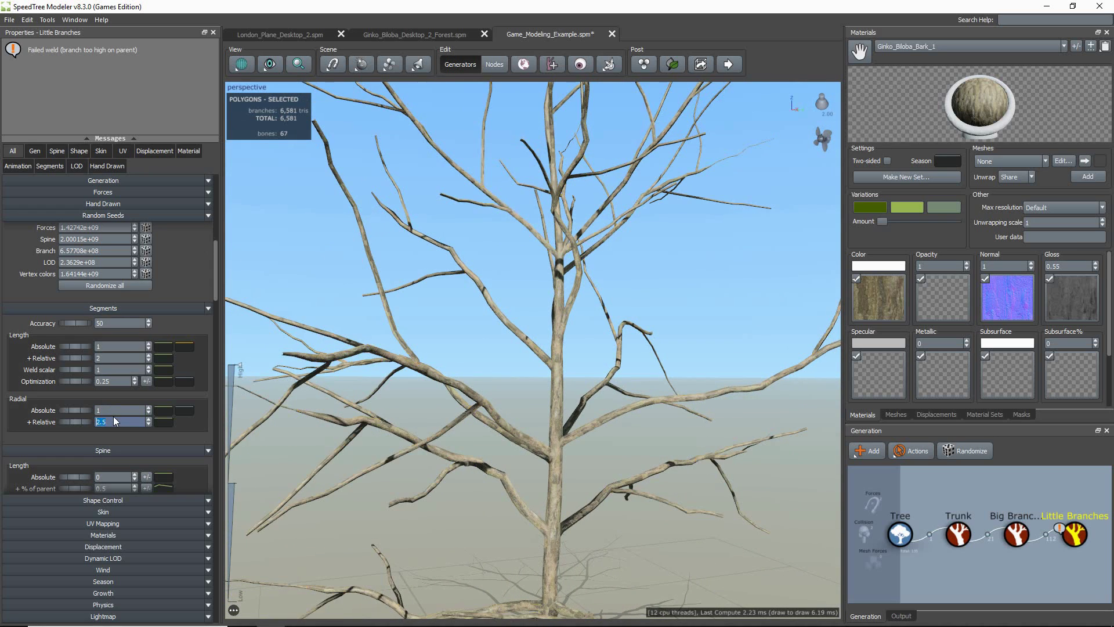
pyautogui.scroll(-5, 419, 377)
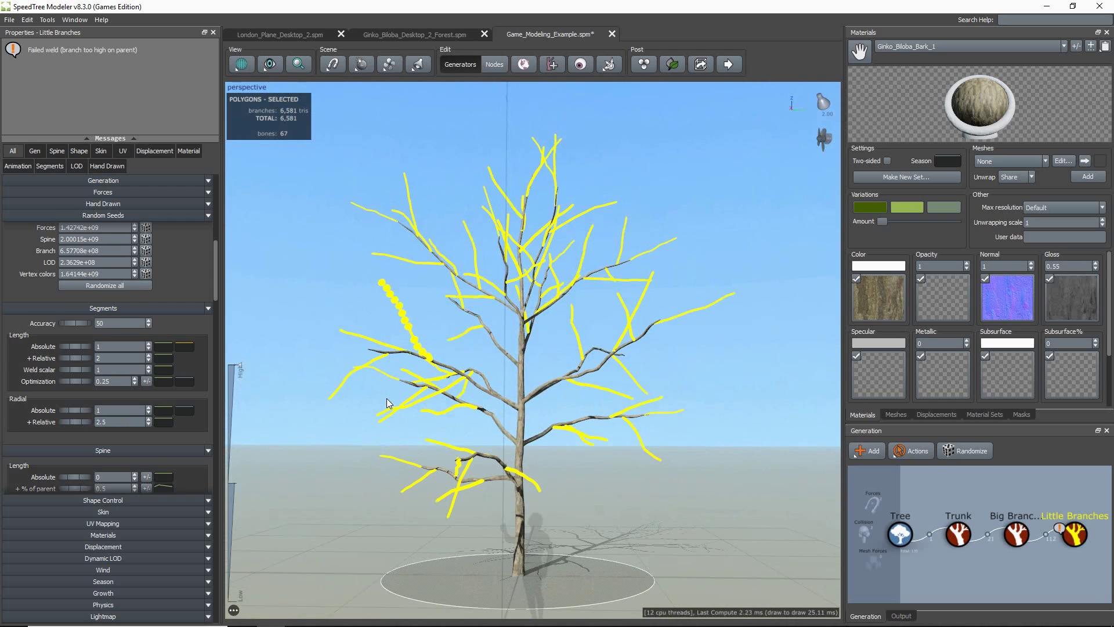
pyautogui.click(339, 424)
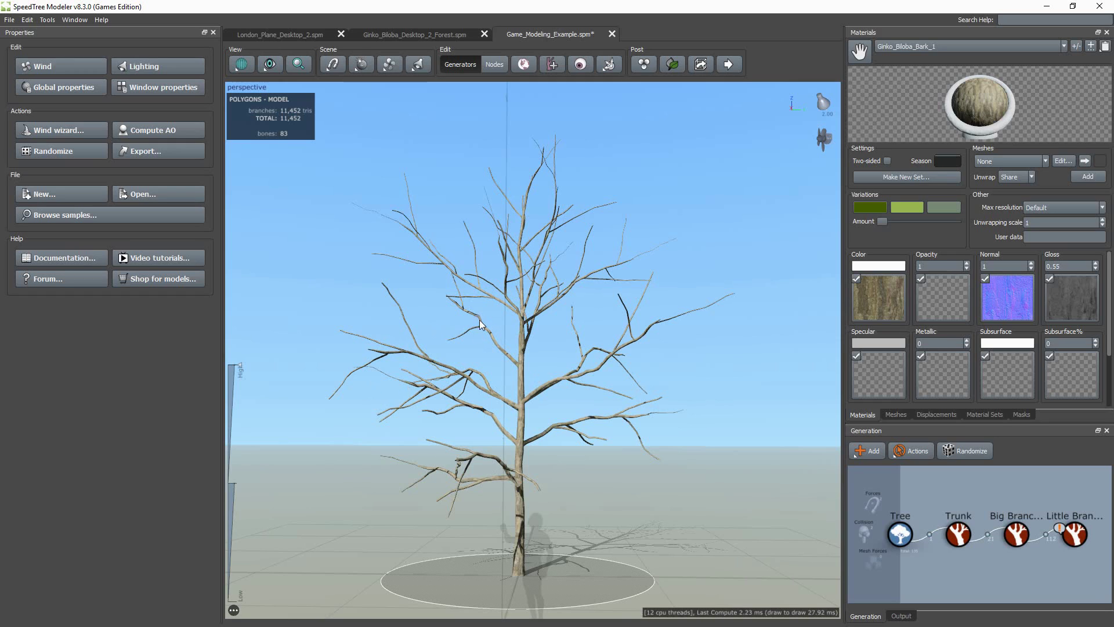
# - Examine the Leaf_1 material with its color and opacity maps
pyautogui.click(896, 48)
pyautogui.click(910, 71)
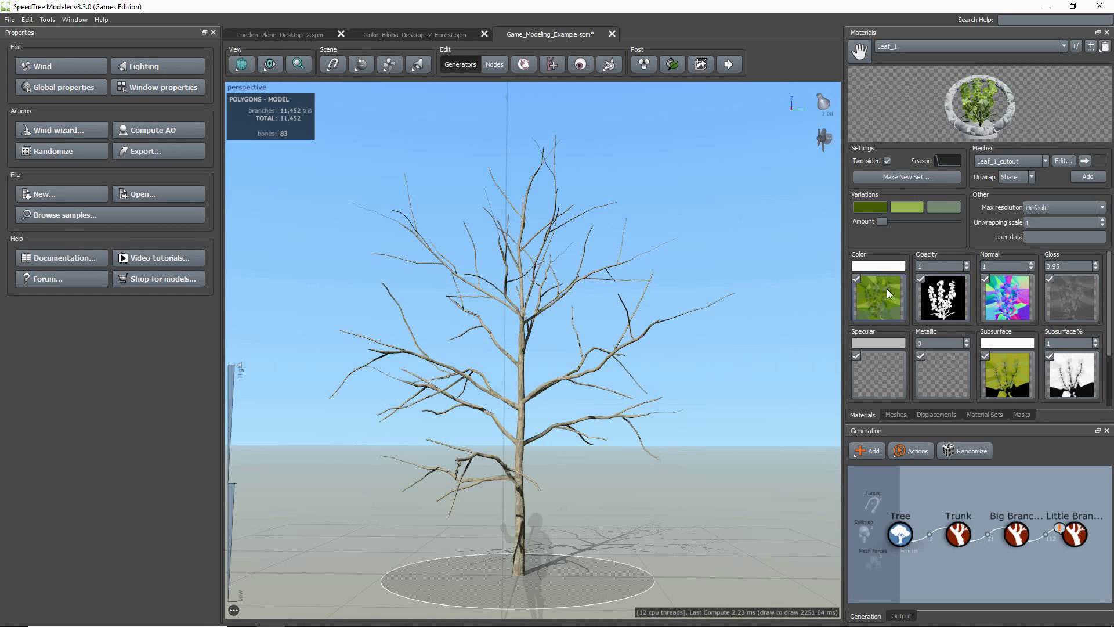
pyautogui.click(886, 308)
pyautogui.click(936, 300)
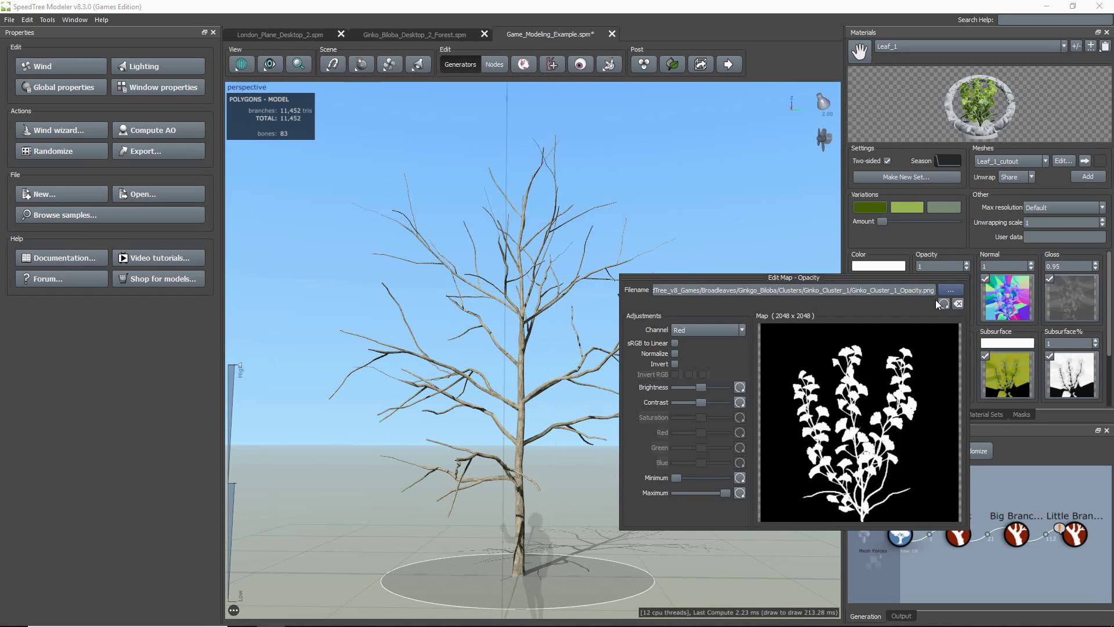
pyautogui.click(957, 300)
# - Look through the remaining leaf materials and examine the color and opacity maps of the Branch_cluster material
pyautogui.click(938, 47)
pyautogui.click(918, 79)
pyautogui.click(921, 47)
pyautogui.click(894, 101)
pyautogui.click(909, 48)
pyautogui.click(891, 117)
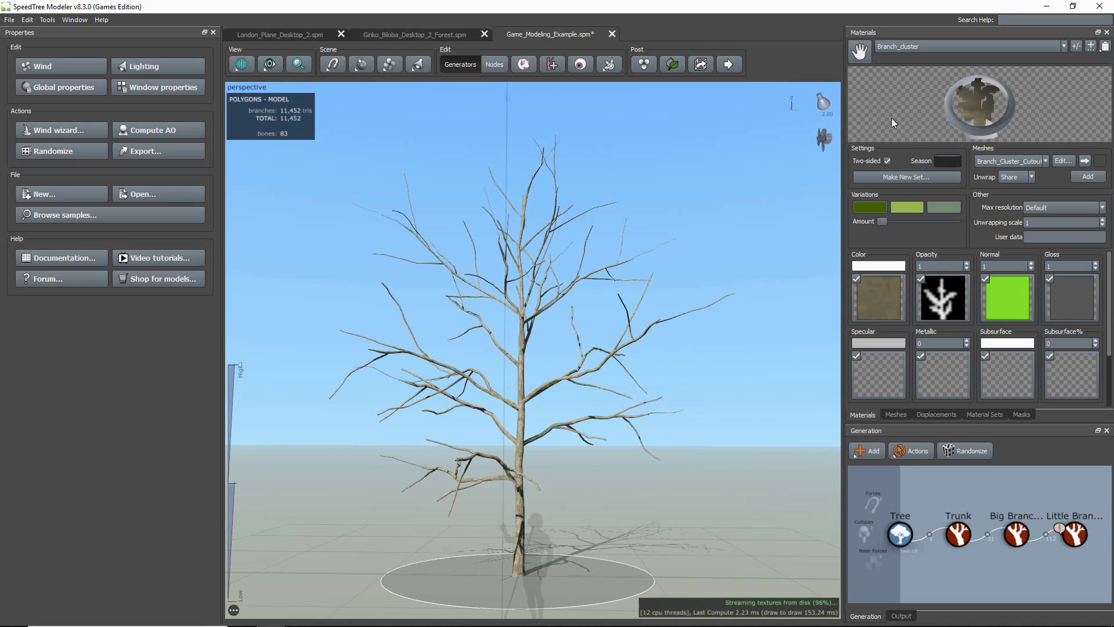
pyautogui.click(889, 295)
pyautogui.click(943, 298)
pyautogui.click(981, 233)
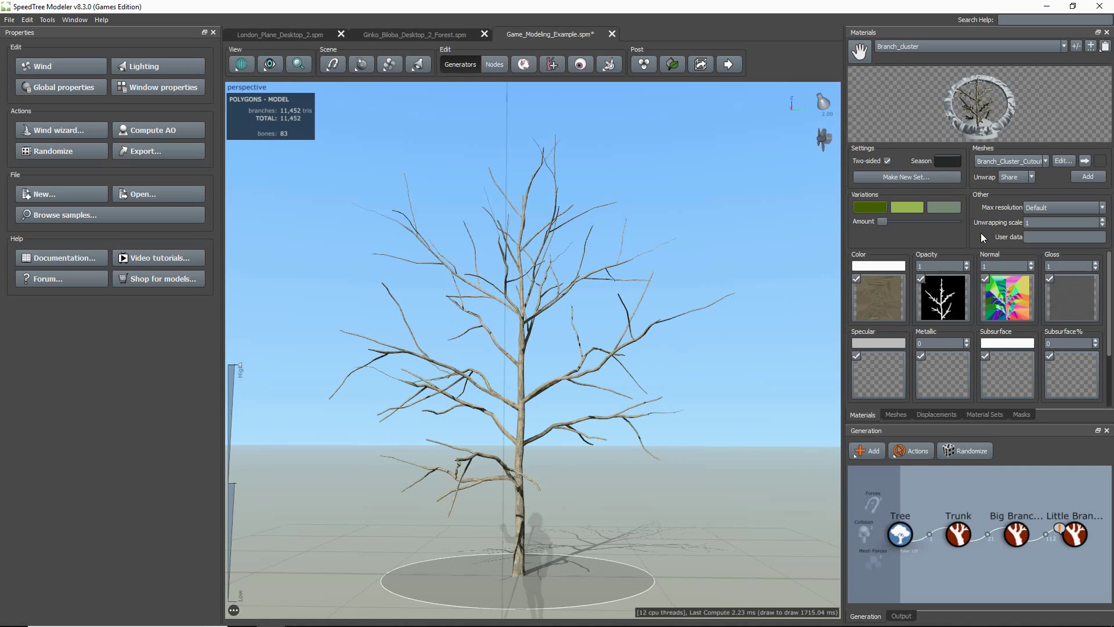
# - Add fronds to the little branches and assign them the Branch_cluster material
pyautogui.moveTo(1042, 258)
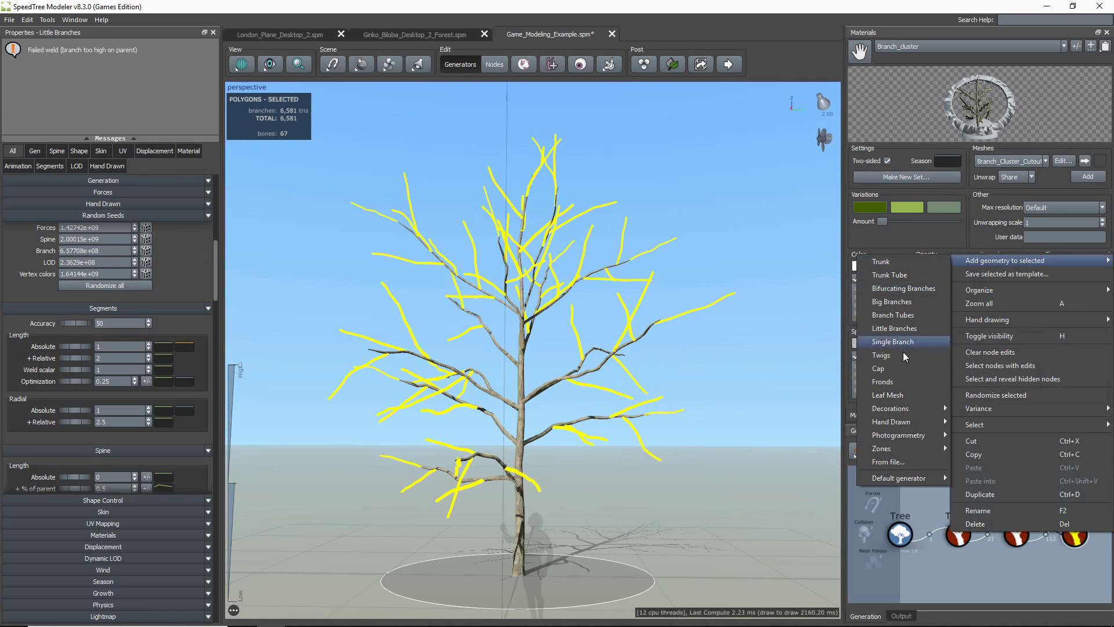
pyautogui.click(900, 384)
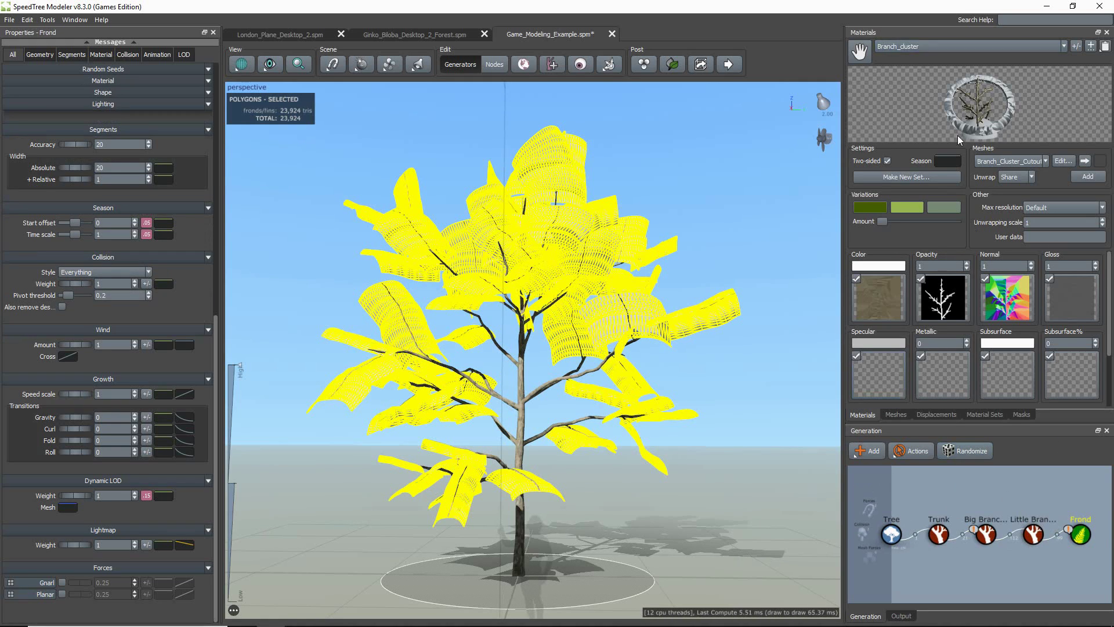
pyautogui.click(126, 91)
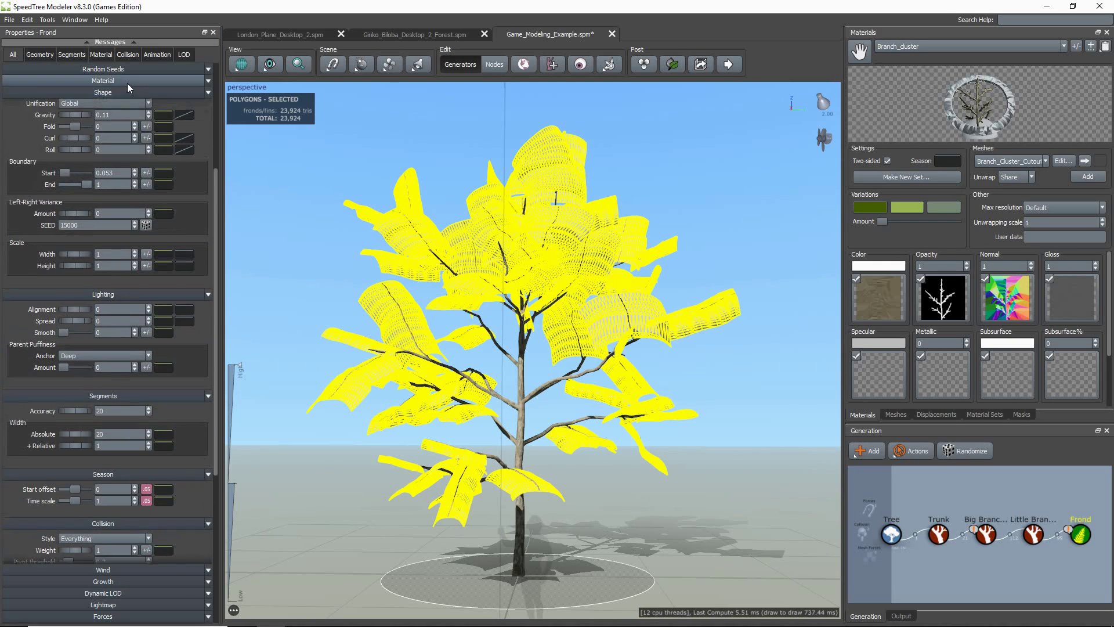
pyautogui.click(127, 83)
pyautogui.click(96, 131)
pyautogui.click(93, 140)
pyautogui.click(105, 119)
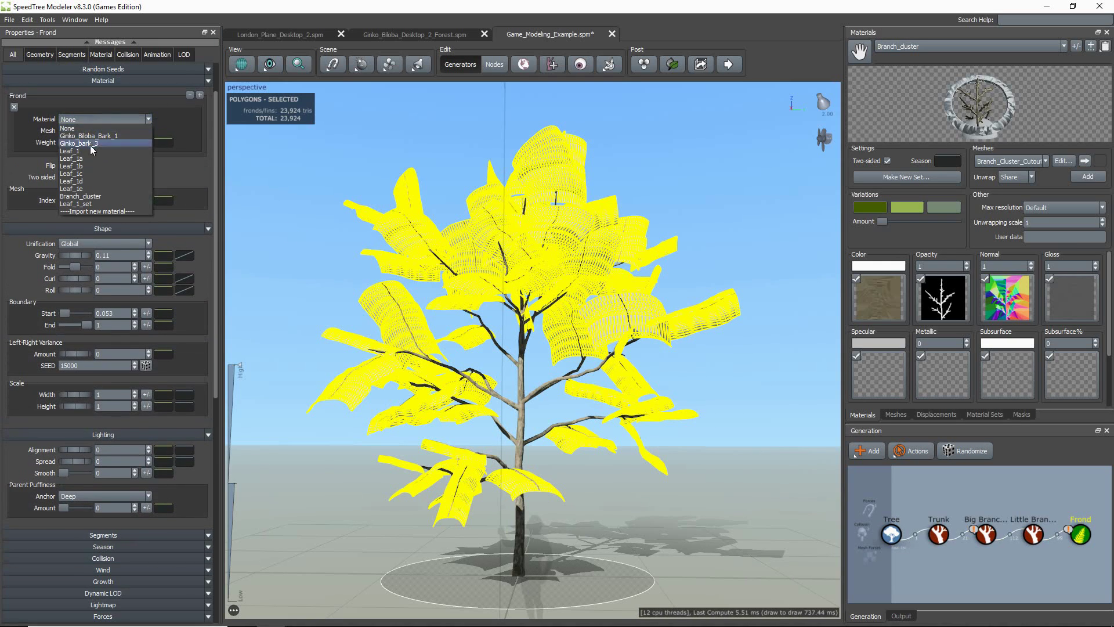
pyautogui.click(90, 206)
pyautogui.scroll(1, 628, 388)
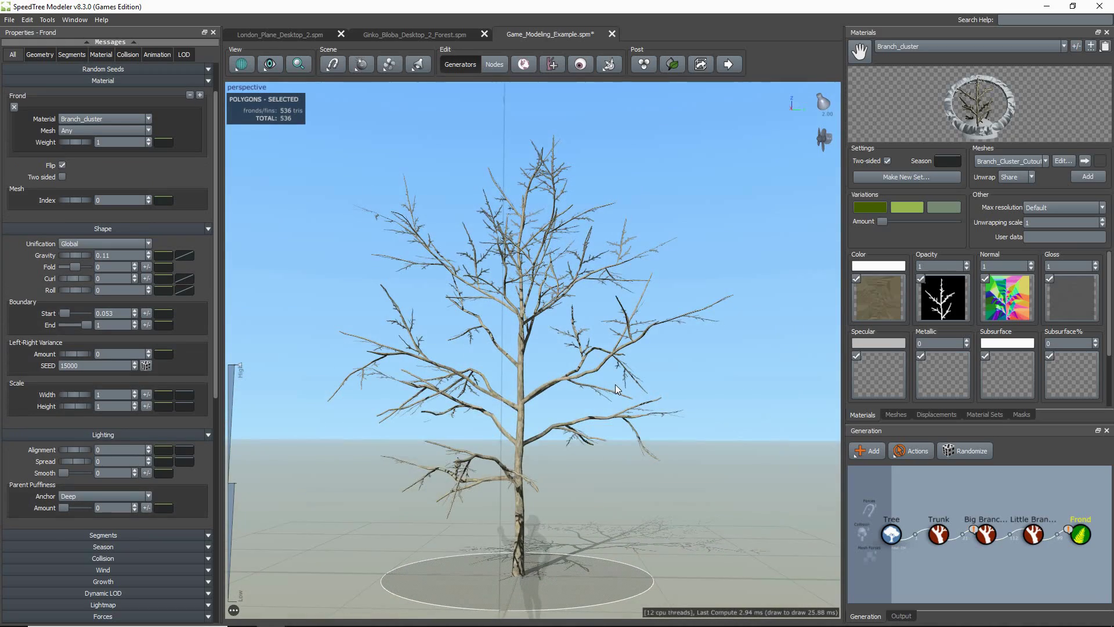
# - Set the little branches' skin type to Spine only so that the fronds replace their polygon geometry
pyautogui.scroll(4, 460, 393)
pyautogui.click(613, 344)
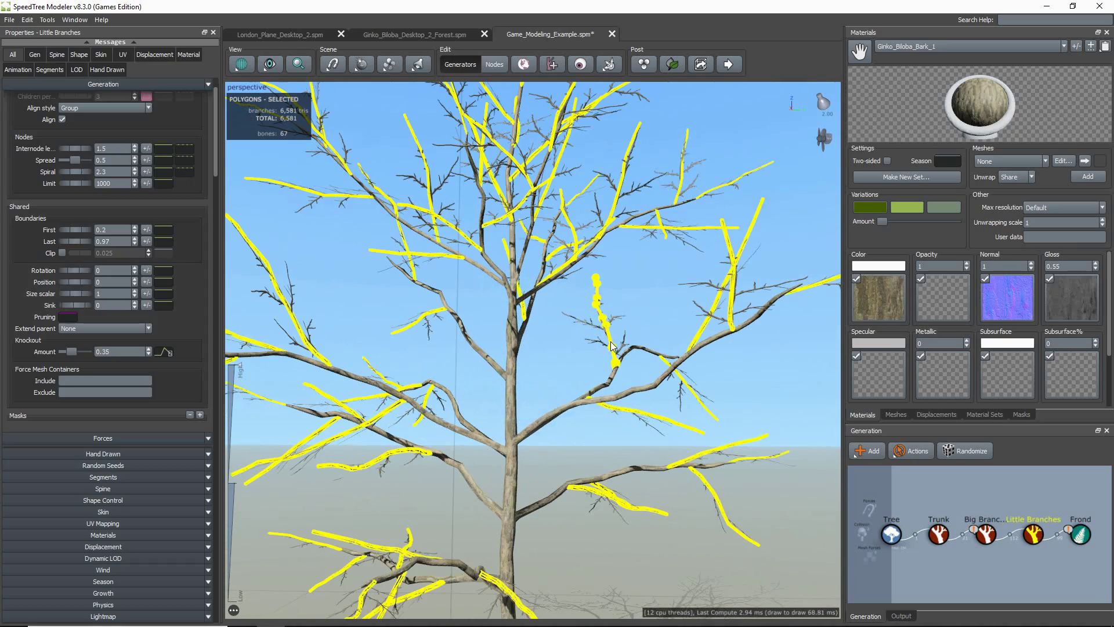
pyautogui.click(603, 348)
pyautogui.click(120, 510)
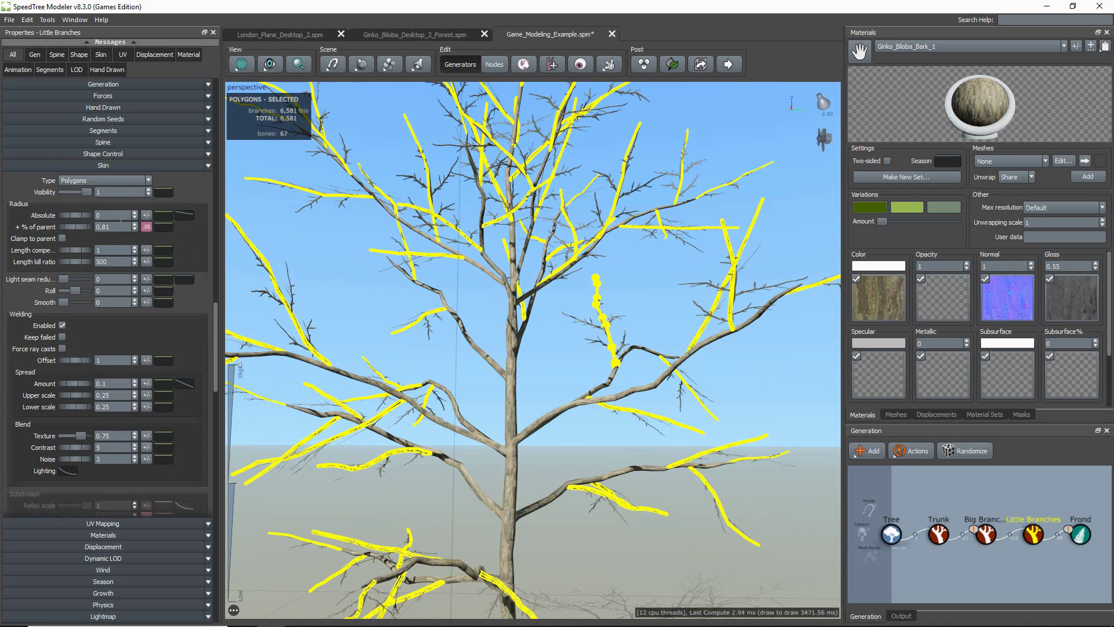
pyautogui.click(526, 363)
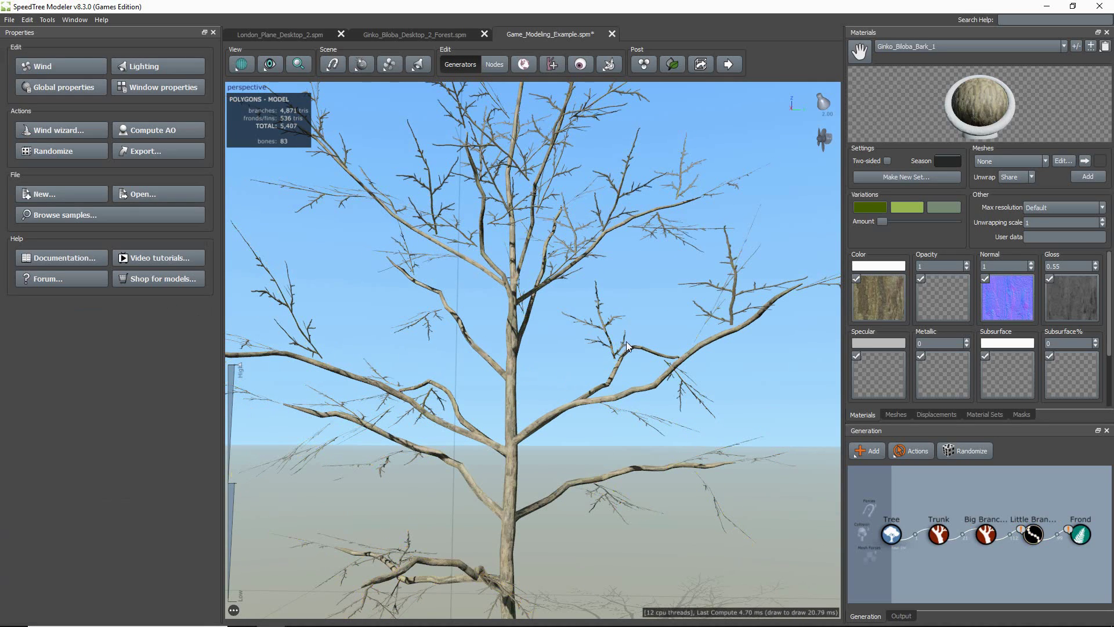
pyautogui.click(612, 351)
# - Disable welding in the little branches' skin settings
pyautogui.click(1031, 539)
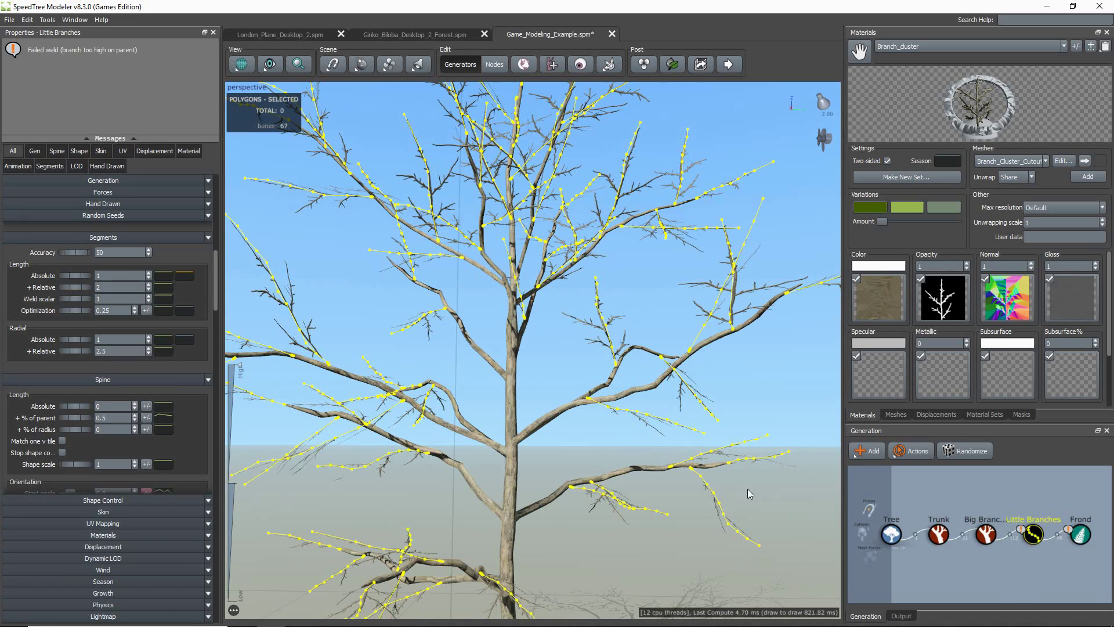
pyautogui.click(103, 512)
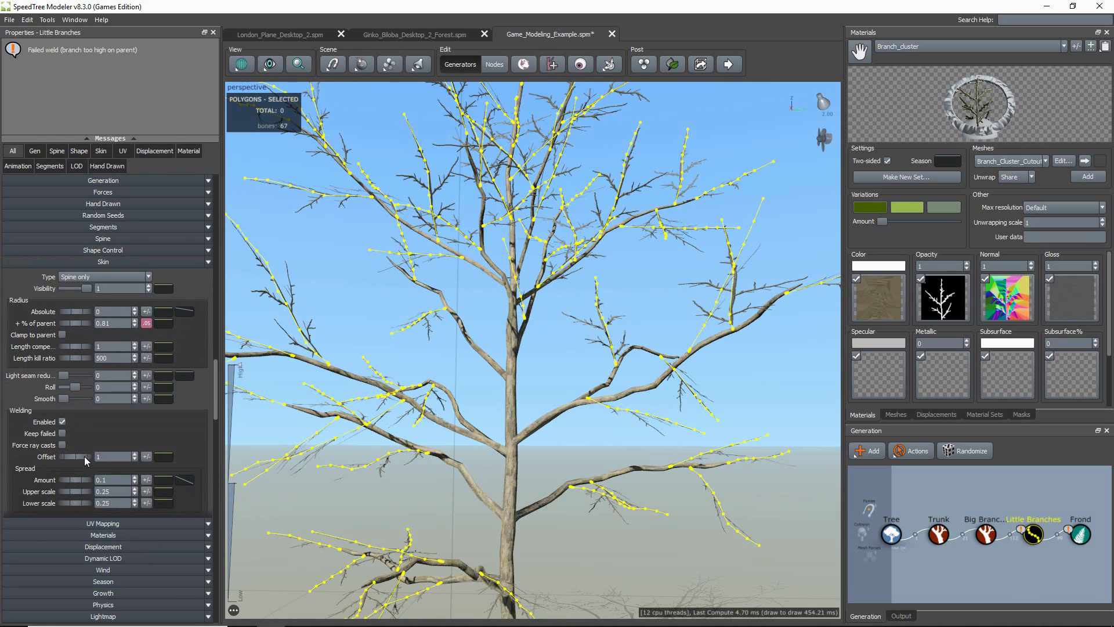
pyautogui.click(62, 422)
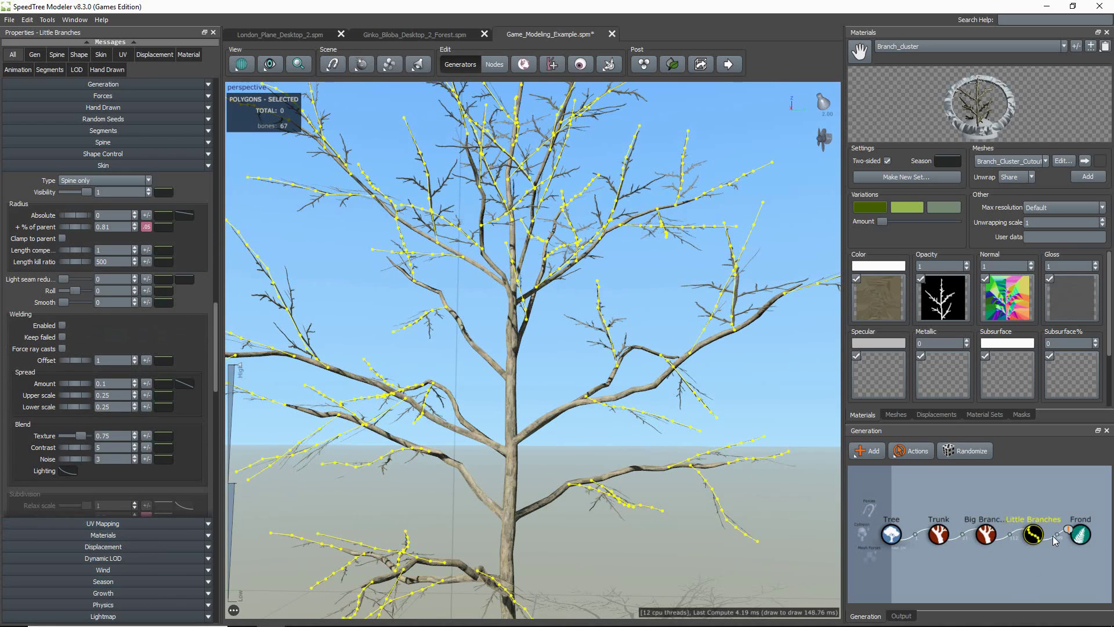
# - Set the frond's shape boundary start to 0 and check how the clusters meet the big branches
pyautogui.click(1081, 535)
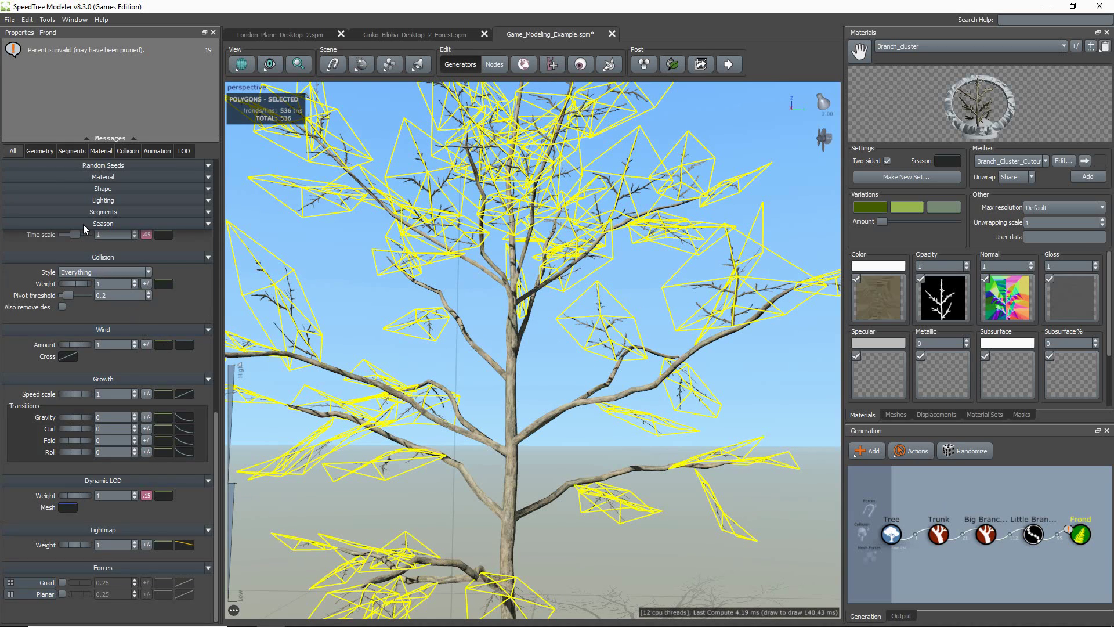
pyautogui.click(99, 189)
pyautogui.moveTo(60, 274); pyautogui.dragTo(59, 275)
pyautogui.scroll(5, 465, 463)
pyautogui.moveTo(516, 481); pyautogui.dragTo(550, 485)
pyautogui.scroll(-3, 537, 476)
# - Set the little branches' spine length to 0.59 of the parent and inspect the tree
pyautogui.click(1033, 533)
pyautogui.scroll(-6, 92, 376)
pyautogui.scroll(-3, 92, 376)
pyautogui.moveTo(75, 181); pyautogui.dragTo(80, 179)
pyautogui.scroll(-3, 371, 325)
pyautogui.click(164, 181)
pyautogui.click(248, 193)
pyautogui.click(209, 210)
pyautogui.click(725, 509)
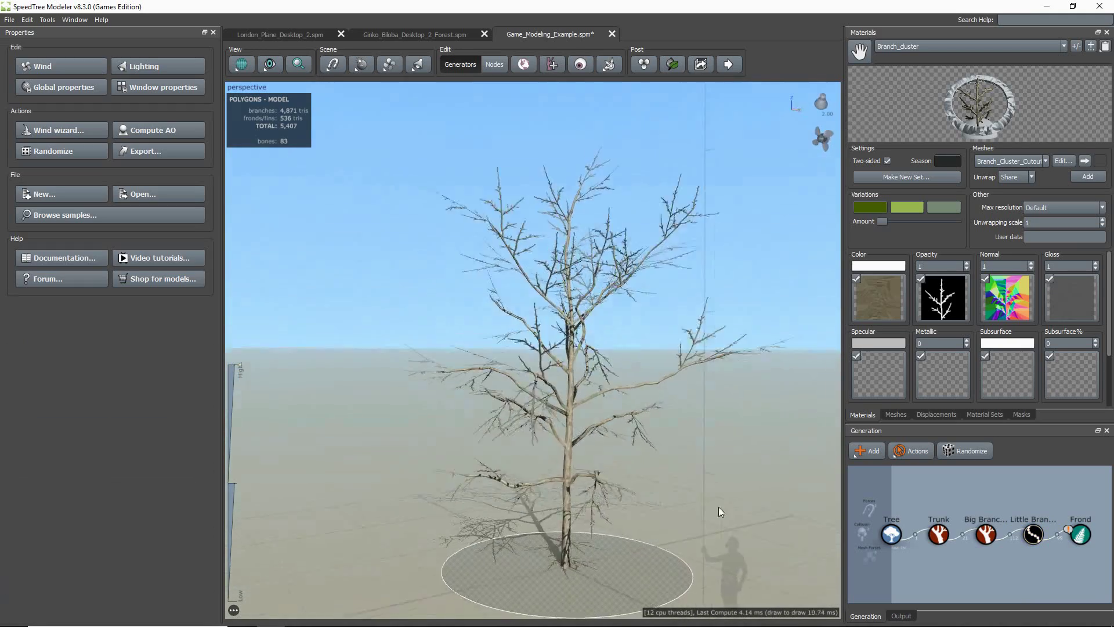
# - Set the frond's fold to 0.04 and its roll to 0.26
pyautogui.click(1080, 535)
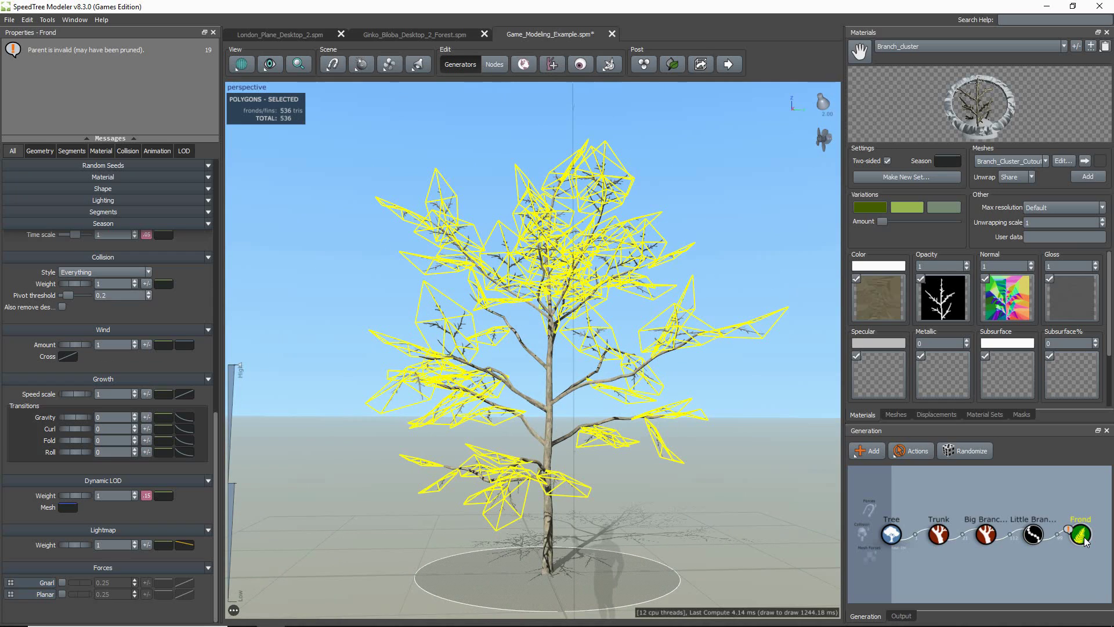
pyautogui.click(143, 177)
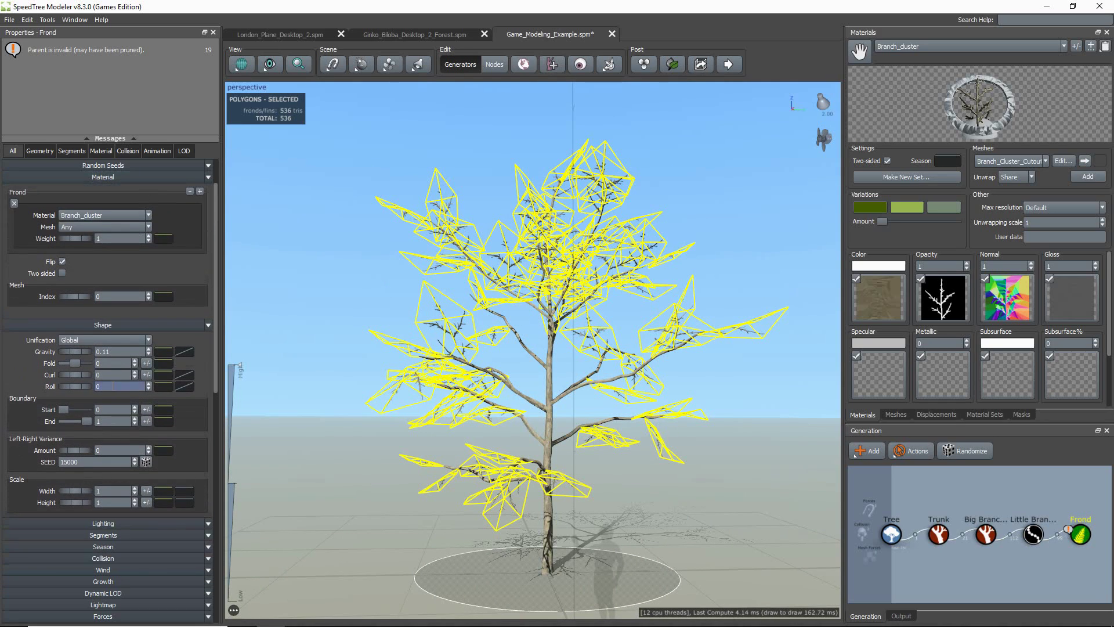
pyautogui.moveTo(73, 364); pyautogui.dragTo(80, 364)
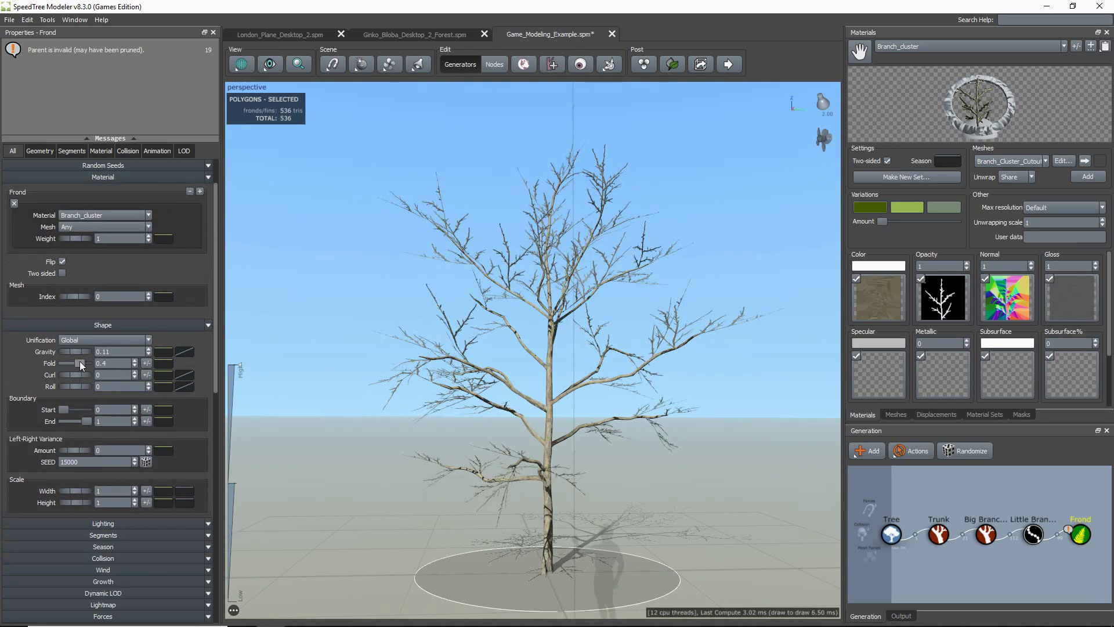
pyautogui.write('4')
pyautogui.press('Return')
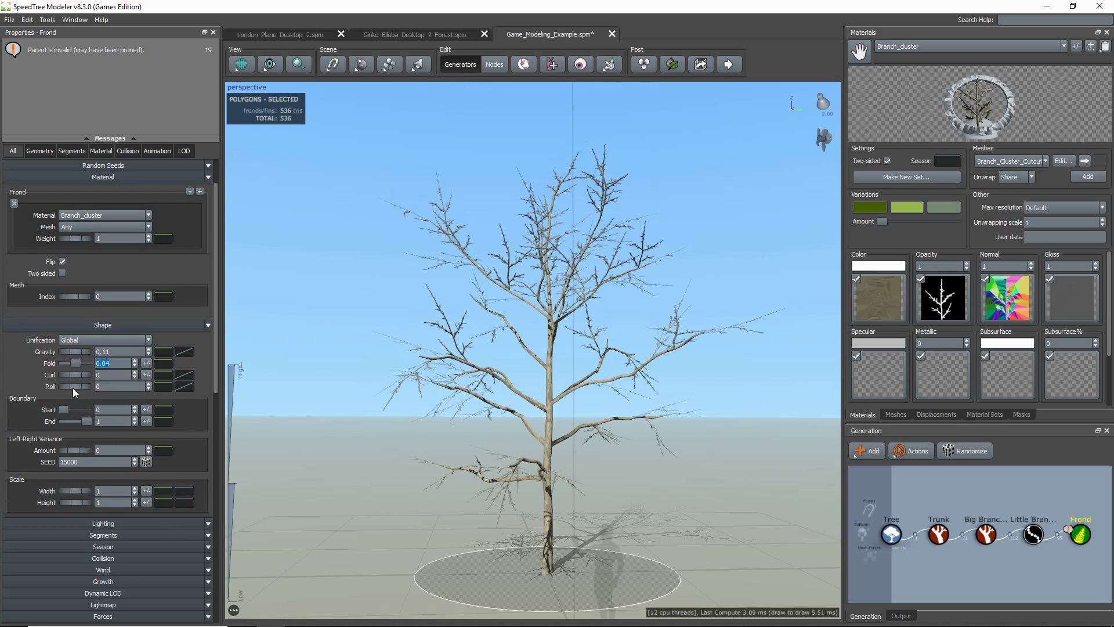
pyautogui.moveTo(72, 385); pyautogui.dragTo(89, 384)
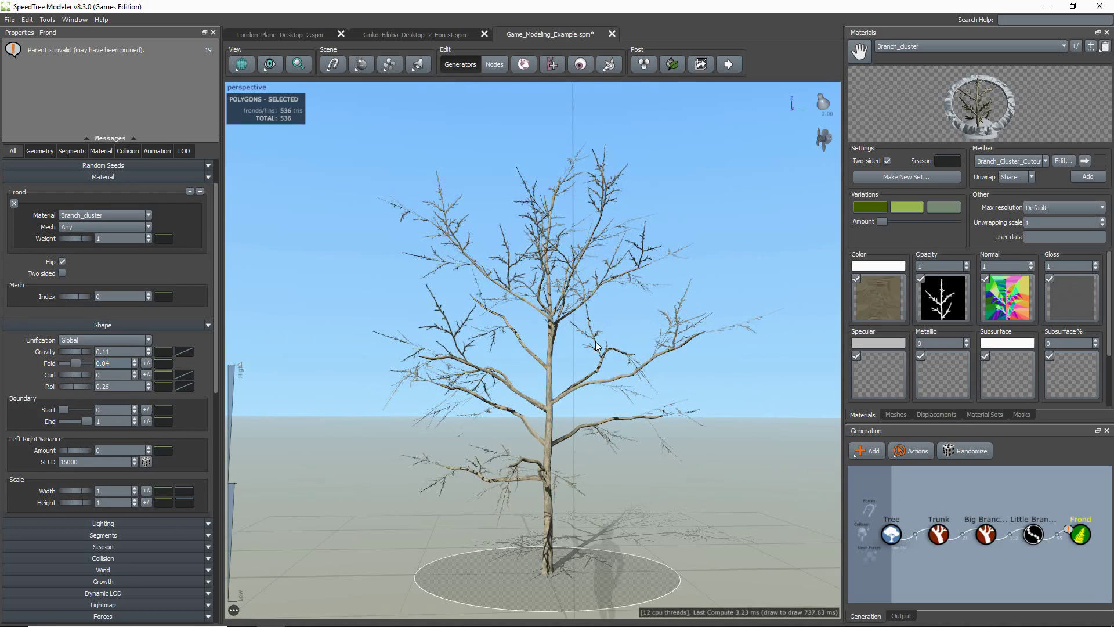
# - Try the Planar force on the little branches
pyautogui.click(1033, 534)
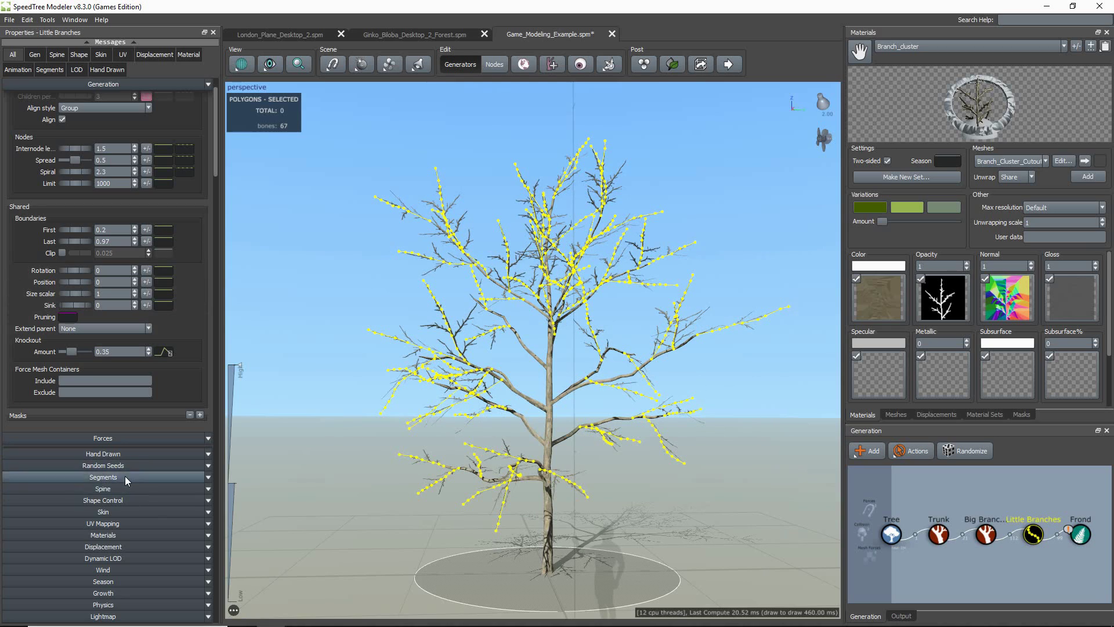
pyautogui.click(1029, 502)
pyautogui.click(1033, 534)
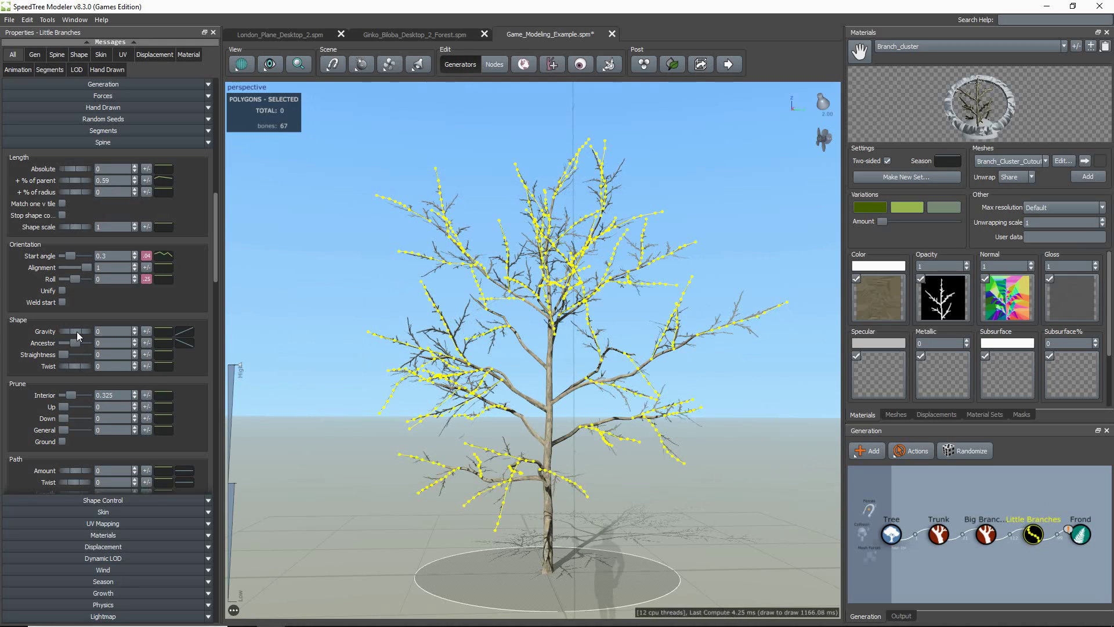
pyautogui.scroll(5, 43, 120)
pyautogui.click(62, 133)
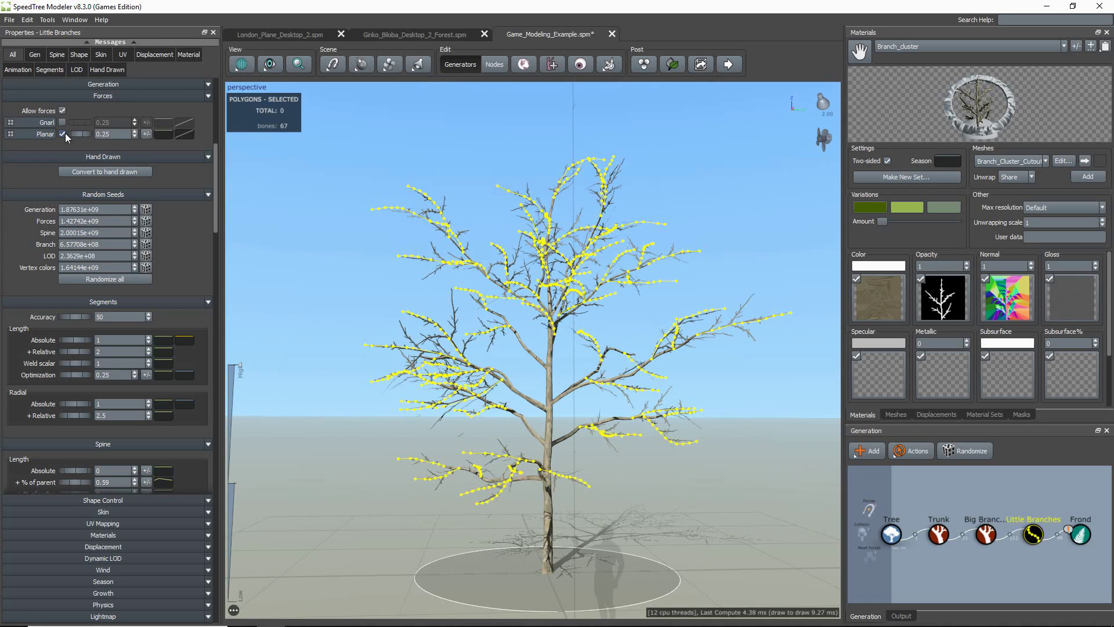
# - Set the little branches' spine gravity to -0.04 and make its Trunk parent curve fall to 0 at the end
pyautogui.scroll(-4, 101, 409)
pyautogui.click(114, 441)
pyautogui.write('0.1')
pyautogui.press('Return')
pyautogui.moveTo(83, 445); pyautogui.dragTo(82, 445)
pyautogui.click(163, 447)
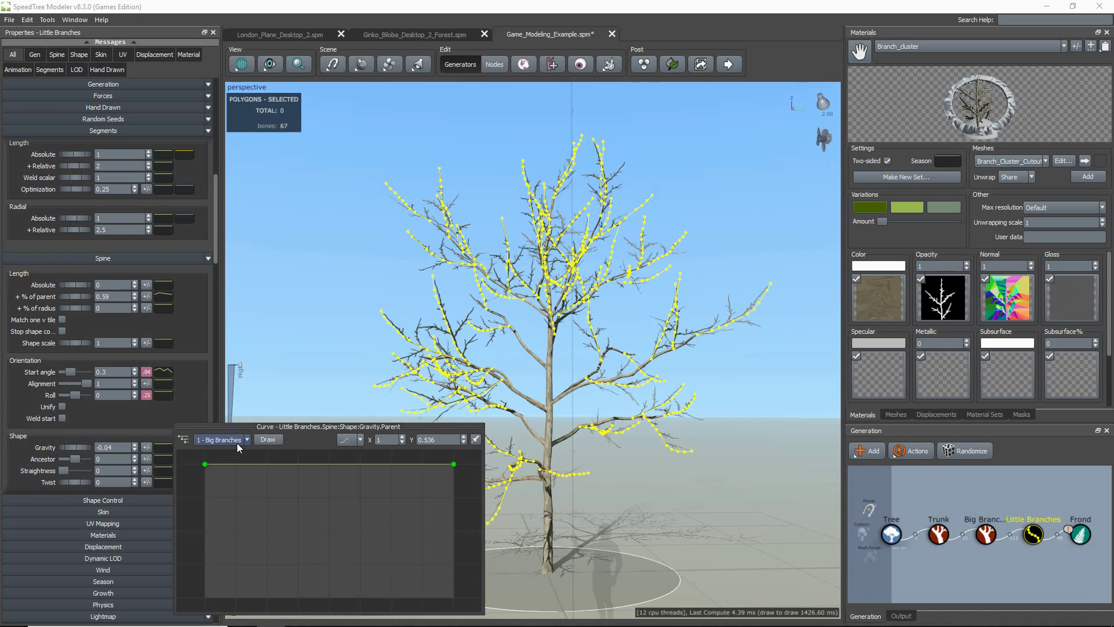
pyautogui.moveTo(455, 469); pyautogui.dragTo(455, 591)
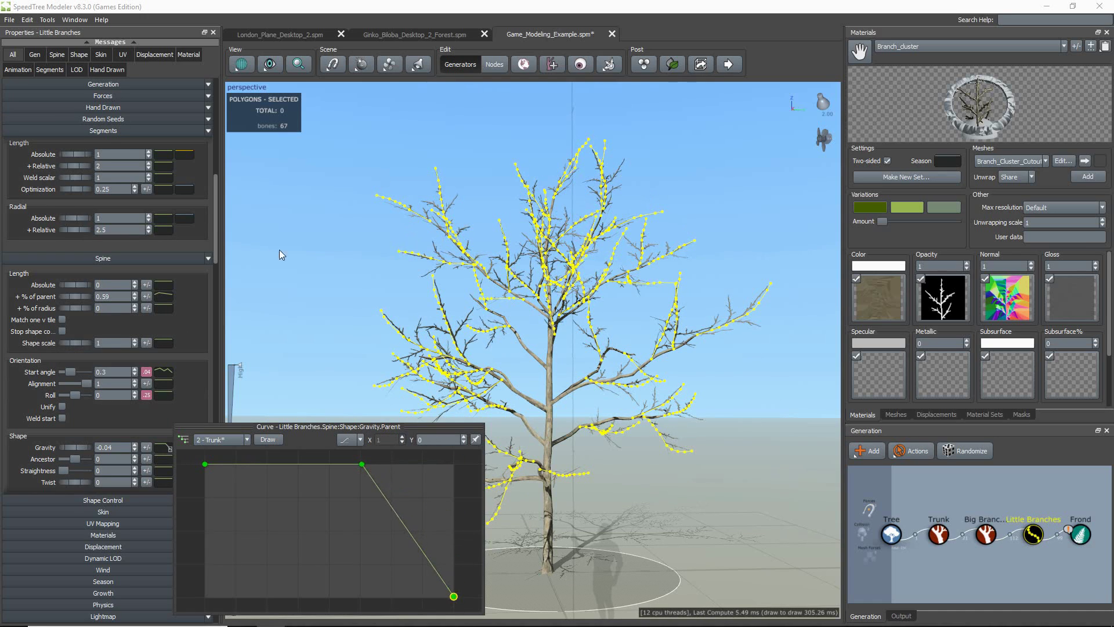
pyautogui.click(331, 239)
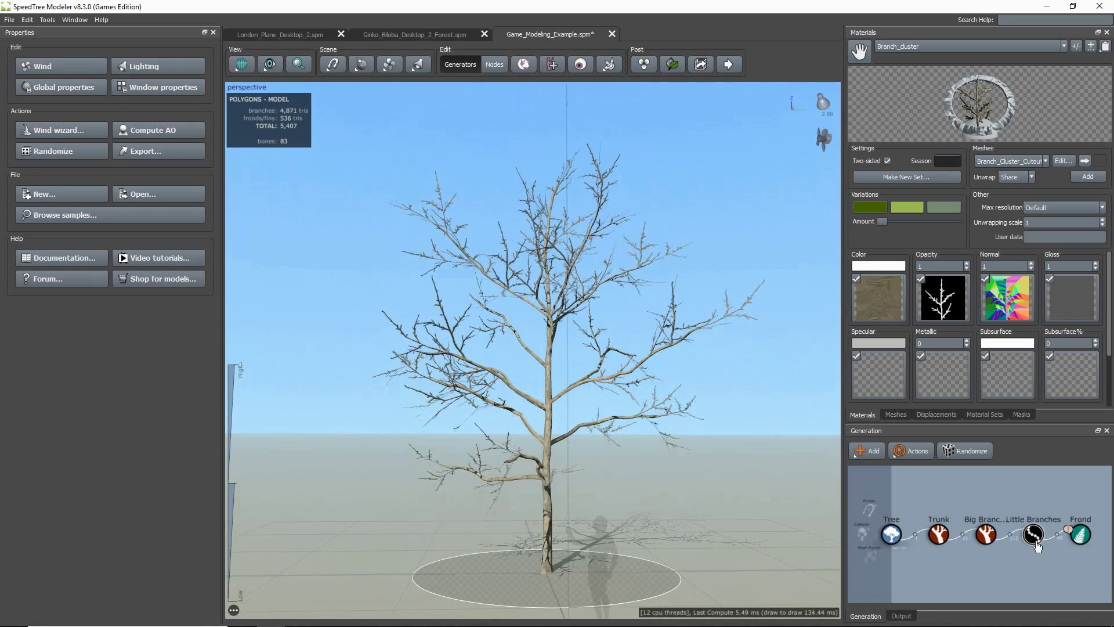
# - Reduce the little branches' knockout amount to 0.225 and inspect the denser tree
pyautogui.click(625, 309)
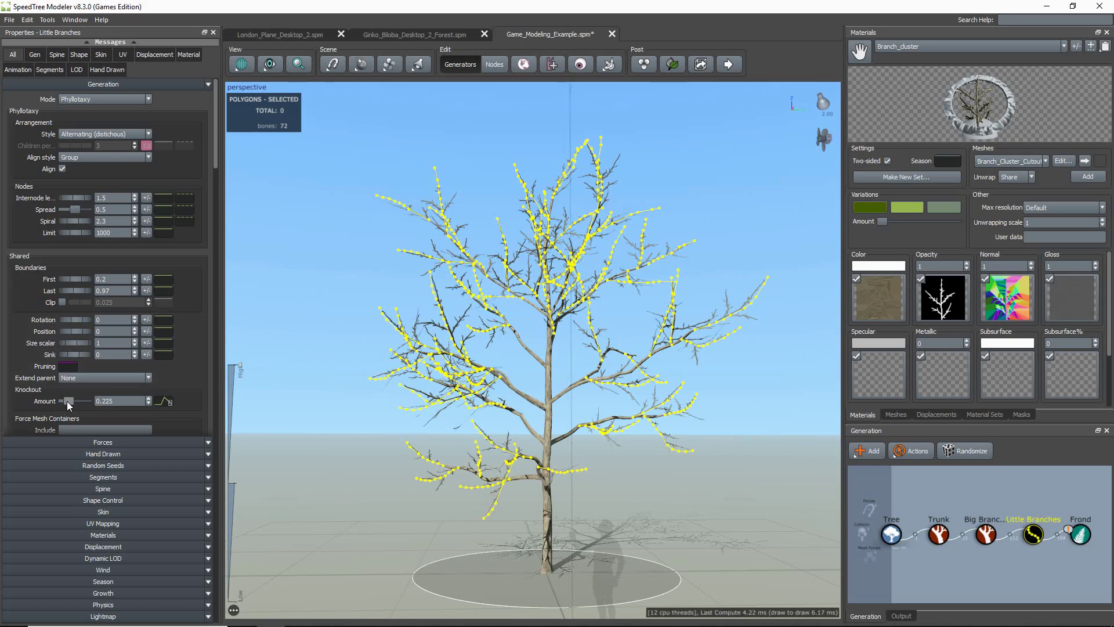
pyautogui.click(385, 266)
pyautogui.moveTo(567, 403); pyautogui.dragTo(537, 379)
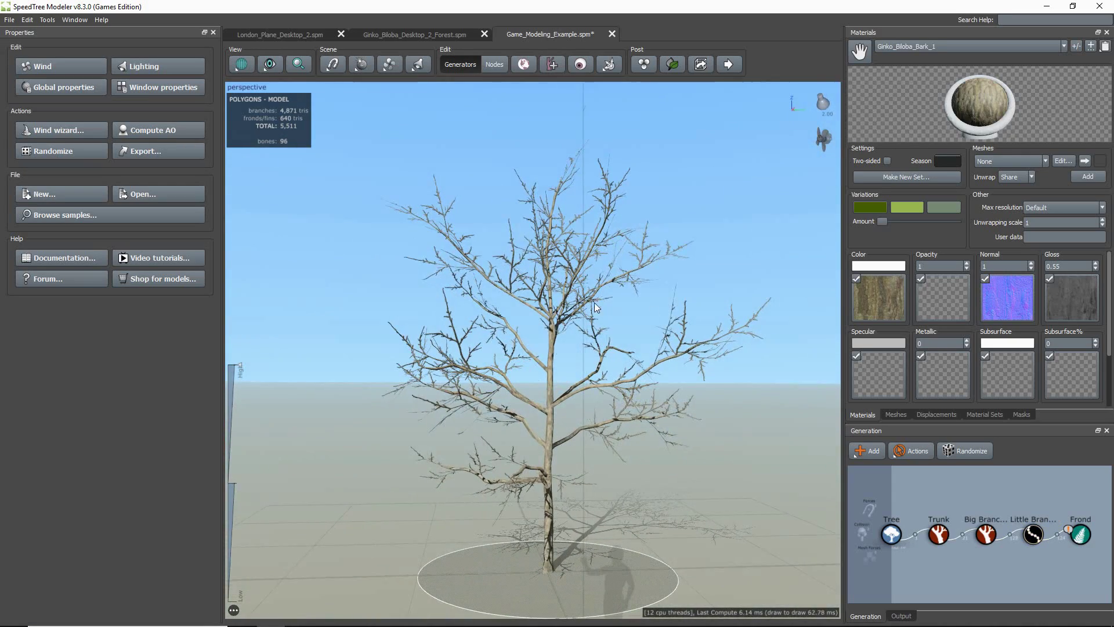
# - Add a Leaf Mesh generator to the Frond and examine how the leaves are distributed on the tree
pyautogui.rightClick(1081, 534)
pyautogui.moveTo(1022, 263)
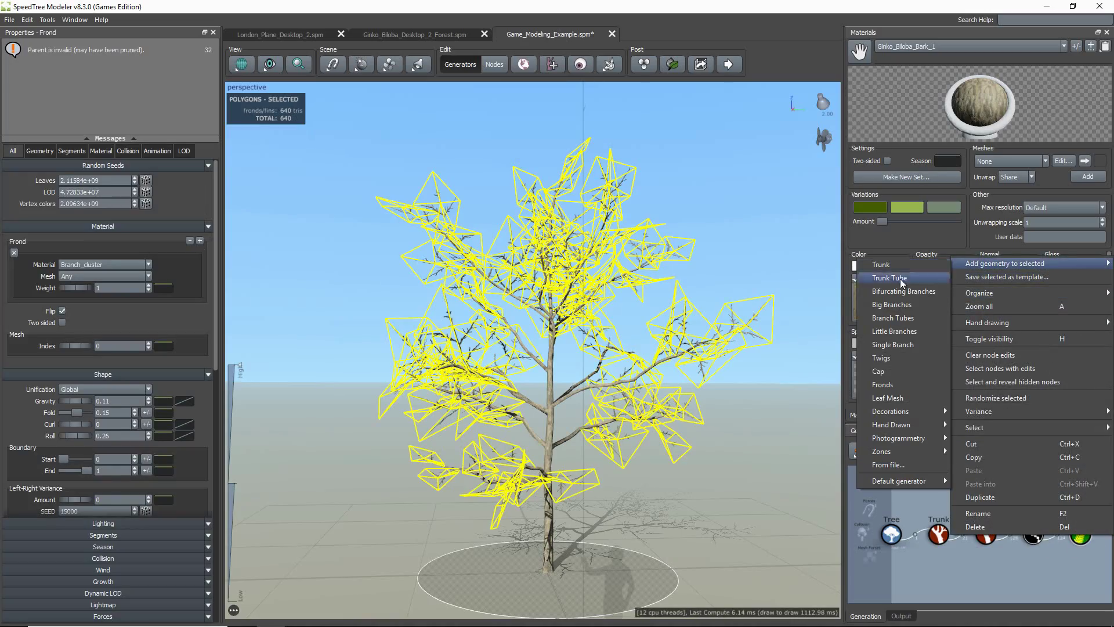
pyautogui.click(892, 399)
pyautogui.moveTo(764, 426)
pyautogui.mouseDown()
pyautogui.moveTo(783, 432)
pyautogui.moveTo(761, 440)
pyautogui.mouseUp()
pyautogui.click(760, 440)
pyautogui.scroll(3, 760, 440)
pyautogui.moveTo(766, 400); pyautogui.dragTo(811, 342)
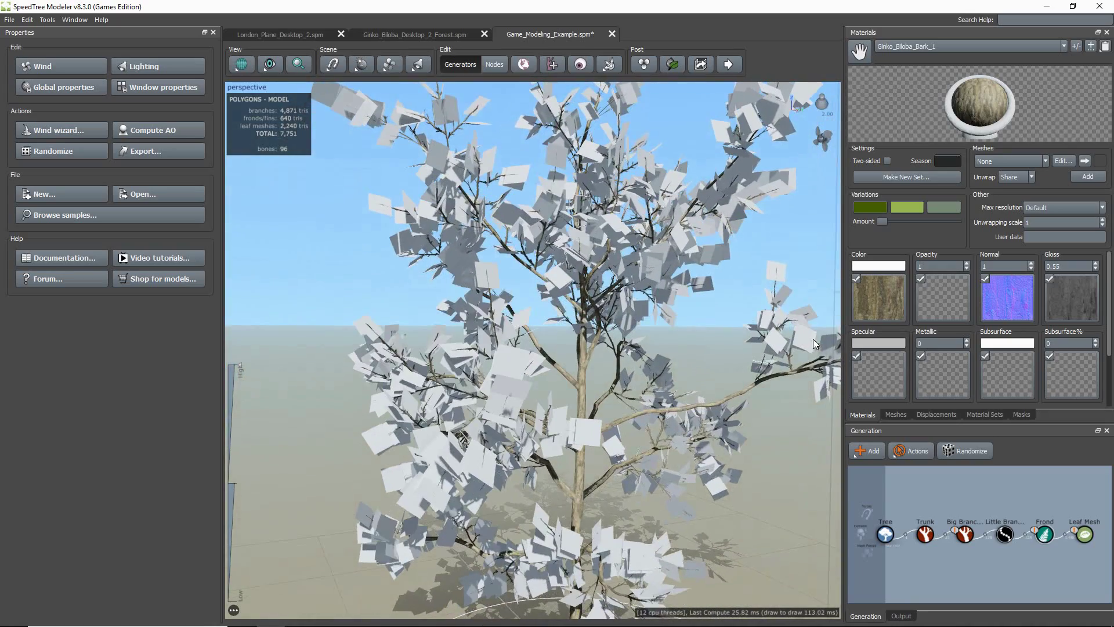
# - Open the Branch_cluster material's cutout mesh for editing and reposition the leaf anchors on its upper left twig
pyautogui.click(776, 349)
pyautogui.click(898, 45)
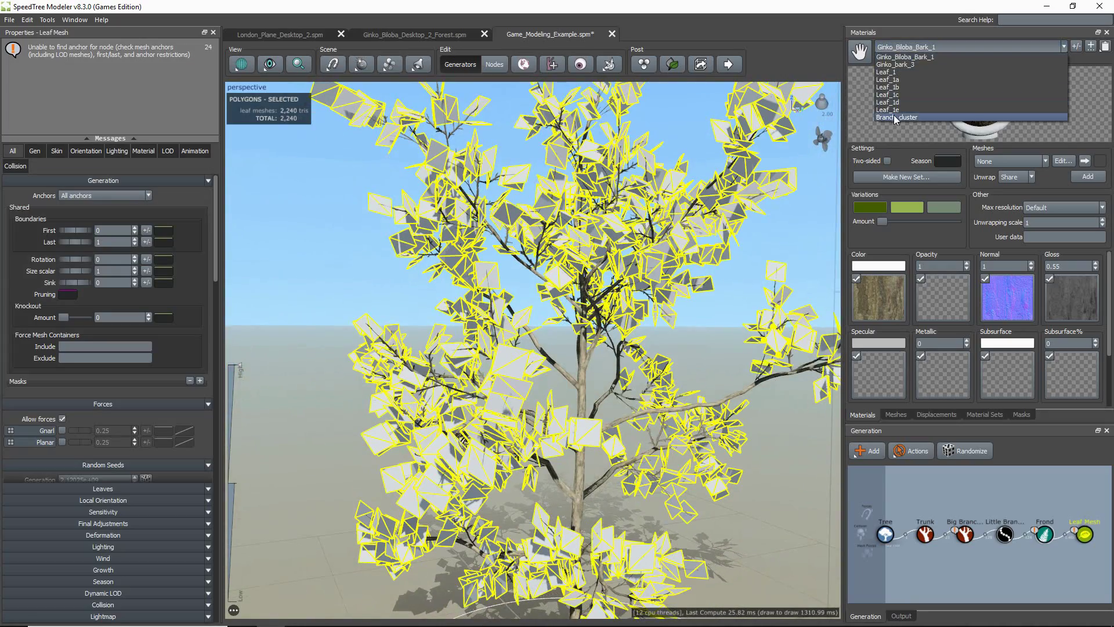
pyautogui.click(892, 118)
pyautogui.click(1063, 161)
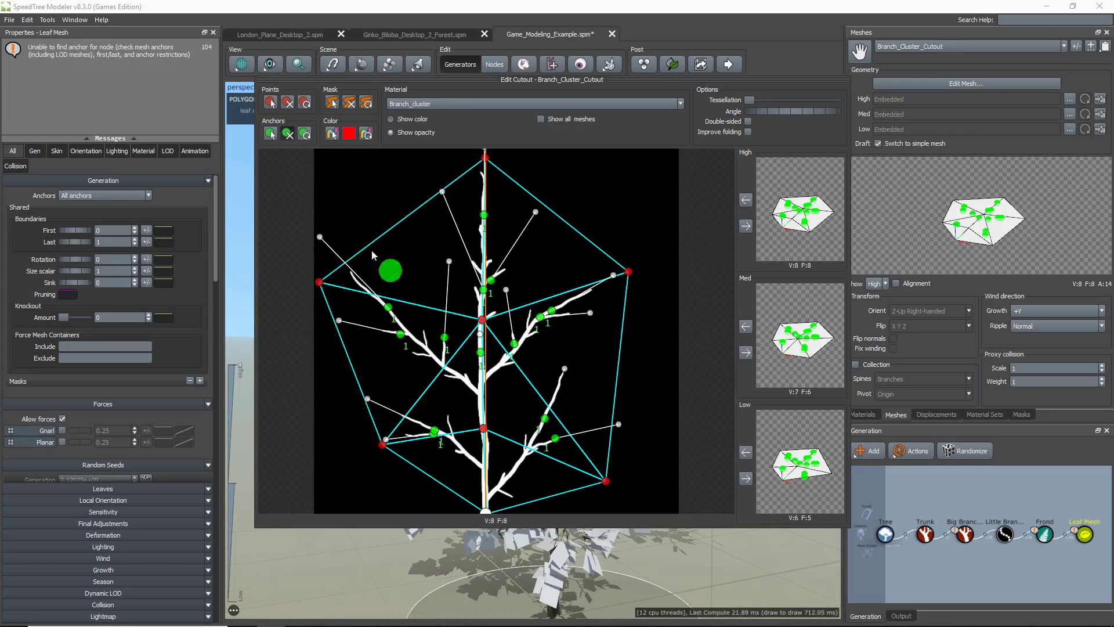
pyautogui.click(285, 134)
pyautogui.moveTo(387, 309); pyautogui.dragTo(395, 348)
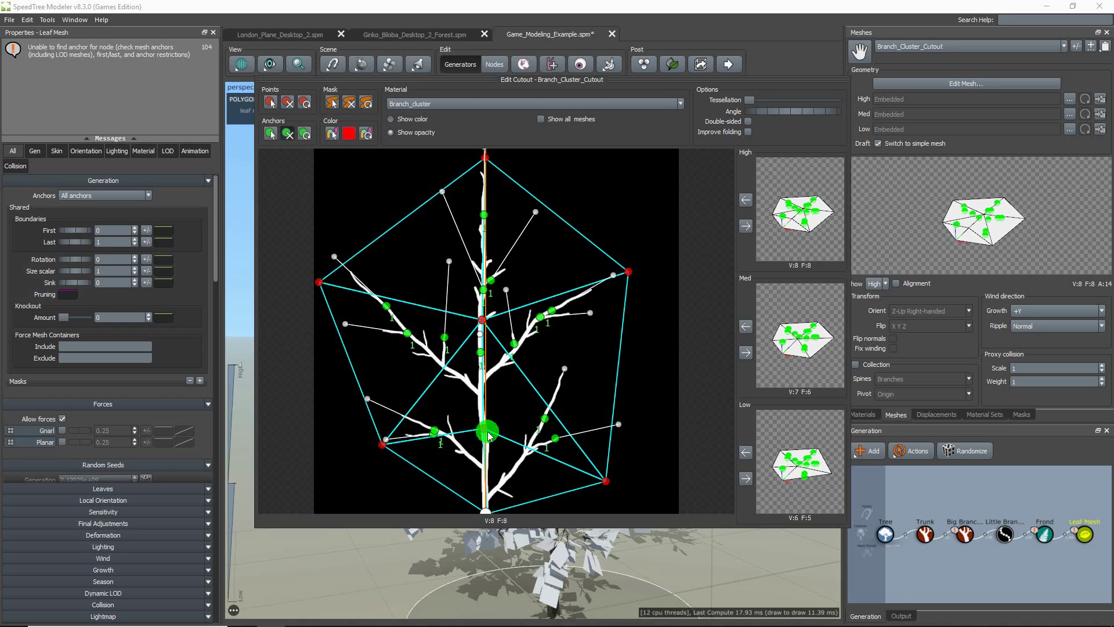
# - Remove the lower central point of the cutout and move the remaining central point down to the branch fork
pyautogui.click(287, 105)
pyautogui.click(483, 429)
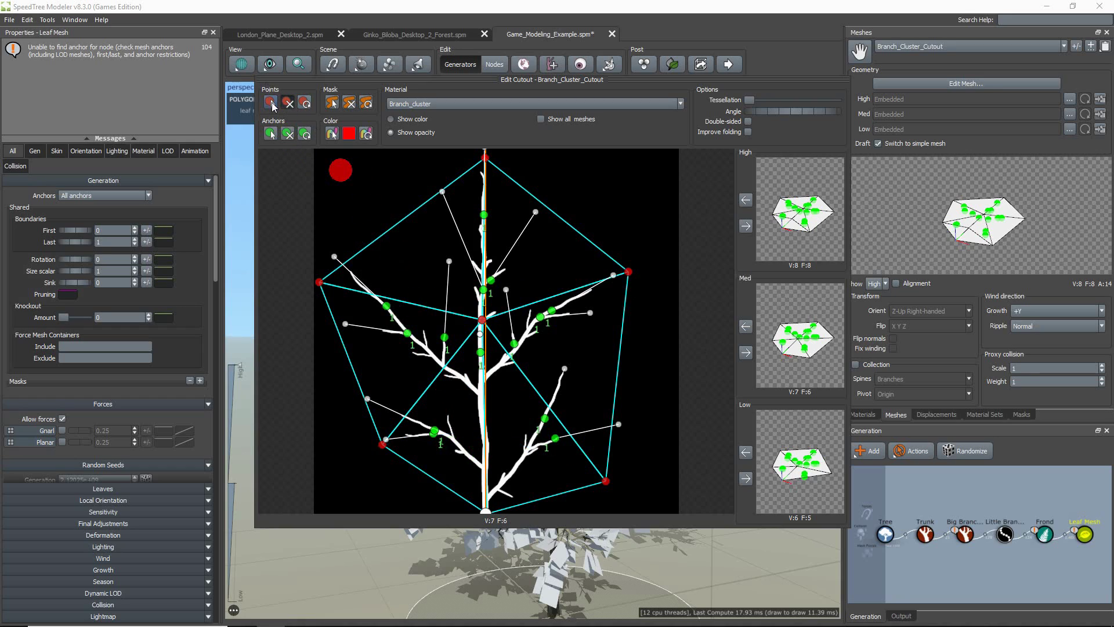
pyautogui.moveTo(483, 323); pyautogui.dragTo(484, 404)
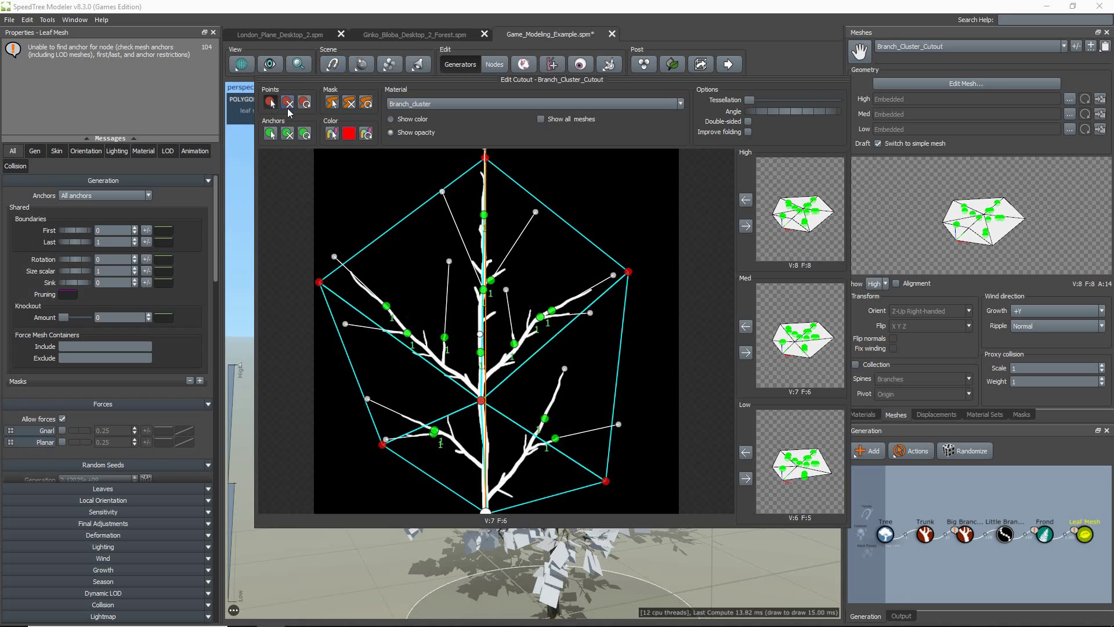
# - Remove the cutout's lower right corner point, stretch the right corner out around the twigs, and store the outline as the Low mesh
pyautogui.click(287, 104)
pyautogui.click(606, 482)
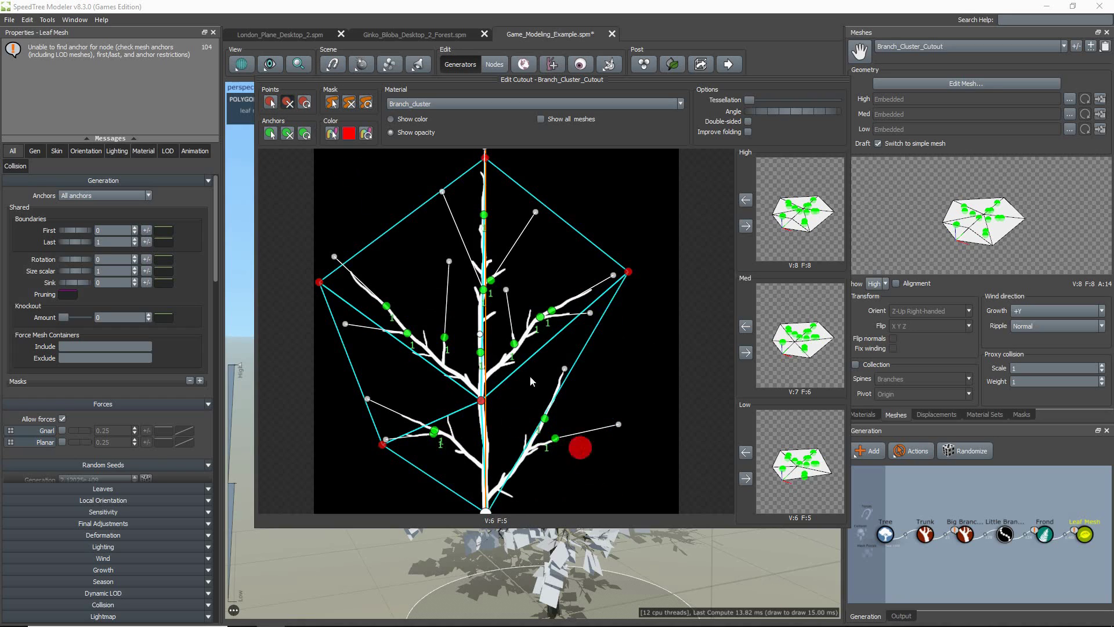
pyautogui.moveTo(628, 272); pyautogui.dragTo(773, 395)
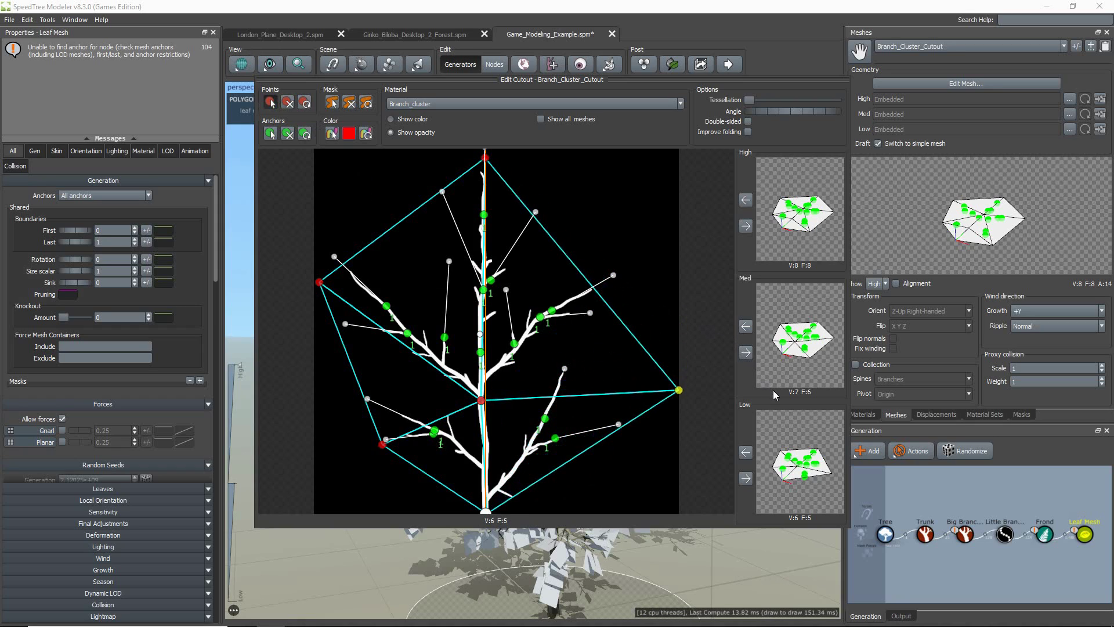
pyautogui.click(747, 479)
pyautogui.click(740, 559)
pyautogui.moveTo(662, 464); pyautogui.dragTo(652, 476)
pyautogui.scroll(-4, 653, 476)
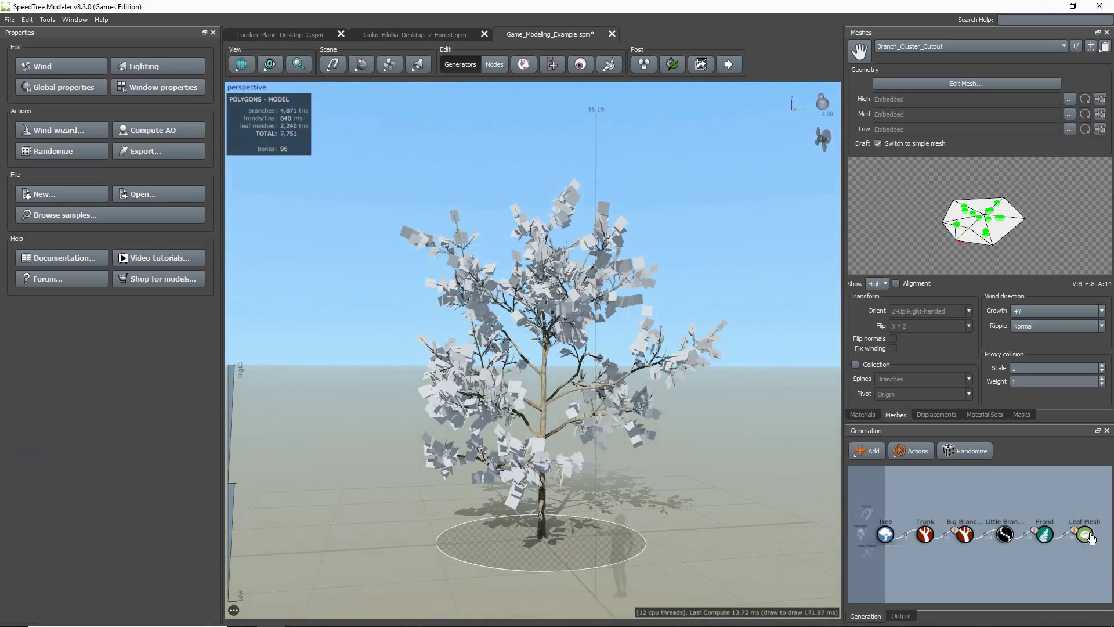
# - Assign the Leaf_1_set material to the leaf mesh and set the leaf size to 2.75
pyautogui.click(1085, 534)
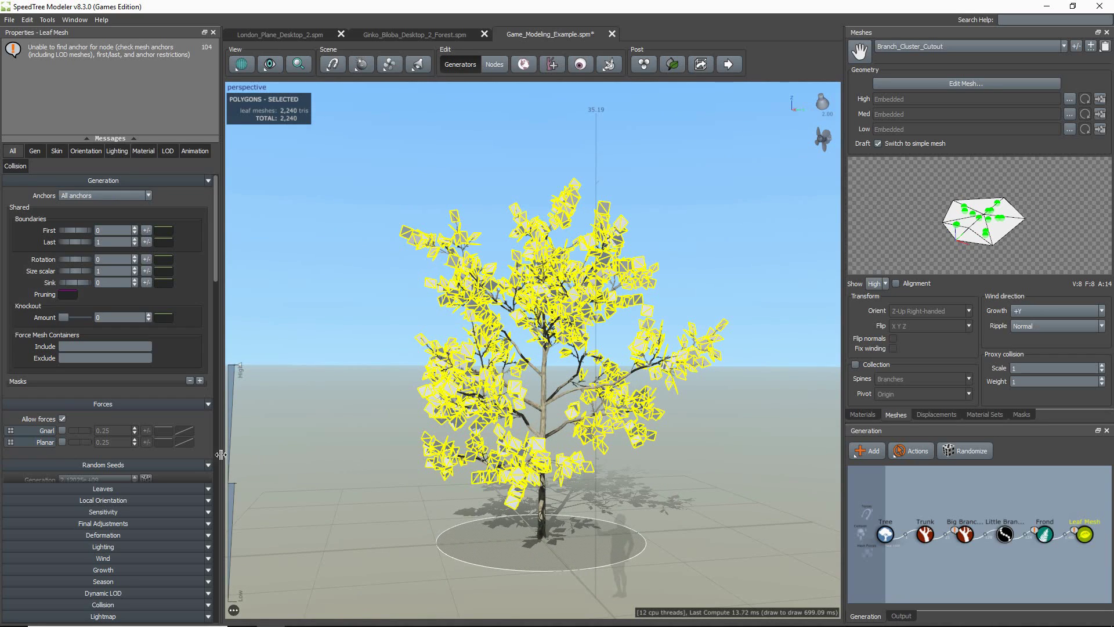
pyautogui.click(148, 487)
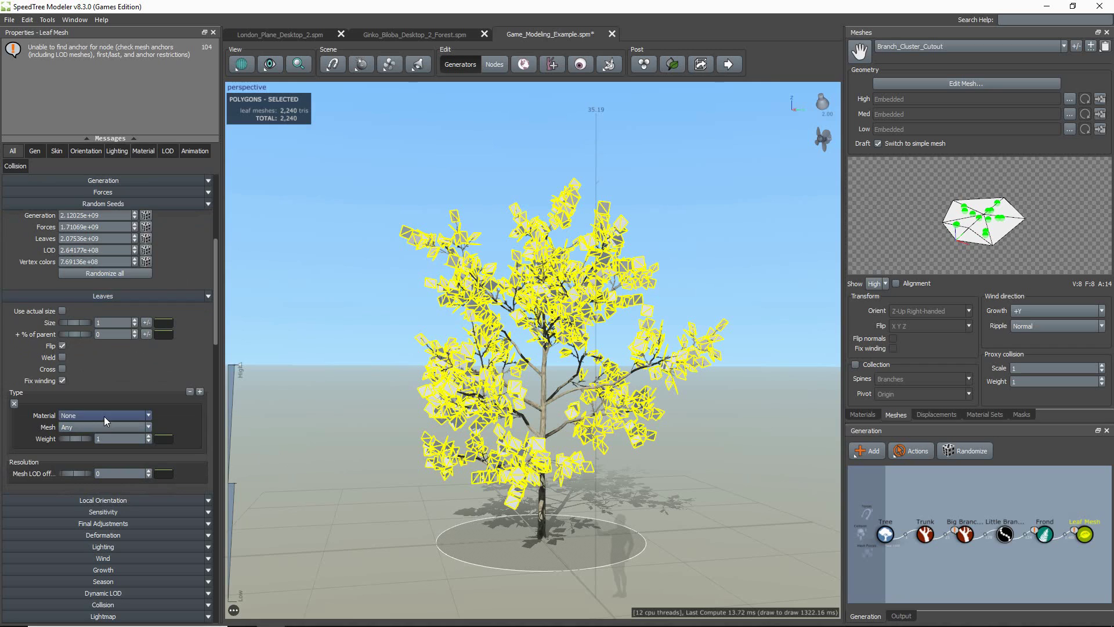
pyautogui.click(103, 416)
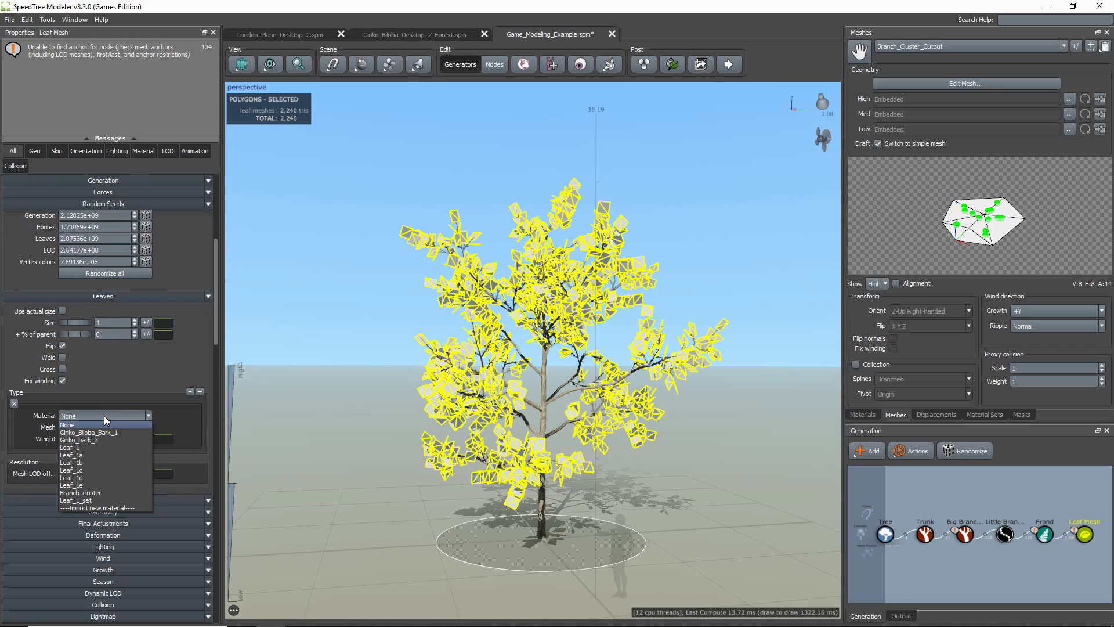
pyautogui.click(98, 500)
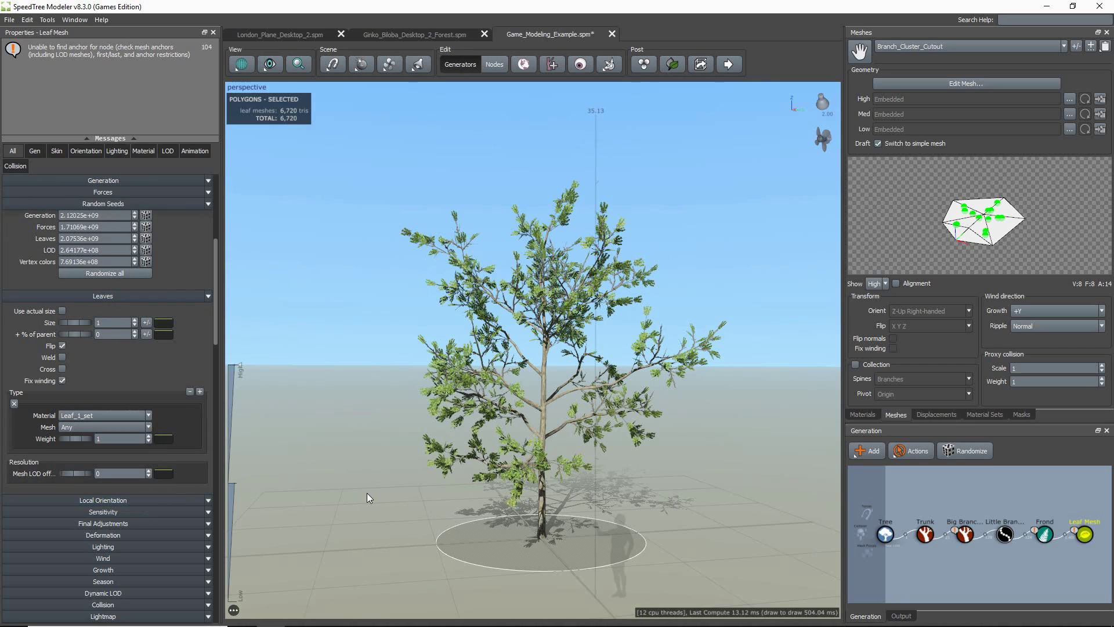
pyautogui.moveTo(367, 493); pyautogui.dragTo(307, 451)
pyautogui.write('2.75')
pyautogui.press('Return')
# - Deform the leaves with fold -0.38, curl 0.07 and twist 0.98, and lower the start of the curl's parent curve
pyautogui.click(140, 534)
pyautogui.moveTo(74, 398)
pyautogui.mouseDown()
pyautogui.moveTo(42, 401)
pyautogui.moveTo(77, 410)
pyautogui.mouseUp()
pyautogui.click(164, 409)
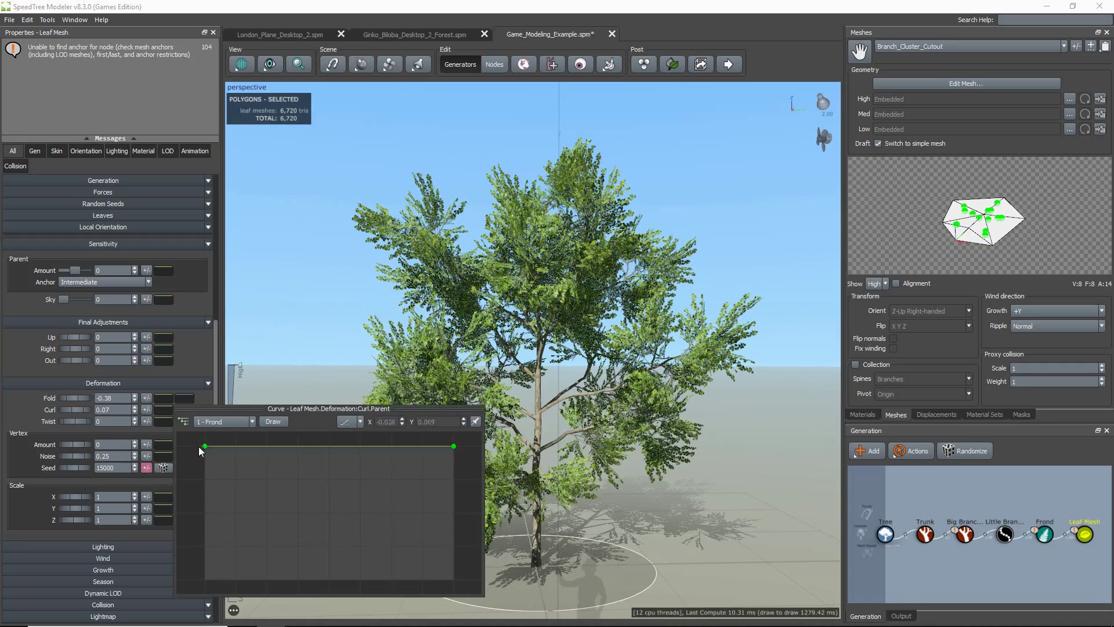
pyautogui.moveTo(205, 446); pyautogui.dragTo(293, 517)
pyautogui.moveTo(76, 421); pyautogui.dragTo(134, 420)
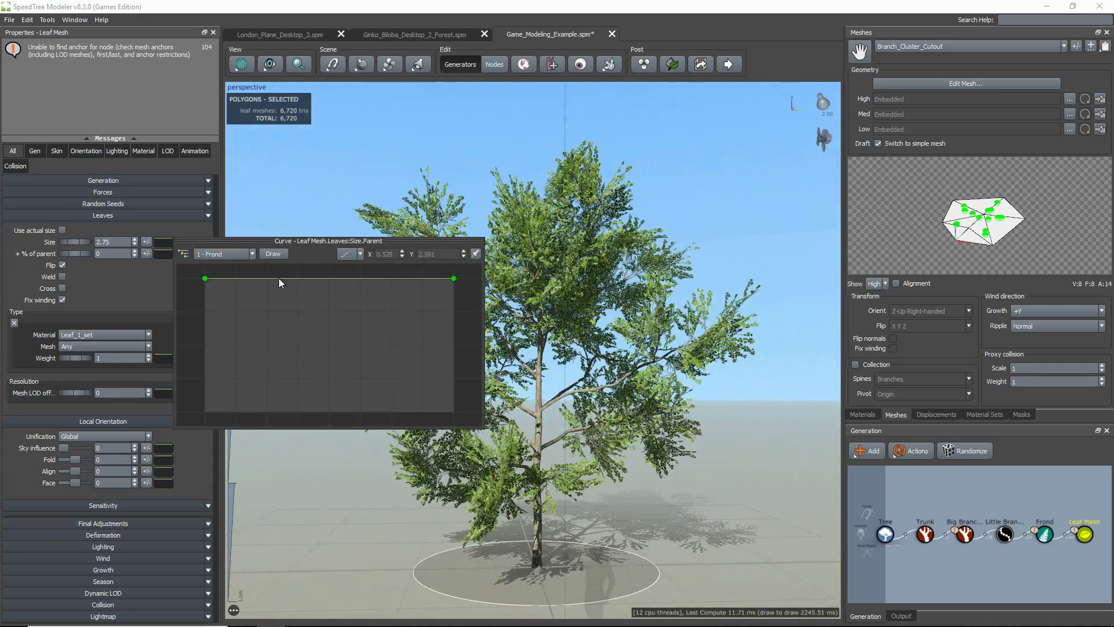
# - Shape the leaf size's parent curves: taper both ends for Big Branches, ending at 2.298, and end the Trunk curve at 2.714
pyautogui.moveTo(452, 276); pyautogui.dragTo(453, 306)
pyautogui.moveTo(203, 276); pyautogui.dragTo(205, 311)
pyautogui.click(235, 279)
pyautogui.moveTo(454, 278); pyautogui.dragTo(454, 301)
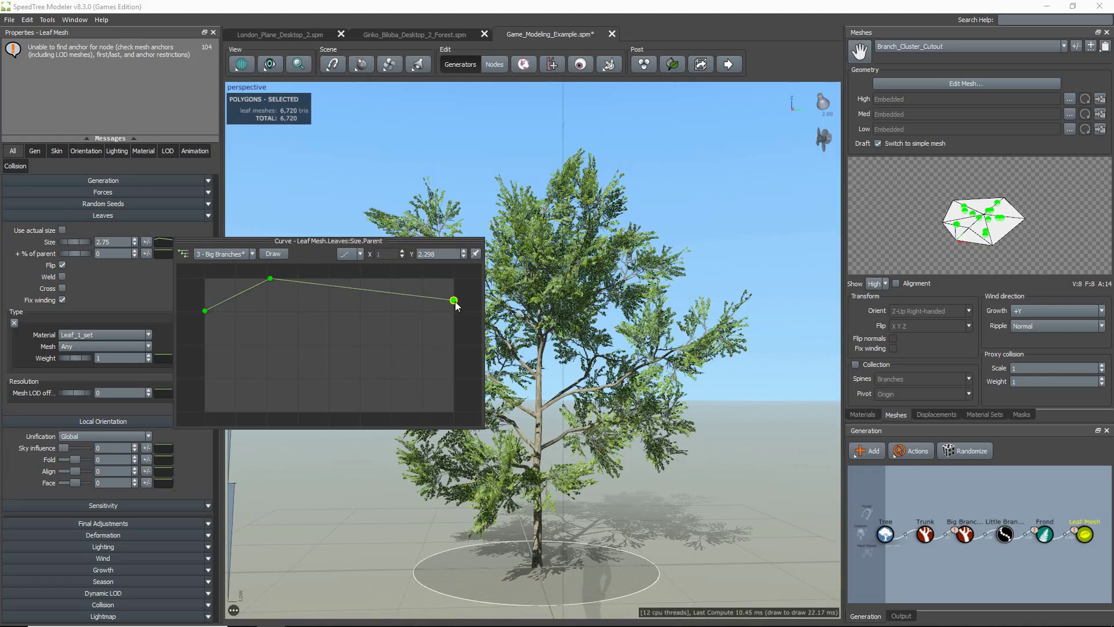
pyautogui.click(238, 285)
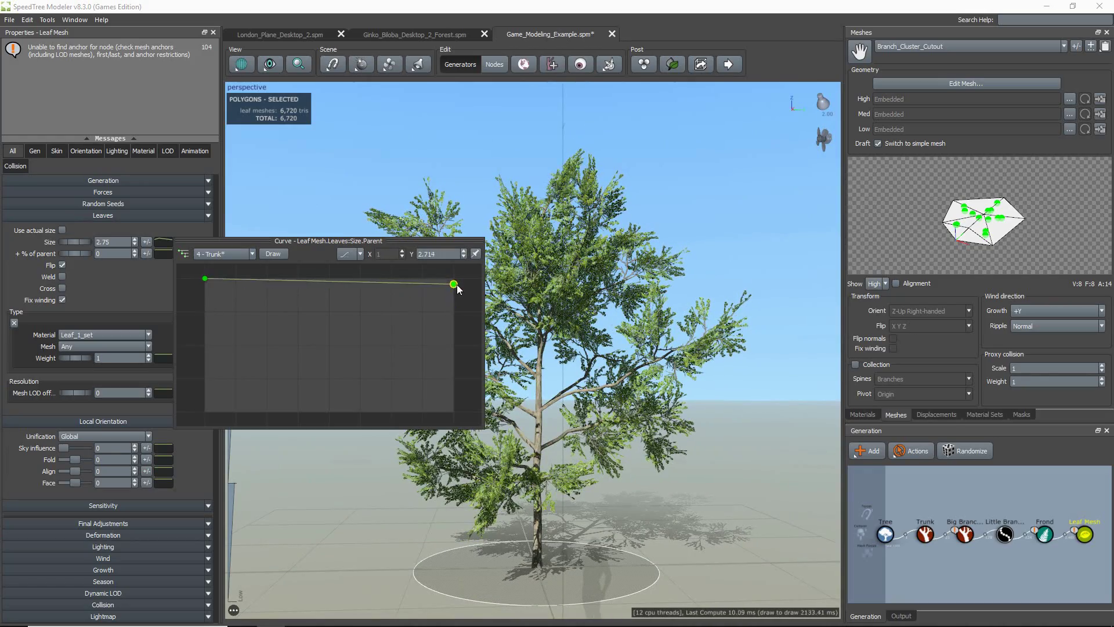
# - Set the leaves' sky influence to 0.35 and their parent sensitivity to 1 with a Global anchor and a falling curve
pyautogui.moveTo(64, 448); pyautogui.dragTo(95, 440)
pyautogui.scroll(-3, 80, 464)
pyautogui.click(78, 452)
pyautogui.click(71, 461)
pyautogui.click(164, 440)
pyautogui.click(349, 440)
pyautogui.click(381, 293)
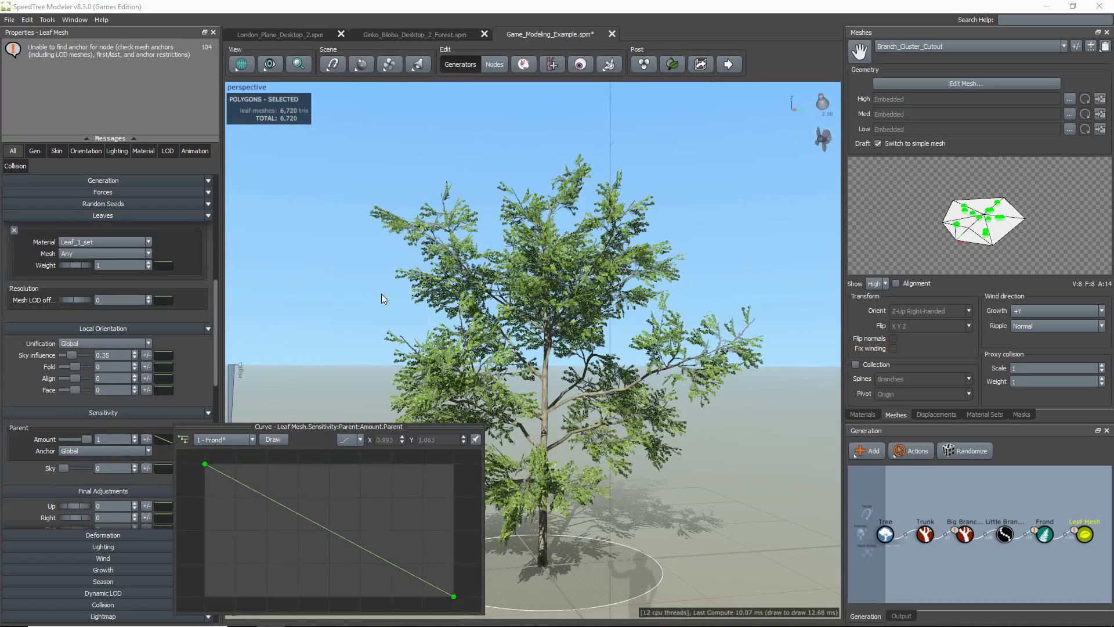
# - Lower the start of the leaf mesh's sky influence parent curve so it rises along the parent
pyautogui.scroll(-3, 319, 524)
pyautogui.moveTo(393, 567); pyautogui.dragTo(407, 625)
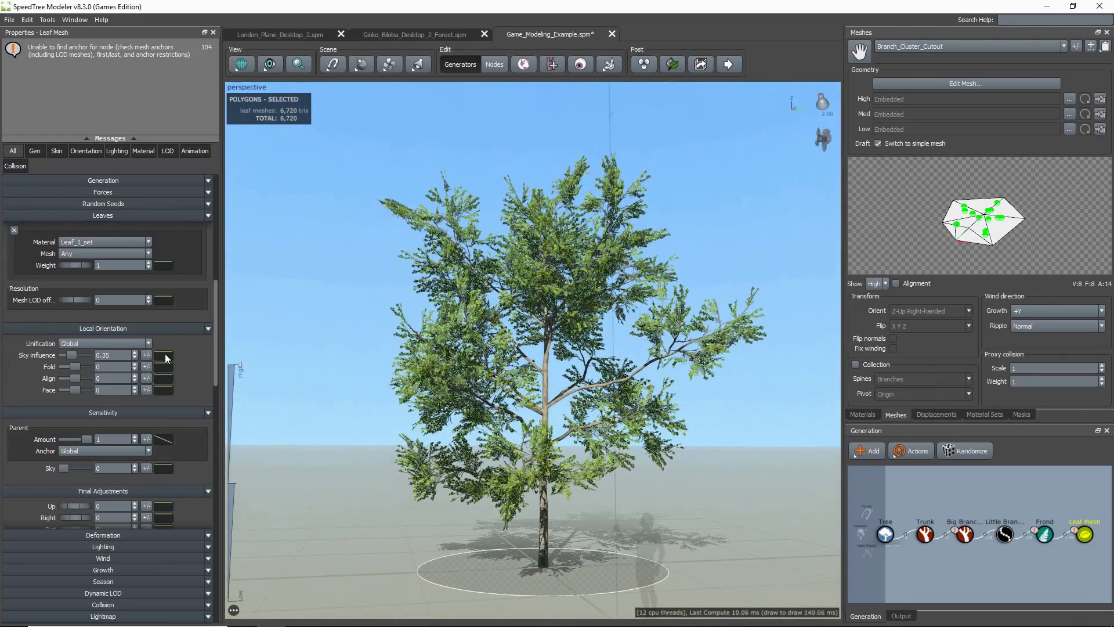
pyautogui.click(163, 355)
pyautogui.moveTo(209, 462)
pyautogui.mouseDown()
pyautogui.moveTo(236, 399)
pyautogui.moveTo(232, 365)
pyautogui.moveTo(224, 457)
pyautogui.mouseUp()
# - Give the leaves' sky influence, the Up, Right and Out adjustments, and the fold, curl and twist a variance of .10
pyautogui.doubleClick(146, 356)
pyautogui.scroll(-3, 147, 493)
pyautogui.doubleClick(146, 338)
pyautogui.doubleClick(148, 348)
pyautogui.doubleClick(148, 361)
pyautogui.doubleClick(148, 399)
pyautogui.click(149, 412)
pyautogui.write('10')
pyautogui.click(146, 420)
pyautogui.write('10')
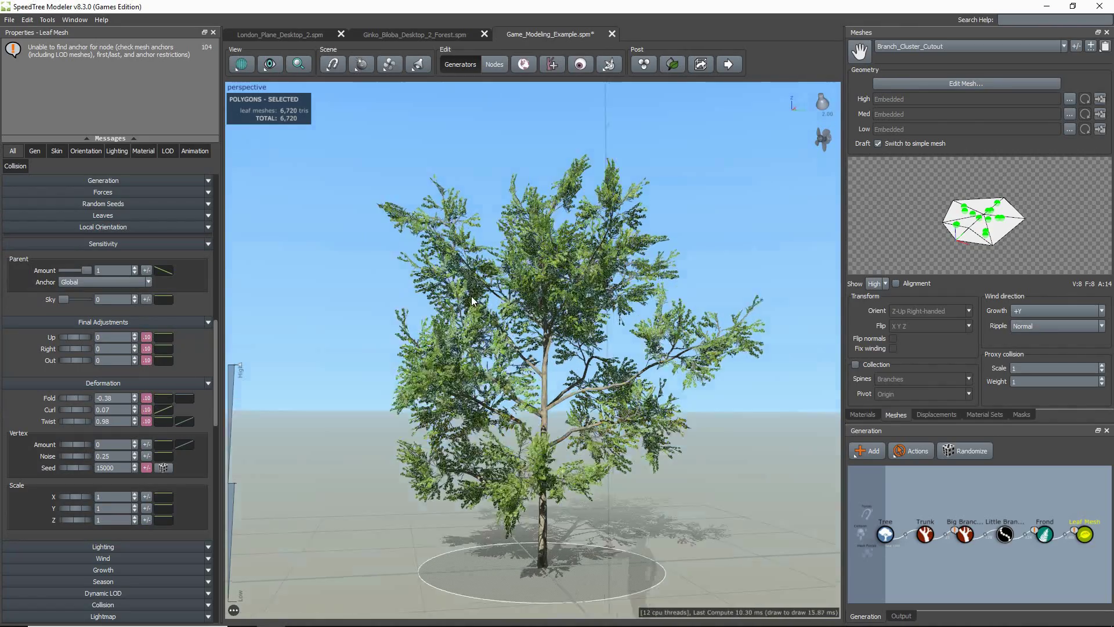
# - Try the Right final adjustment on the leaves and set their curl to -0.1
pyautogui.moveTo(71, 350)
pyautogui.mouseDown()
pyautogui.moveTo(53, 347)
pyautogui.moveTo(84, 350)
pyautogui.mouseUp()
pyautogui.moveTo(313, 351); pyautogui.dragTo(80, 354)
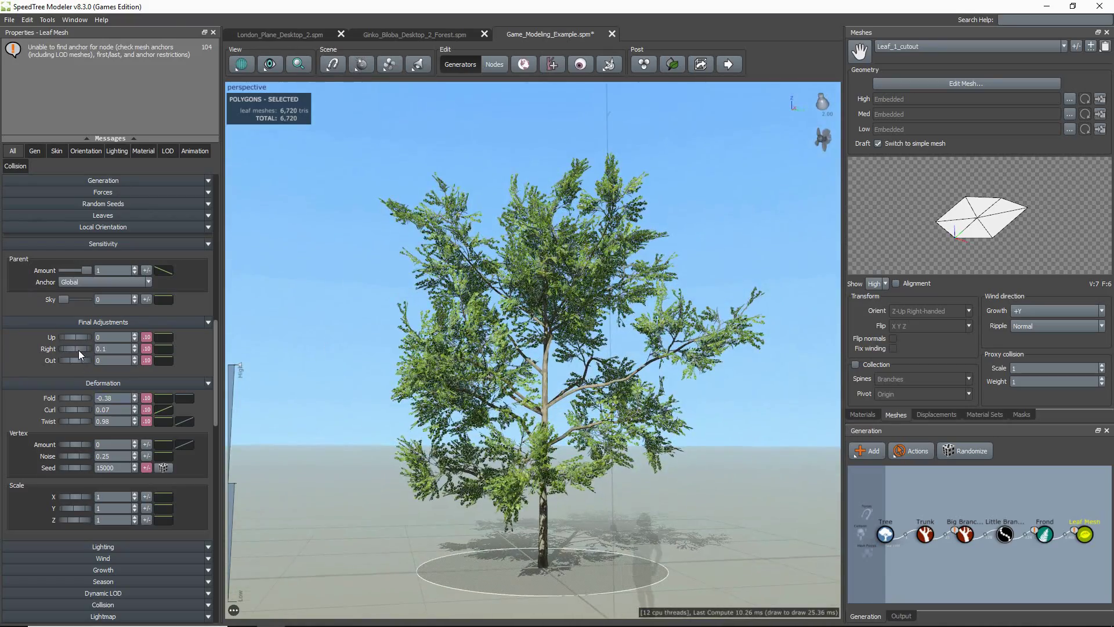
pyautogui.moveTo(76, 409)
pyautogui.mouseDown()
pyautogui.moveTo(88, 407)
pyautogui.moveTo(68, 409)
pyautogui.mouseUp()
# - Adjust the middle of the big branches' Trunk parent curve for spine length as a percentage of the parent
pyautogui.click(518, 405)
pyautogui.click(163, 328)
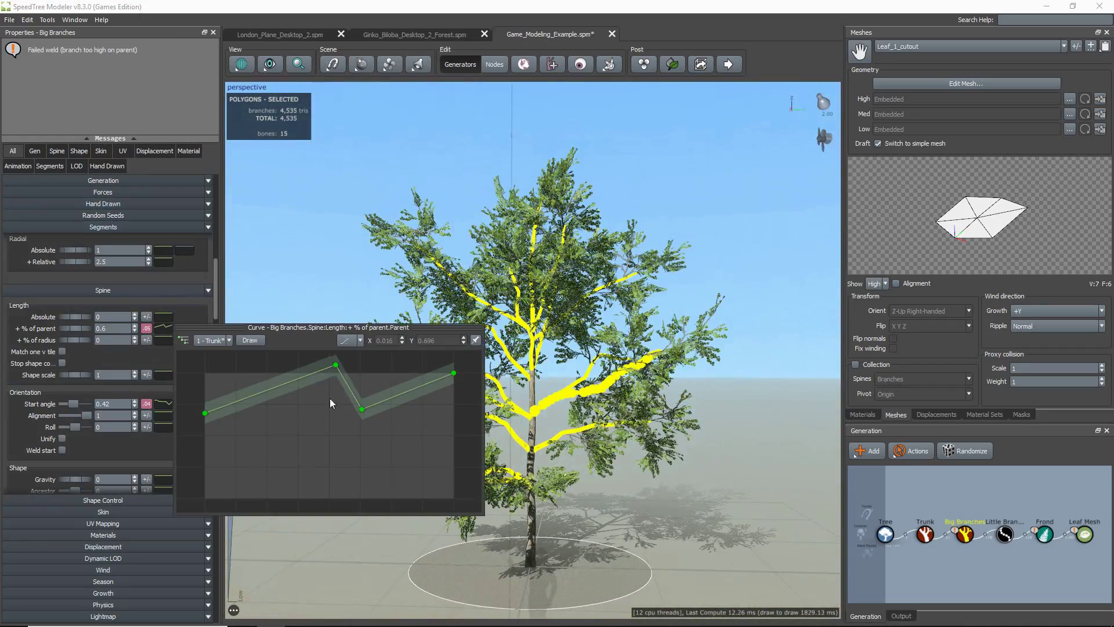
pyautogui.click(326, 372)
# - Set the little branches' knockout amount to 0 and adjust where they first start along the parent
pyautogui.click(581, 458)
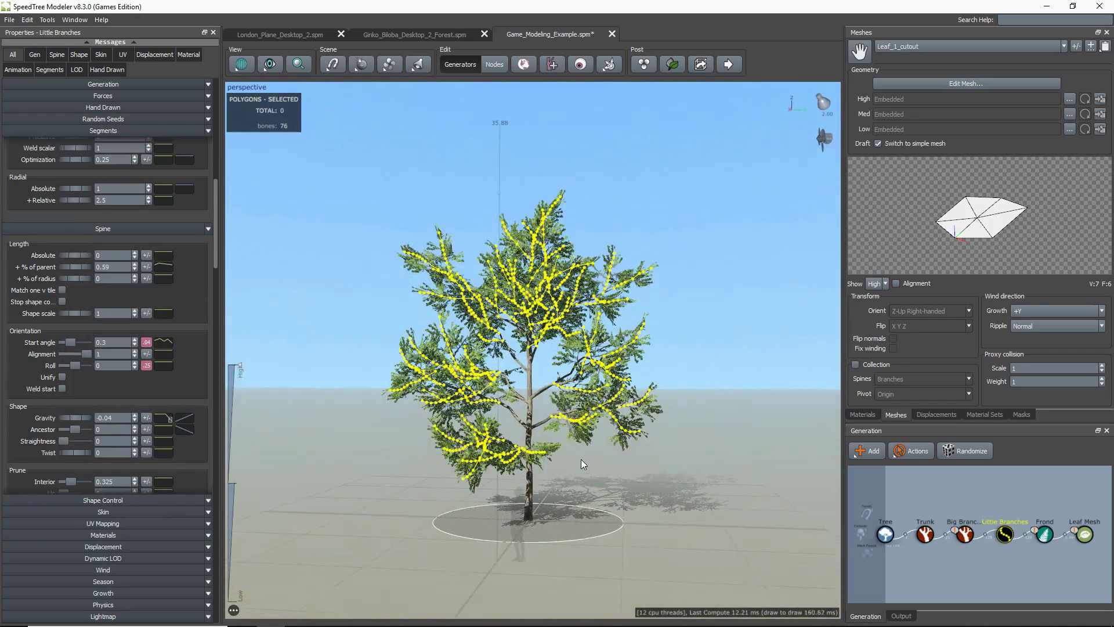
pyautogui.moveTo(69, 401); pyautogui.dragTo(64, 402)
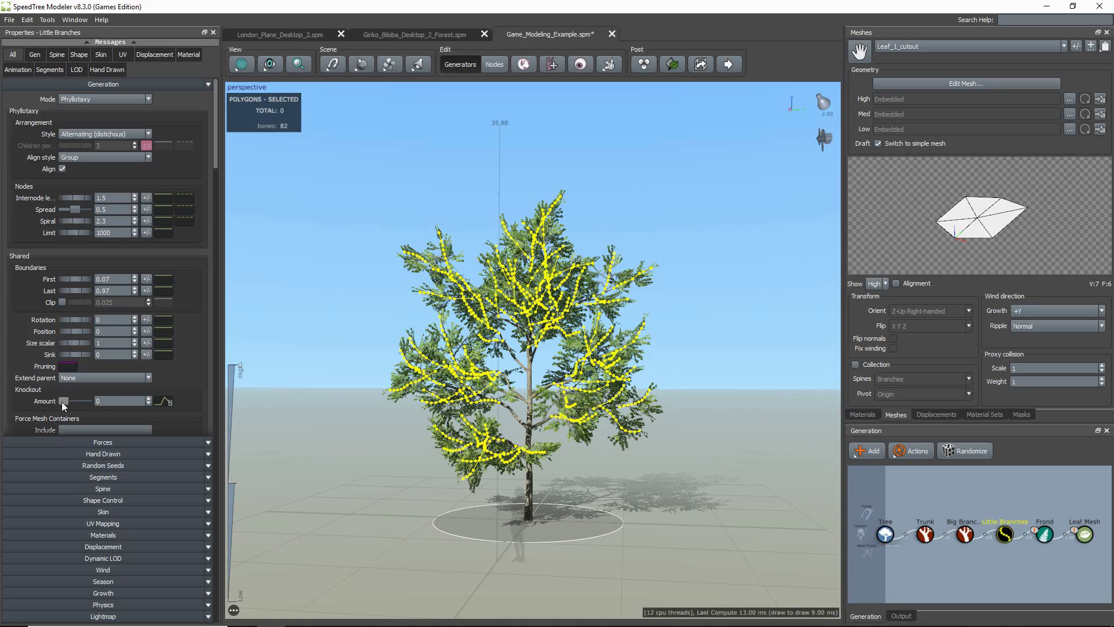
pyautogui.moveTo(75, 279); pyautogui.dragTo(50, 252)
pyautogui.moveTo(325, 371)
pyautogui.mouseDown()
pyautogui.moveTo(378, 420)
pyautogui.moveTo(319, 364)
pyautogui.mouseUp()
pyautogui.click(116, 489)
pyautogui.moveTo(62, 395); pyautogui.dragTo(67, 400)
pyautogui.click(118, 83)
# - Reshape the little branches' spine length curve, lowering its end point, and inspect the tree's silhouette
pyautogui.click(81, 488)
pyautogui.click(164, 255)
pyautogui.moveTo(455, 355); pyautogui.dragTo(456, 427)
pyautogui.click(164, 256)
pyautogui.moveTo(208, 356); pyautogui.dragTo(214, 294)
pyautogui.click(400, 473)
pyautogui.moveTo(406, 473); pyautogui.dragTo(448, 441)
pyautogui.scroll(3, 449, 441)
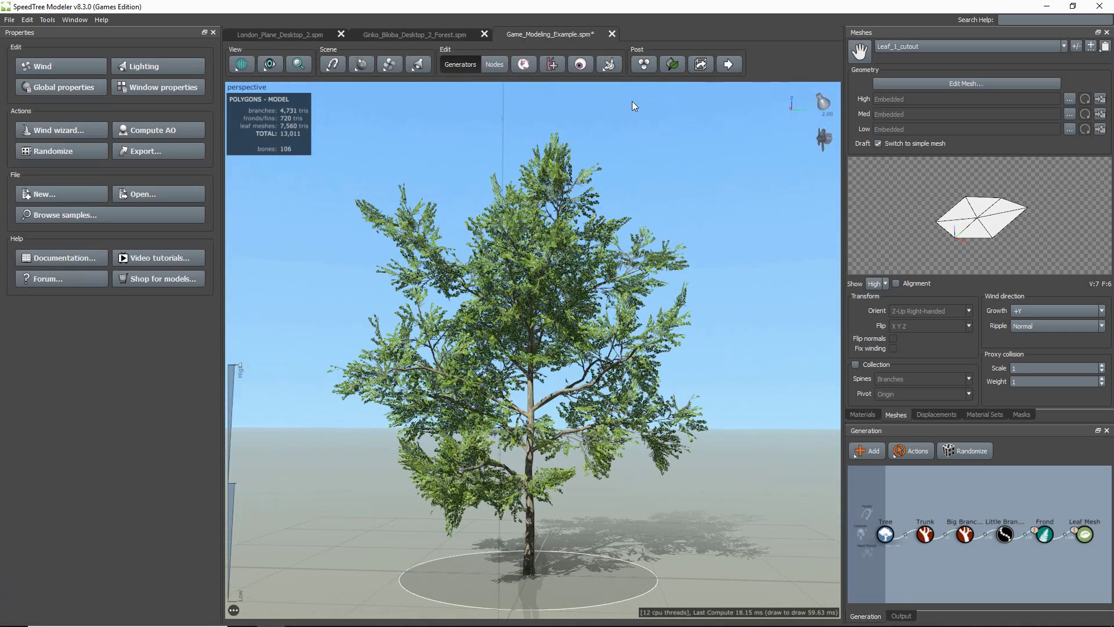
# - Run collision pruning on the foliage and set the frond's collision style to Nothing
pyautogui.click(672, 64)
pyautogui.click(707, 110)
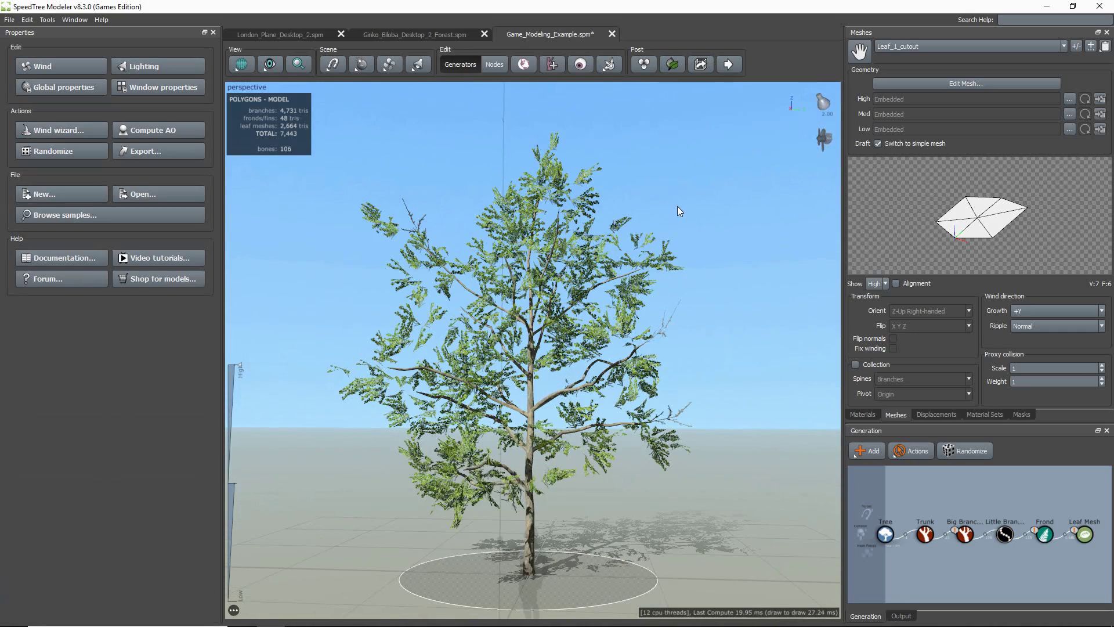
pyautogui.click(1044, 534)
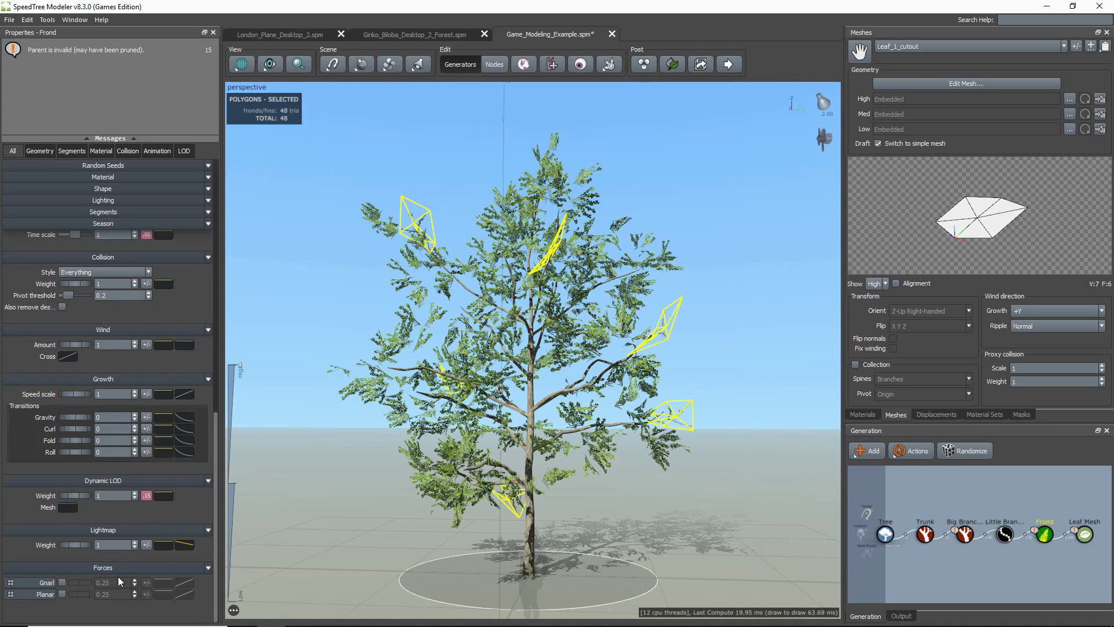
pyautogui.click(88, 273)
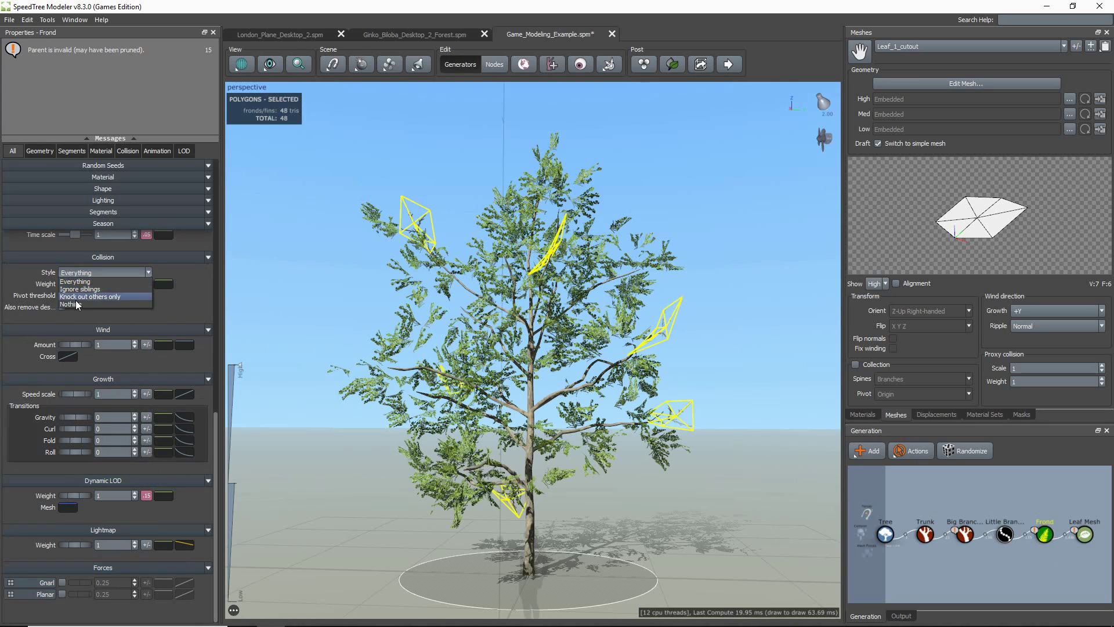
pyautogui.click(78, 307)
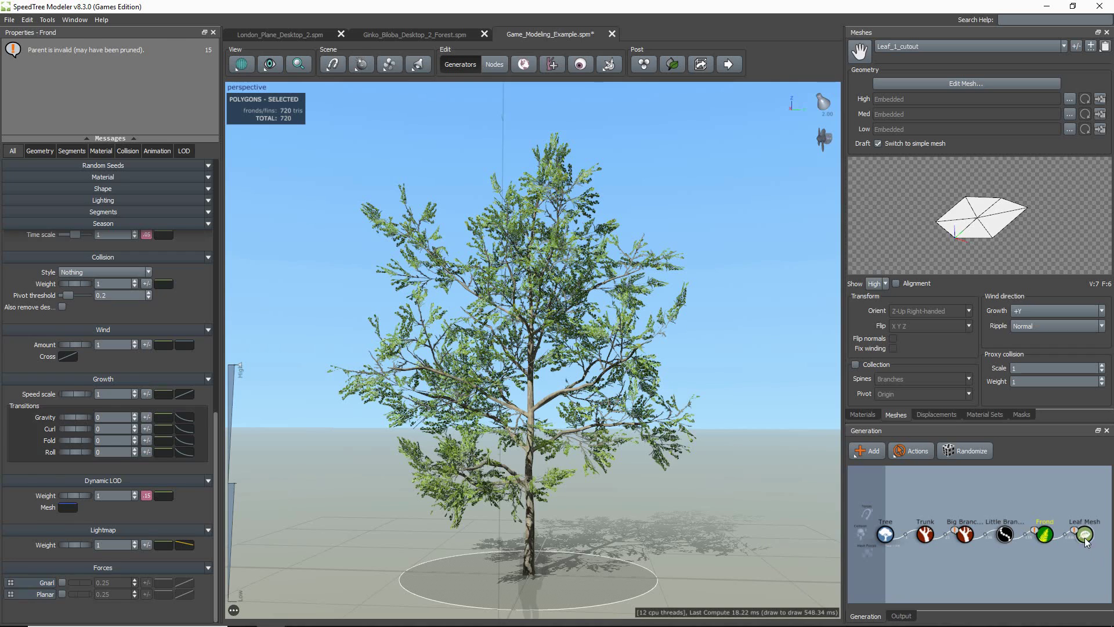
# - Set the leaf mesh's collision pivot threshold to 0.9, then fine-tune it while checking the foliage density
pyautogui.click(1084, 535)
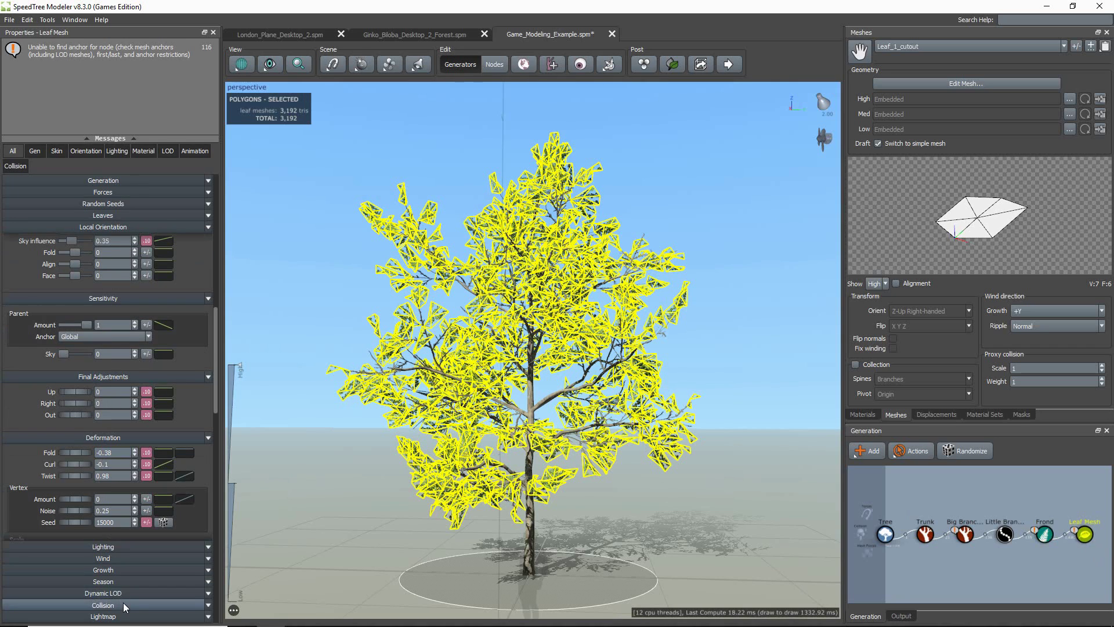
pyautogui.click(104, 604)
pyautogui.doubleClick(102, 583)
pyautogui.write('.9')
pyautogui.press('Return')
pyautogui.moveTo(525, 540); pyautogui.dragTo(448, 536)
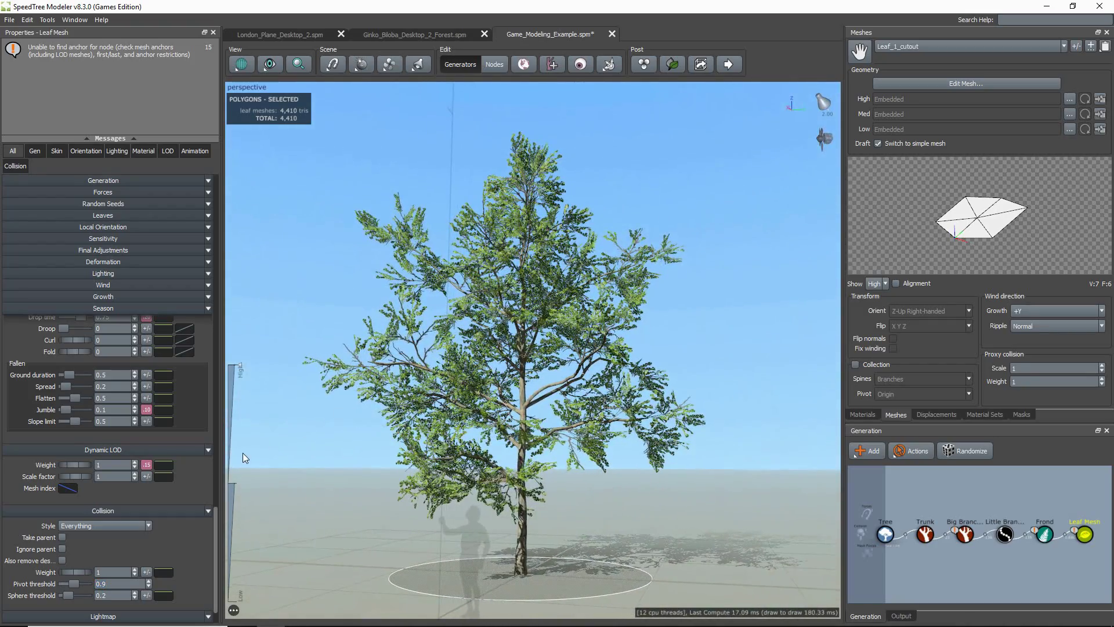
pyautogui.moveTo(71, 583); pyautogui.dragTo(75, 583)
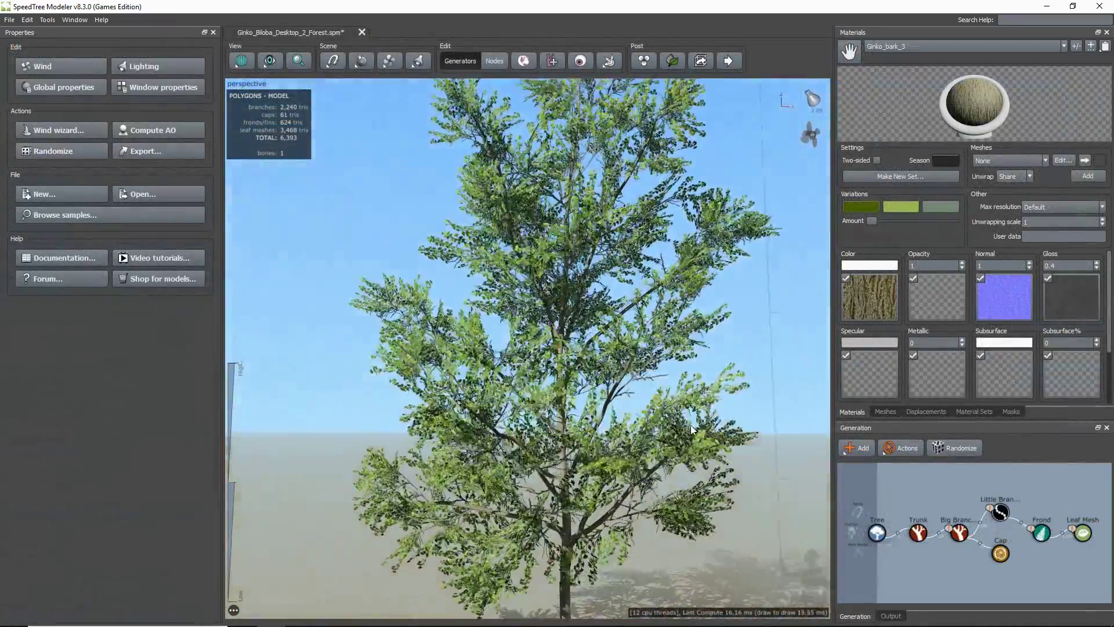
# - Examine the leaf mesh's orientation, sensitivity and deformation settings in the finished Ginko_Biloba_Desktop_2_Forest tree
pyautogui.scroll(-2, 698, 403)
pyautogui.moveTo(691, 425)
pyautogui.mouseDown()
pyautogui.moveTo(699, 403)
pyautogui.moveTo(695, 437)
pyautogui.mouseUp()
pyautogui.click(1080, 534)
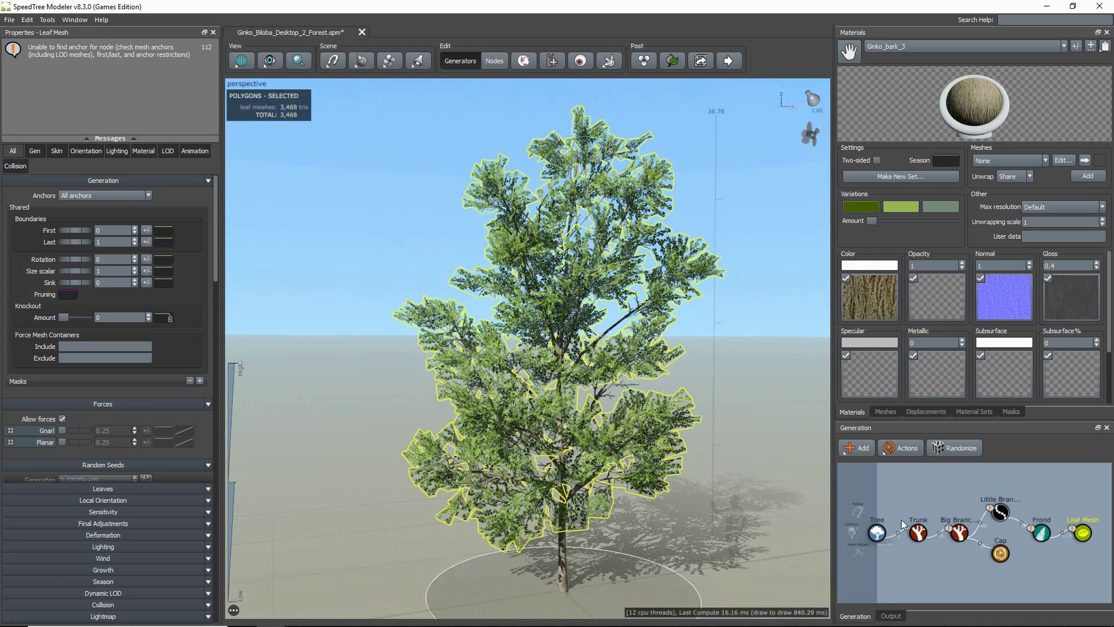
pyautogui.scroll(-5, 182, 281)
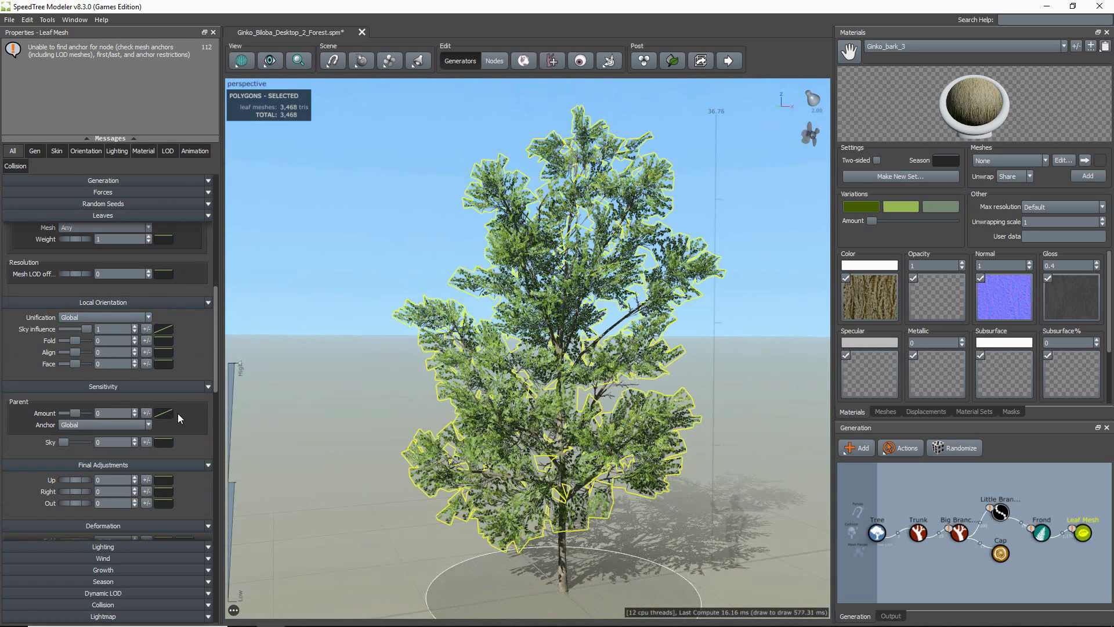
pyautogui.scroll(-5, 173, 415)
pyautogui.click(1089, 569)
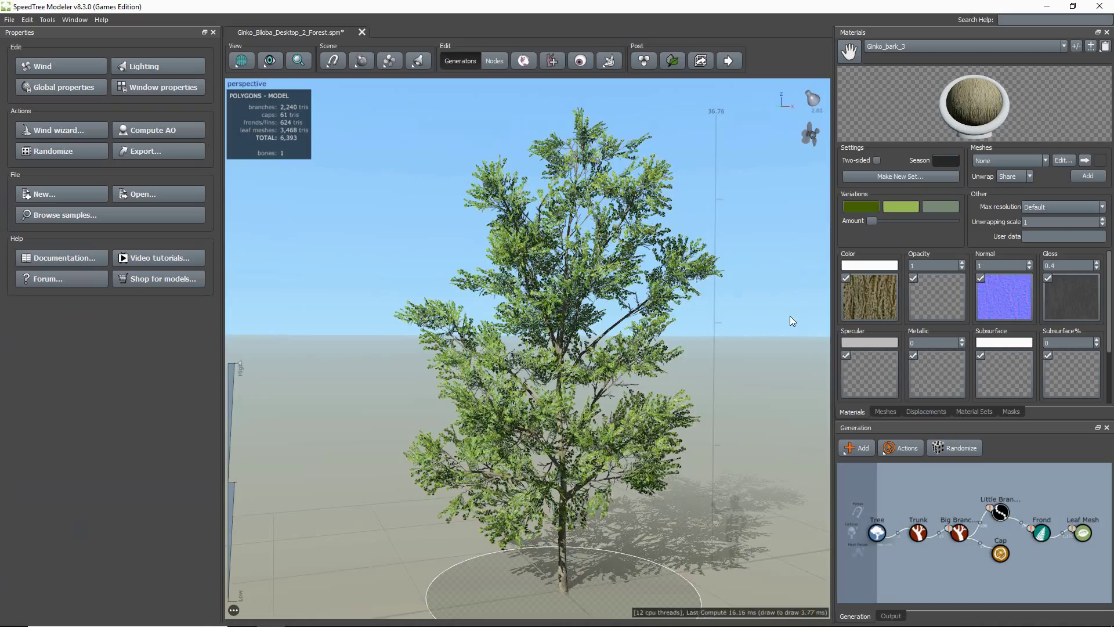
# - Preview the wind on the finished tree and examine it from several angles
pyautogui.moveTo(790, 317); pyautogui.dragTo(791, 307)
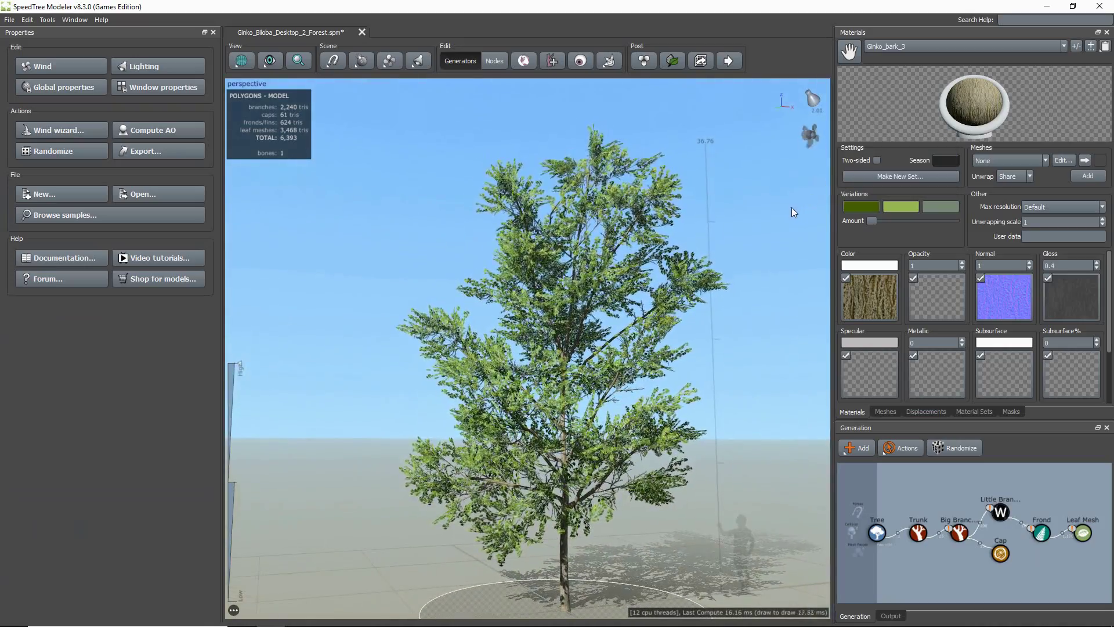
pyautogui.click(811, 137)
pyautogui.moveTo(241, 370); pyautogui.dragTo(267, 273)
pyautogui.moveTo(371, 293)
pyautogui.mouseDown()
pyautogui.moveTo(408, 348)
pyautogui.moveTo(378, 272)
pyautogui.mouseUp()
# - Show and hide the finished tree's collision objects, and examine the tree in another display option
pyautogui.click(362, 63)
pyautogui.click(374, 73)
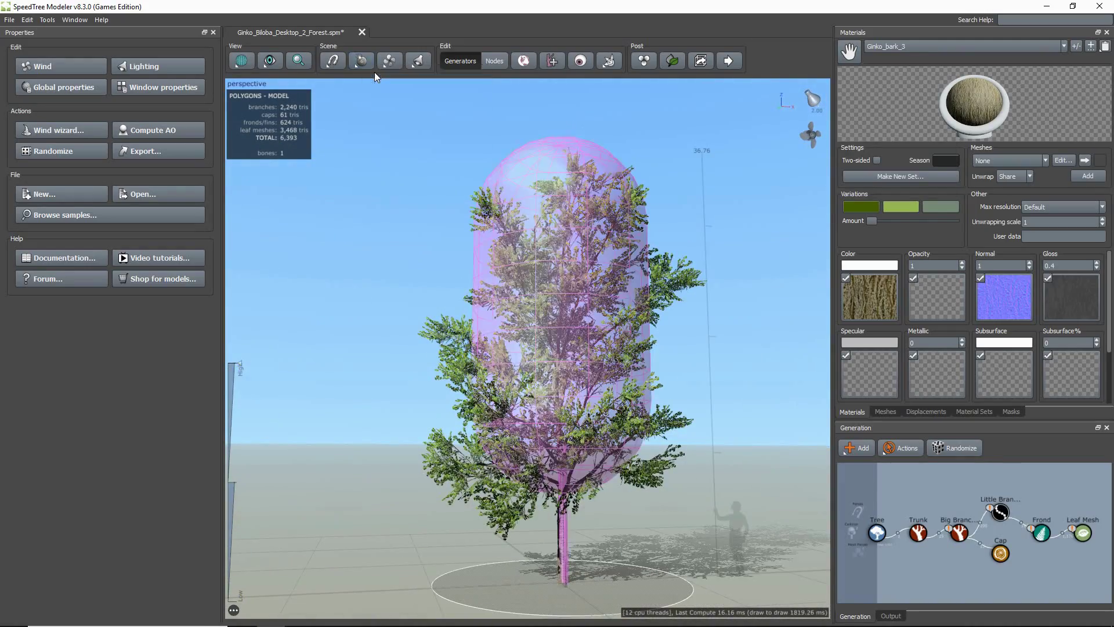
pyautogui.click(360, 62)
pyautogui.click(373, 73)
pyautogui.moveTo(419, 205); pyautogui.dragTo(423, 255)
pyautogui.click(246, 69)
pyautogui.click(297, 137)
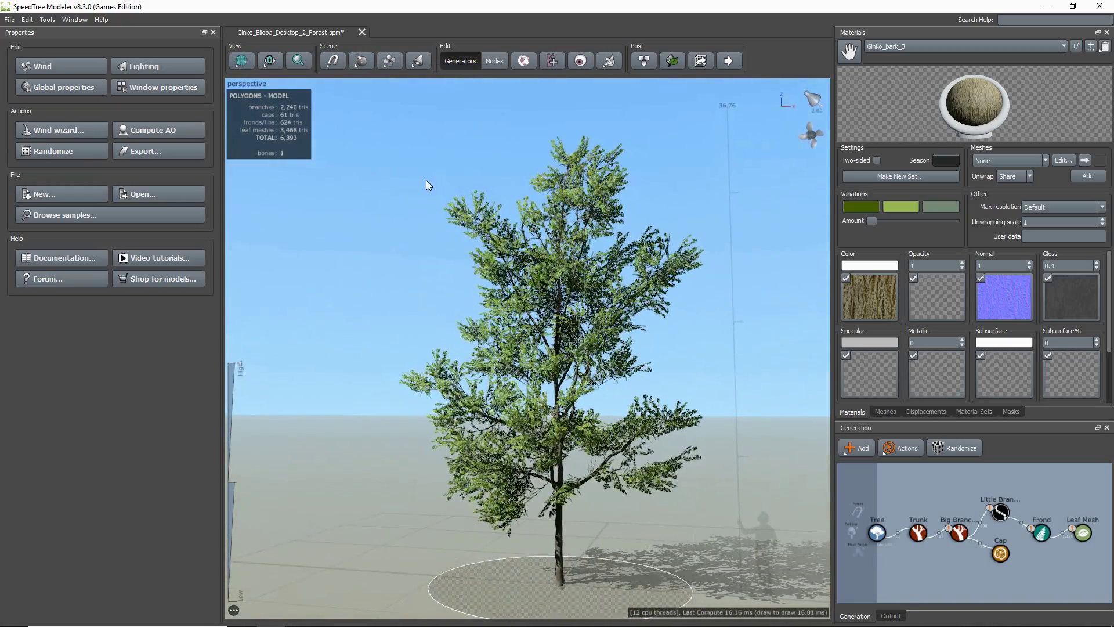